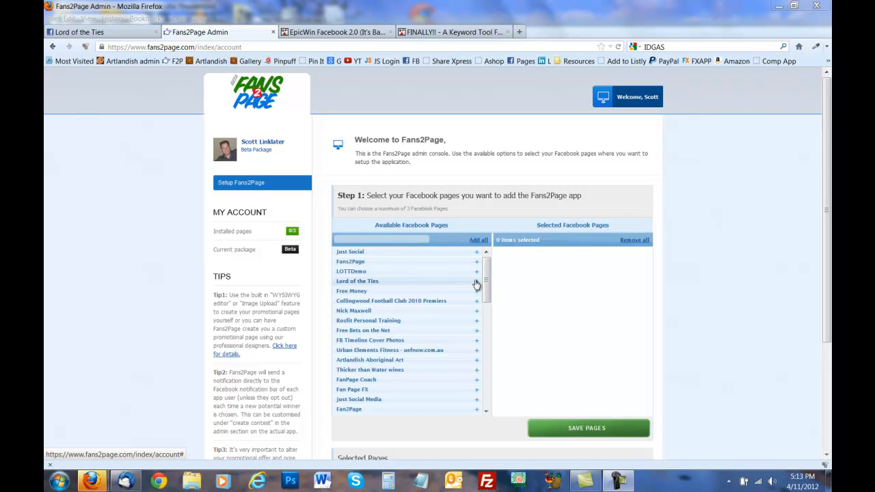
# Add the Lord of the Ties page to the selected Facebook pages and save, so 1/3 pages are installed
pyautogui.click(477, 283)
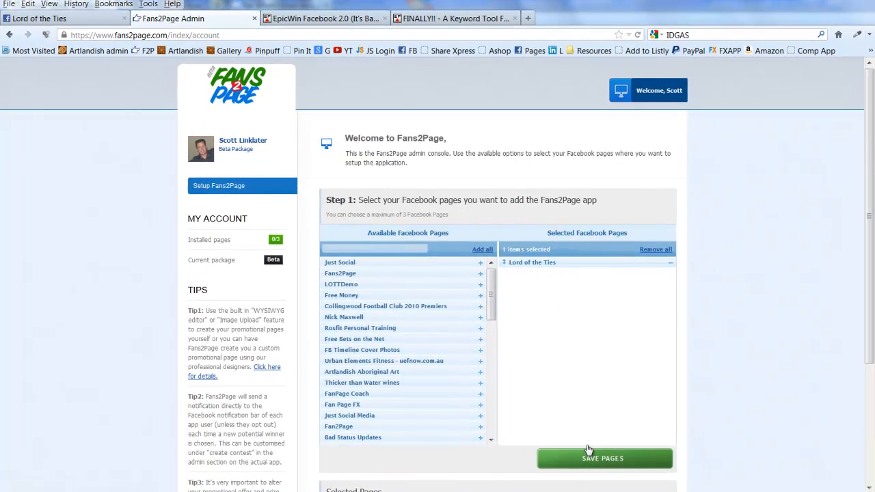
pyautogui.click(623, 464)
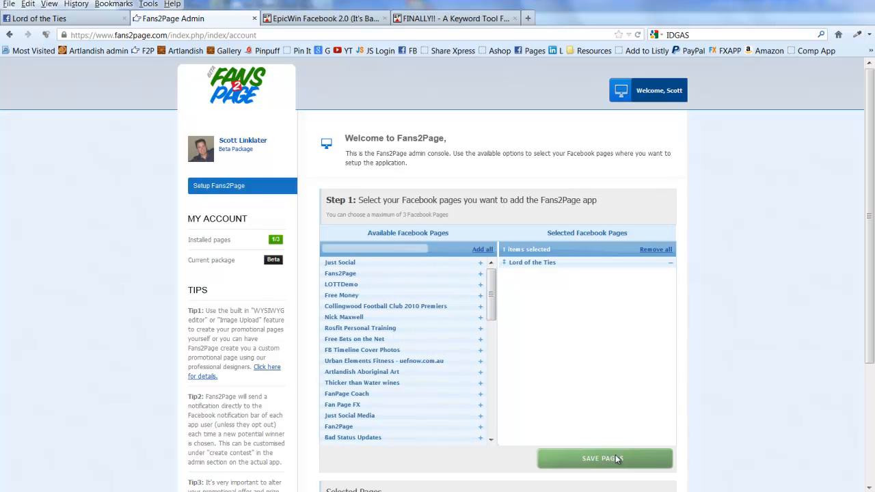
pyautogui.scroll(-4, 615, 454)
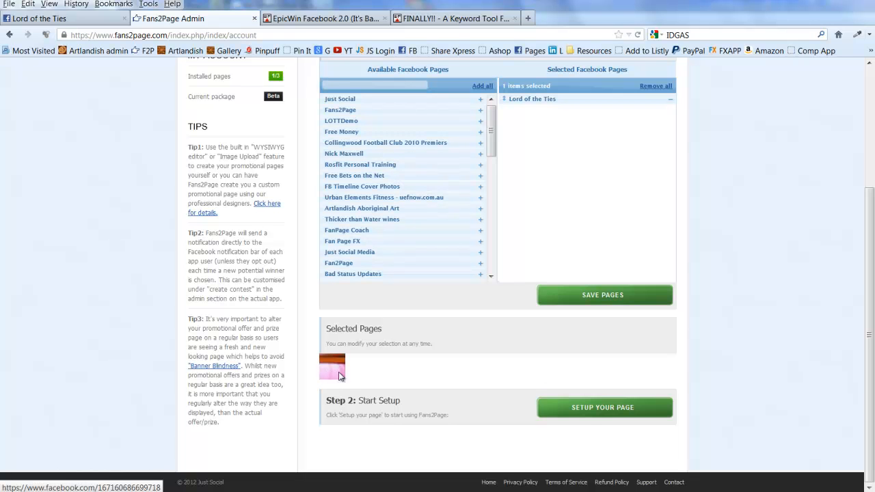
# Add the Fans2Page tab to the Lord of the Ties Facebook page and acknowledge the success alert
pyautogui.click(604, 413)
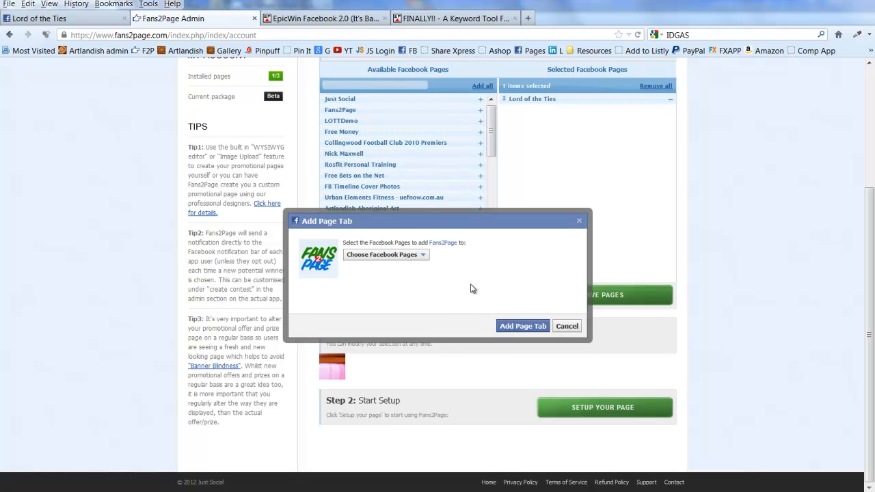
pyautogui.click(422, 256)
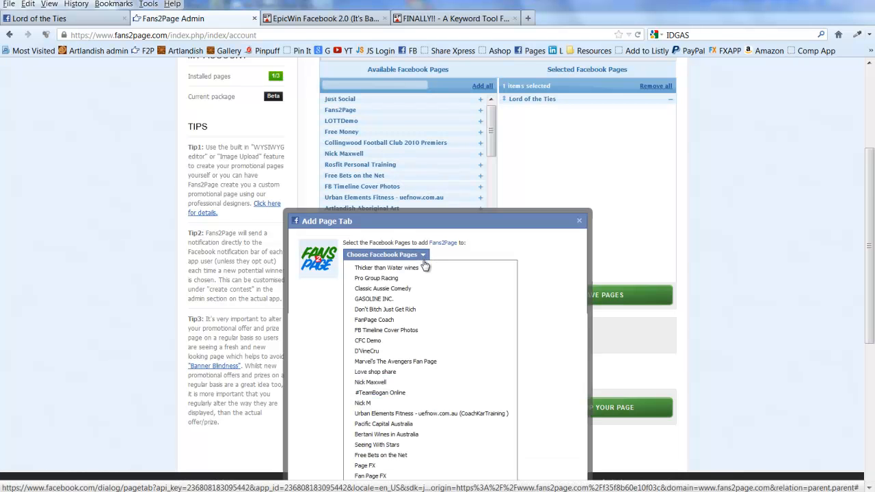
pyautogui.scroll(-3, 421, 335)
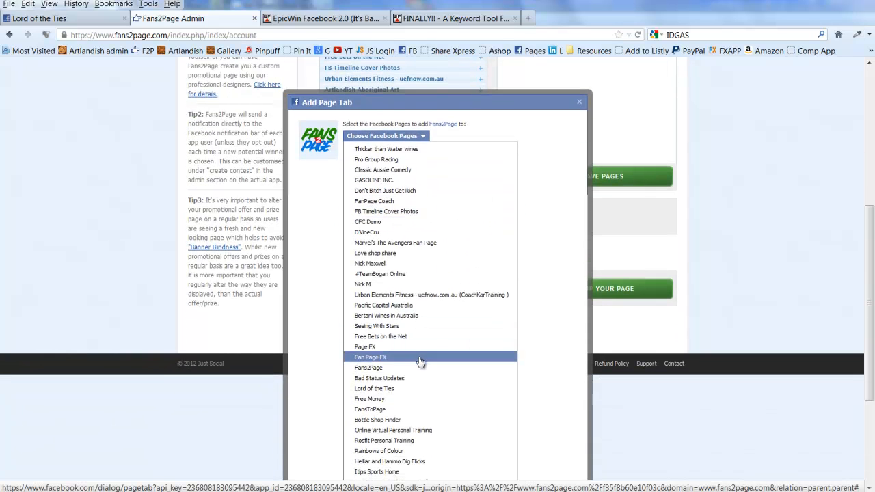
pyautogui.scroll(-4, 420, 360)
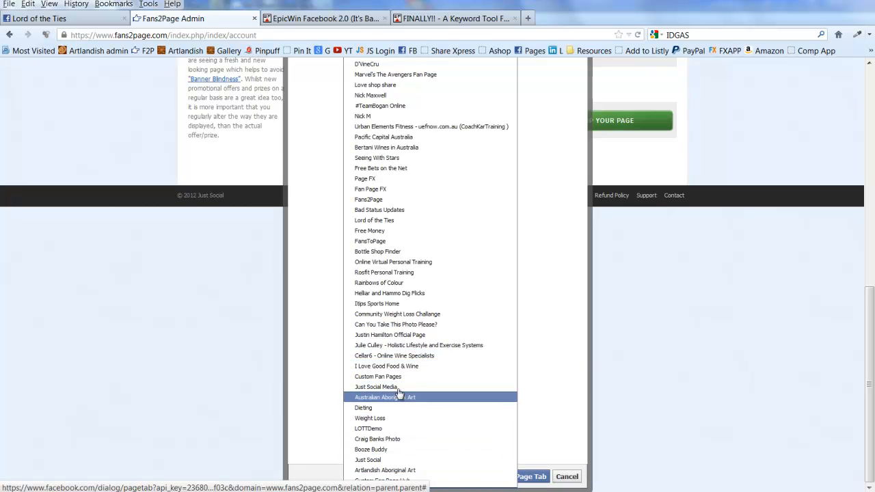
pyautogui.click(400, 223)
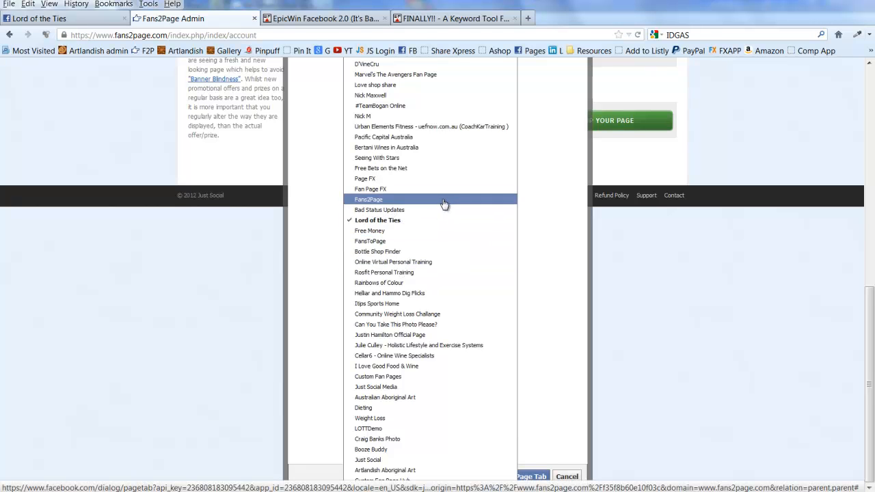
pyautogui.click(537, 477)
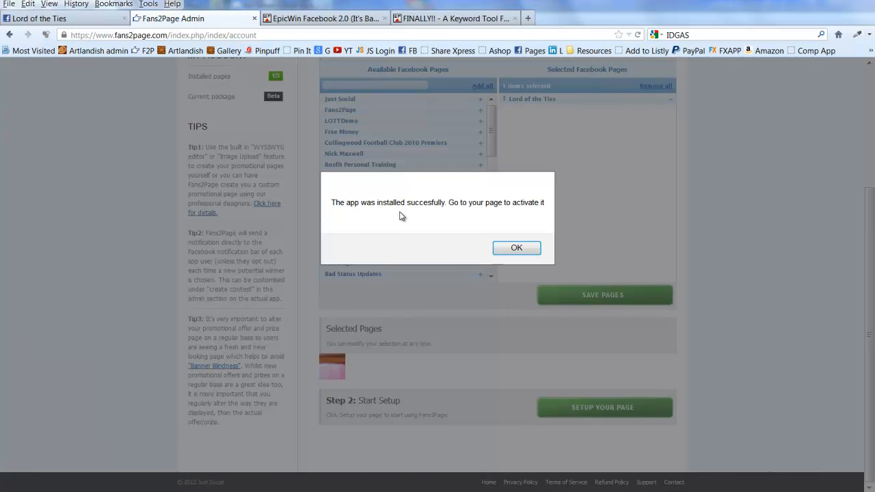
pyautogui.click(526, 249)
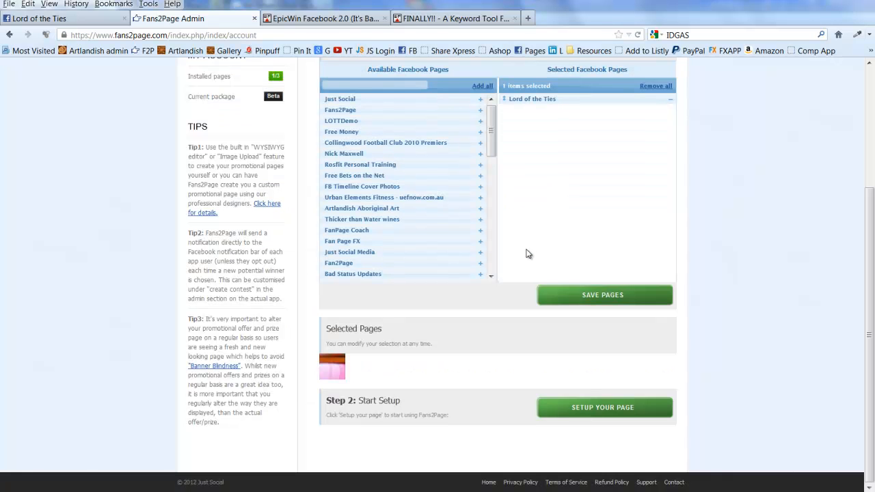
pyautogui.click(86, 19)
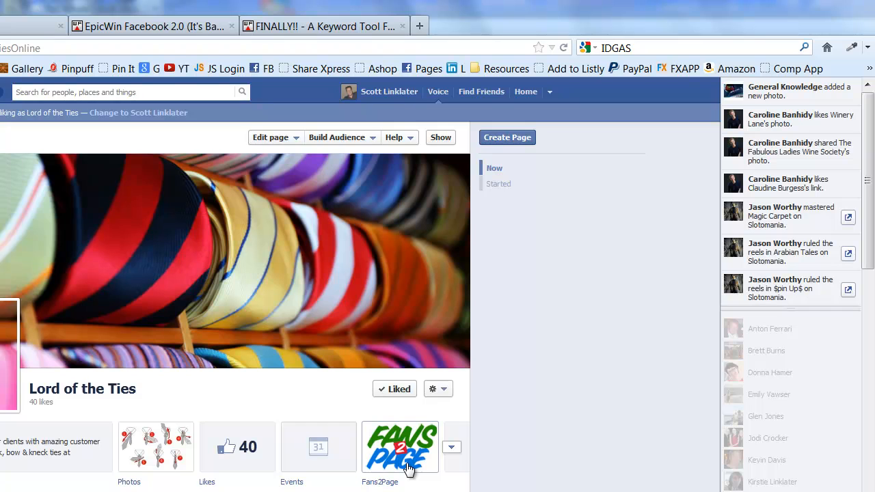
# Open the Fans2Page tile on Lord of the Ties to view its Win Every Day contest page
pyautogui.click(407, 465)
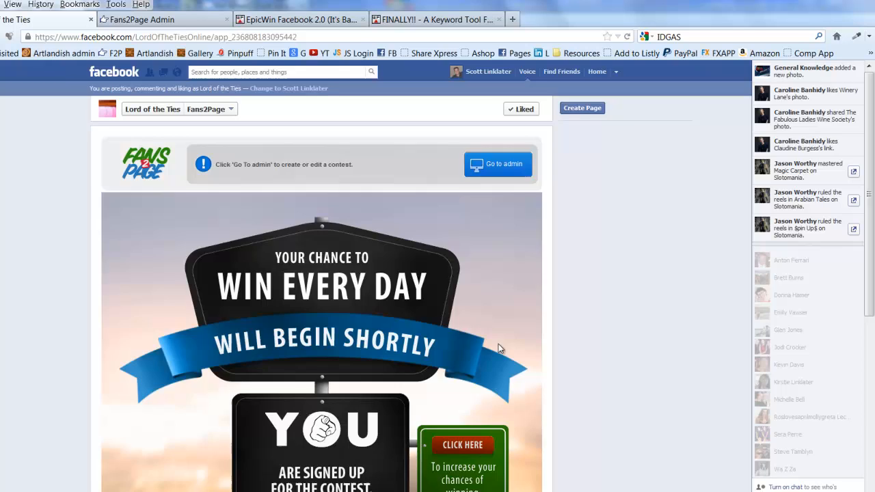
pyautogui.scroll(-3, 264, 384)
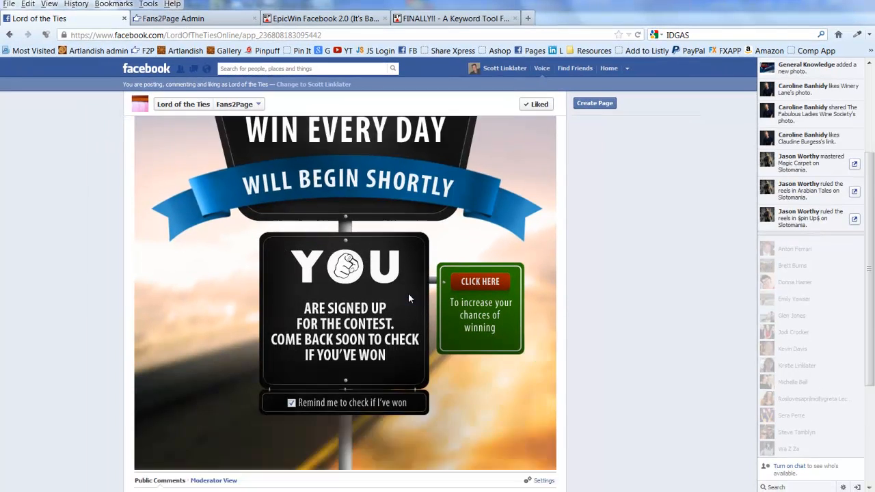
pyautogui.scroll(-3, 409, 298)
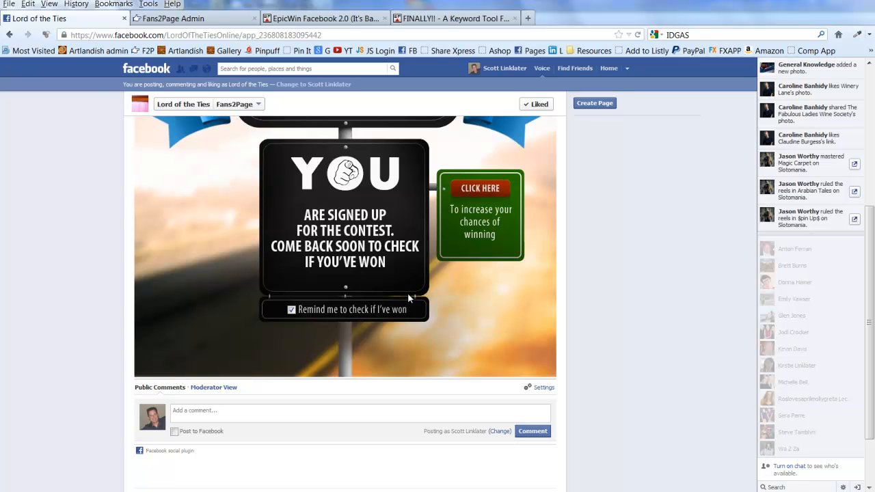
pyautogui.scroll(5, 407, 293)
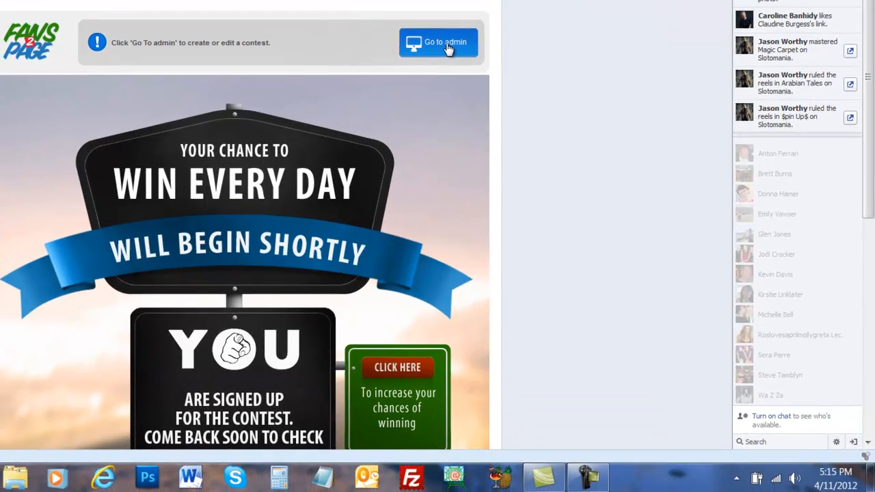
# Go to the Fans2Page admin and show the Subscribers list, which has one subscriber
pyautogui.click(444, 41)
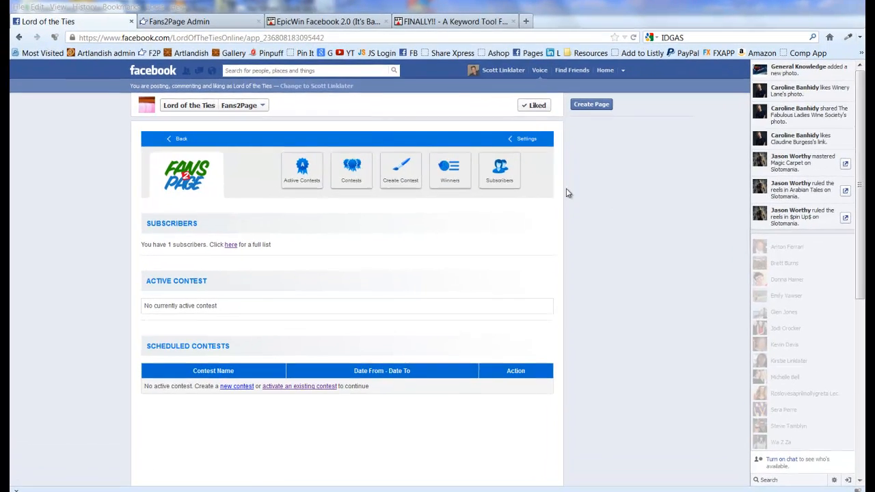
pyautogui.click(497, 177)
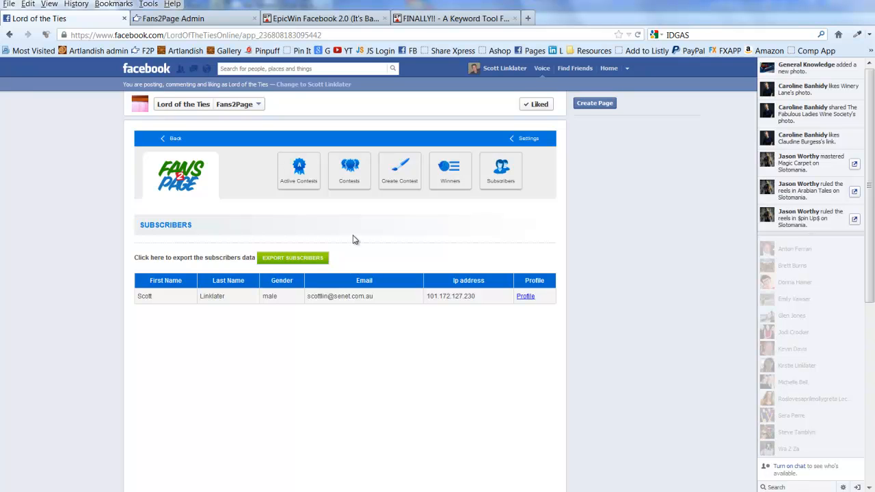
# View the empty Winners list, then go back to the Active Contests overview
pyautogui.click(451, 177)
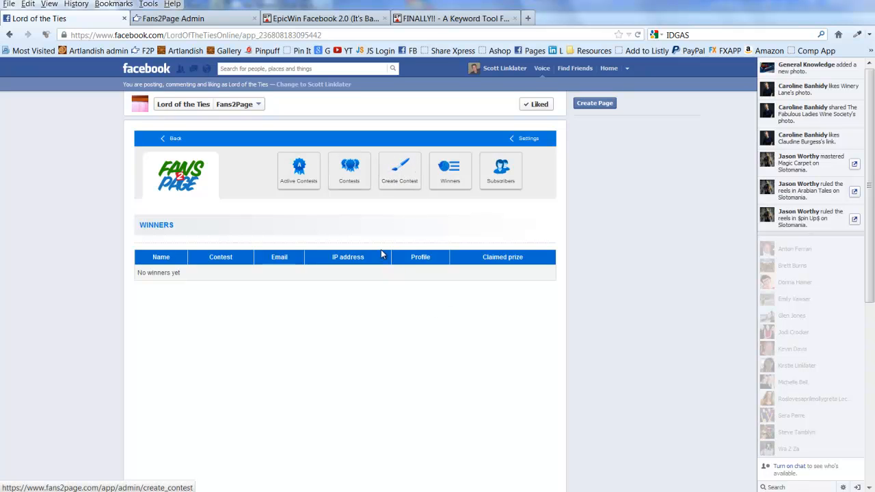
pyautogui.click(287, 171)
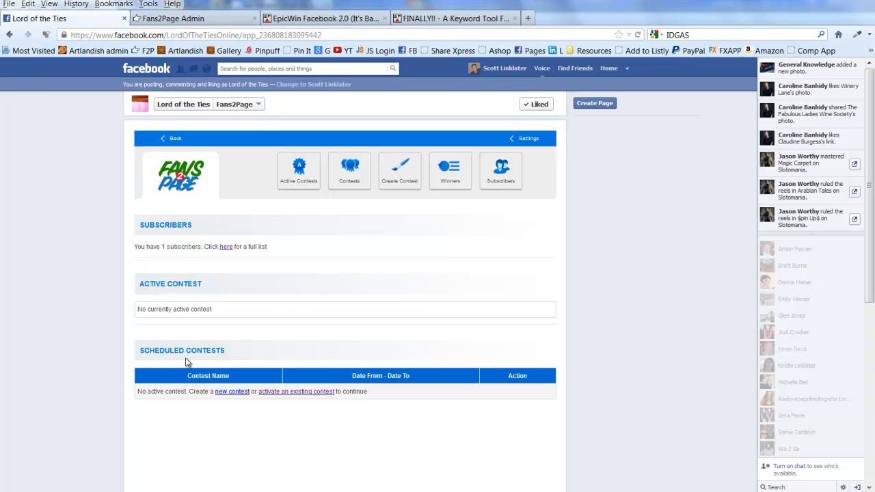
# Show the Contests list in the admin toolbar, which has no contests yet
pyautogui.click(347, 180)
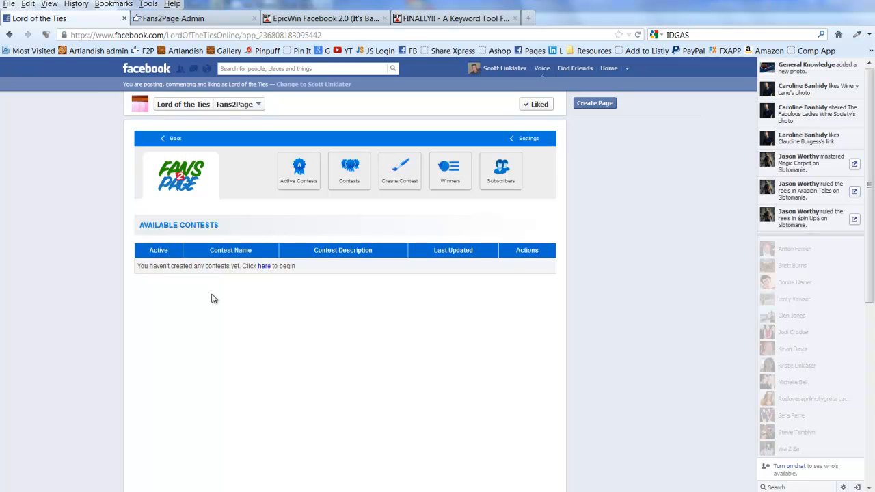
# Create a contest named 'Lord of the Ties 1', described as 'Lord of the ties tie give-away 1'
pyautogui.click(400, 173)
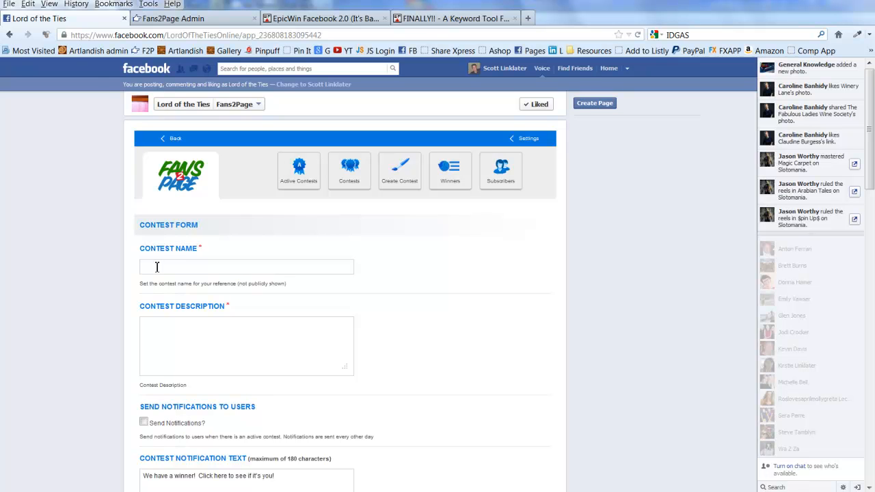
pyautogui.write('Lor')
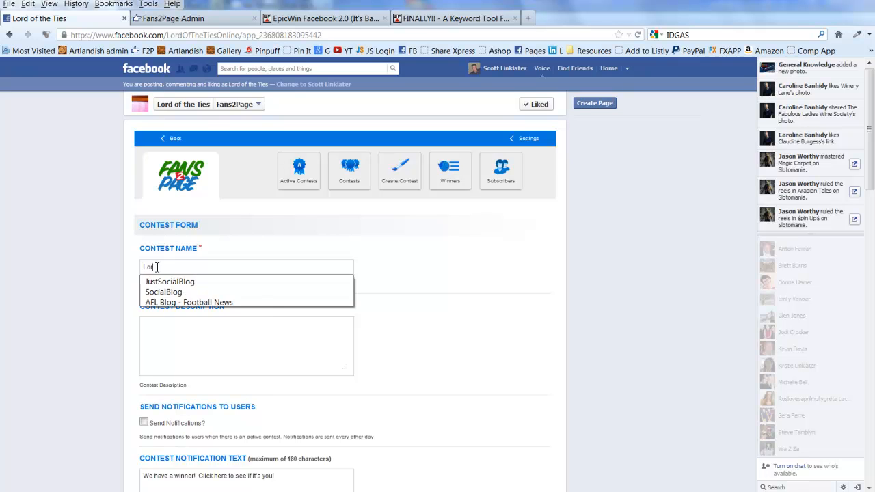
pyautogui.write('d of the Ties 1')
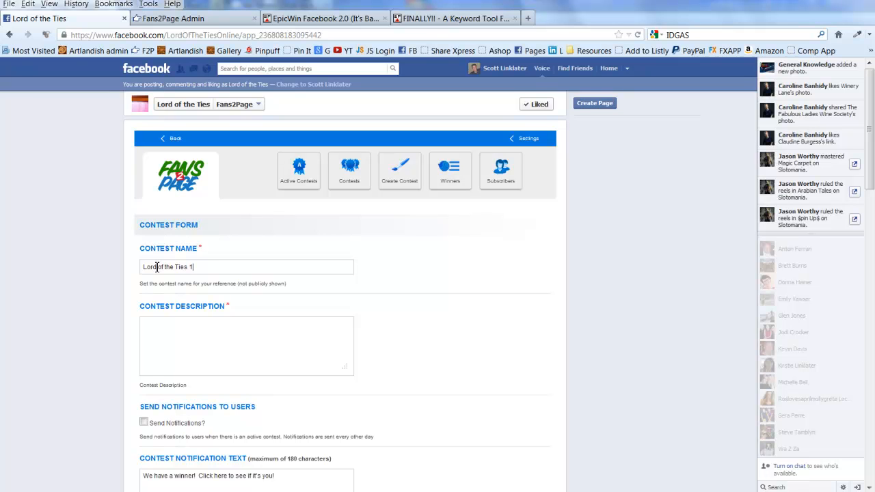
pyautogui.click(285, 326)
pyautogui.write('Lord of the t')
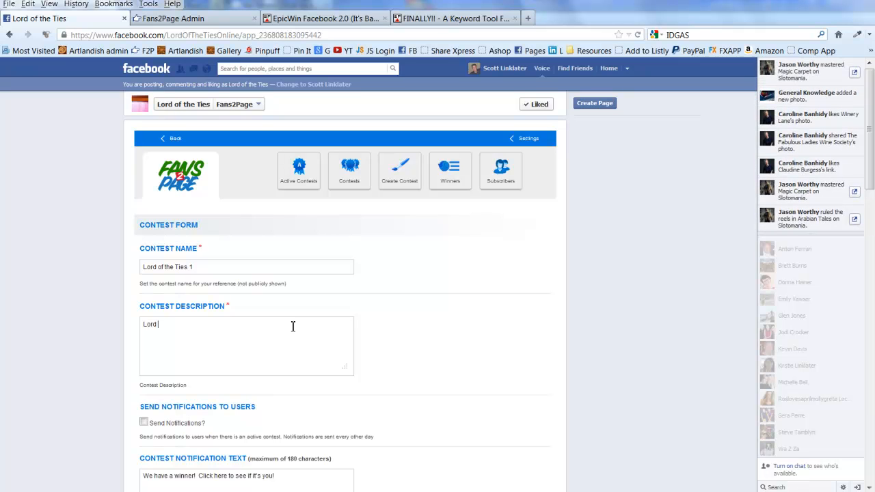
pyautogui.press('BackSpace')
pyautogui.press('BackSpace')
pyautogui.write('ies ')
pyautogui.write('kneck')
pyautogui.press('BackSpace')
pyautogui.press('BackSpace')
pyautogui.press('BackSpace')
pyautogui.press('BackSpace')
pyautogui.press('BackSpace')
pyautogui.write('tie give-away 1')
# Tick 'Send Notifications?' so users get the 'We have a winner!' notification
pyautogui.scroll(-4, 260, 344)
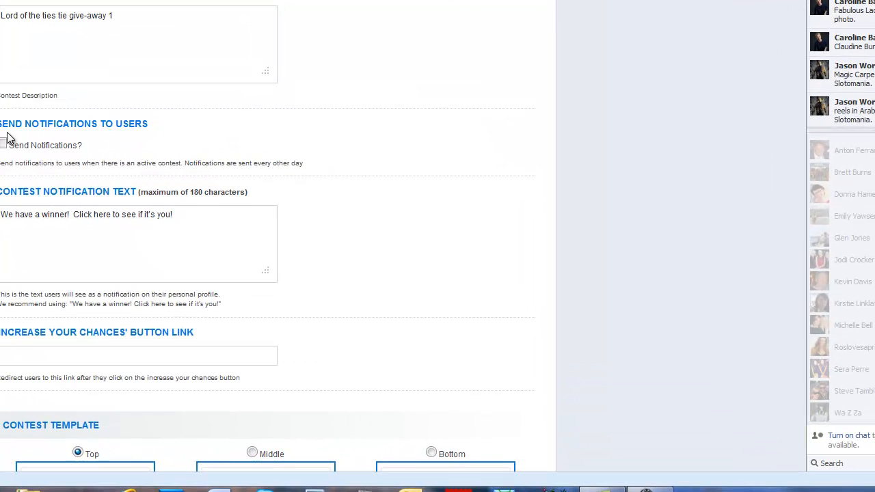
pyautogui.click(3, 146)
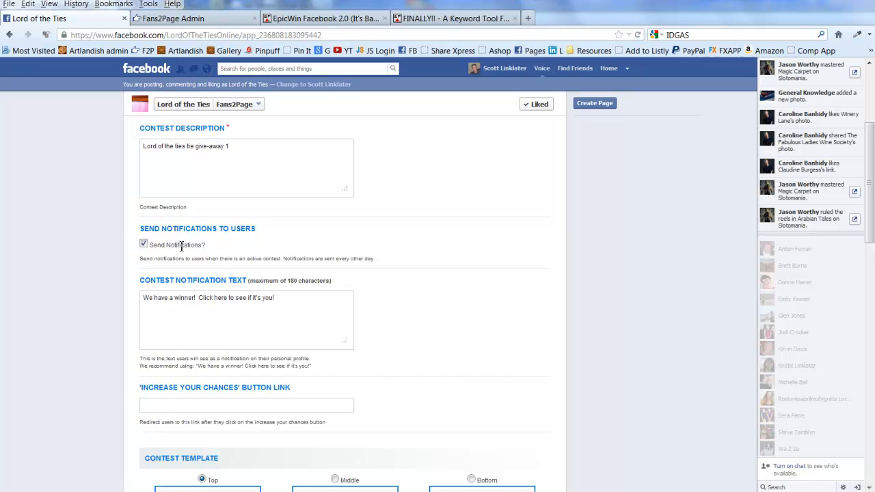
# Scroll the Facebook notifications list down to the earlier Fans2Page new-winner alert
pyautogui.click(208, 71)
pyautogui.scroll(-1, 192, 236)
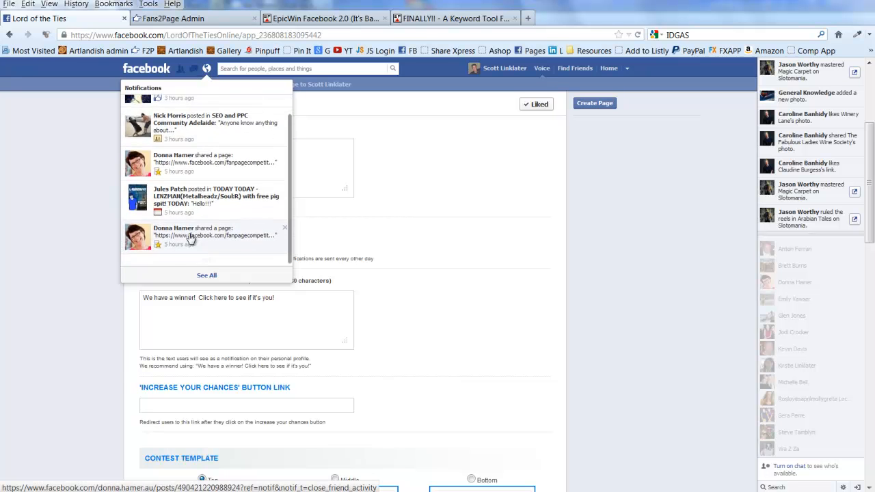
pyautogui.scroll(-3, 200, 294)
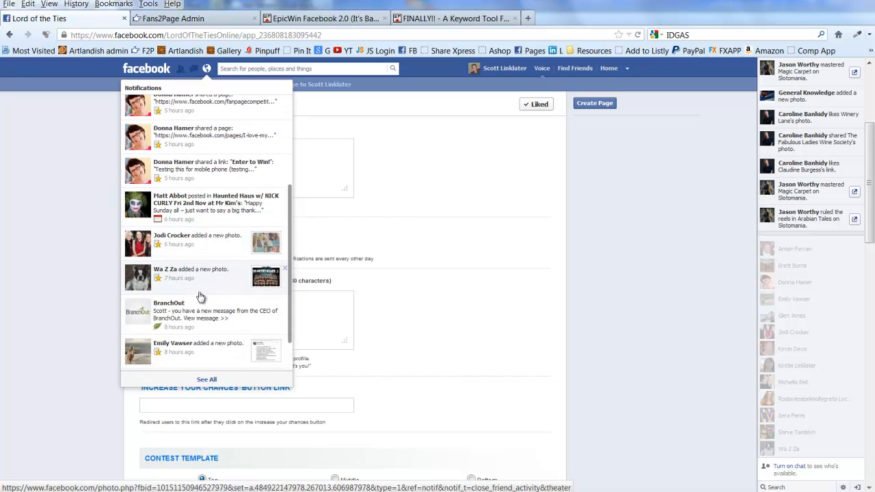
pyautogui.scroll(-5, 200, 298)
pyautogui.scroll(-6, 203, 283)
pyautogui.scroll(-2, 205, 279)
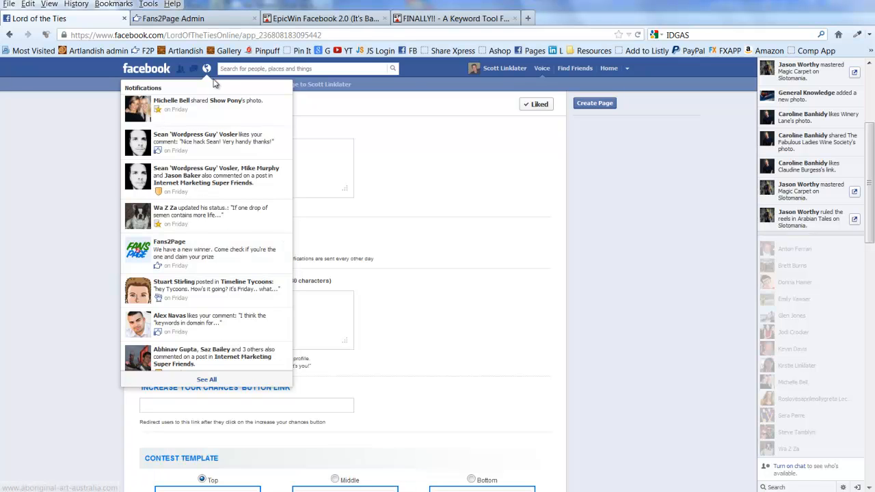
# Close the Facebook notifications dropdown to reveal the contest settings form again
pyautogui.click(207, 68)
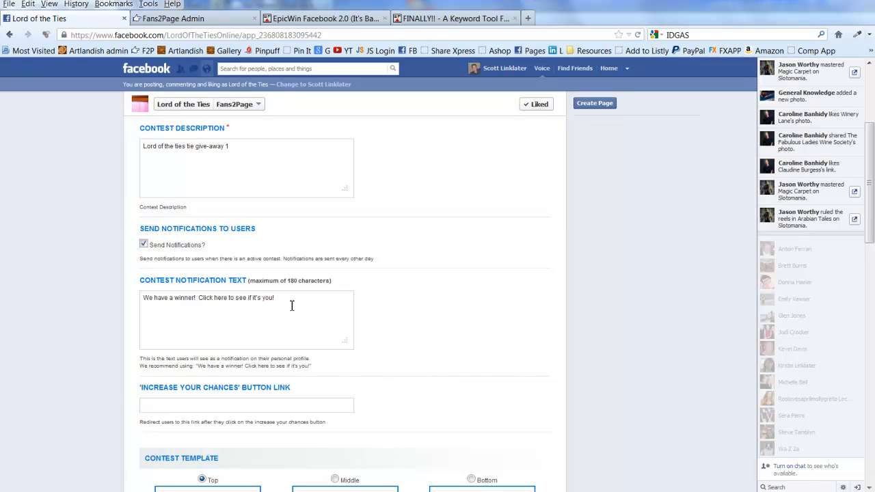
pyautogui.scroll(-5, 292, 305)
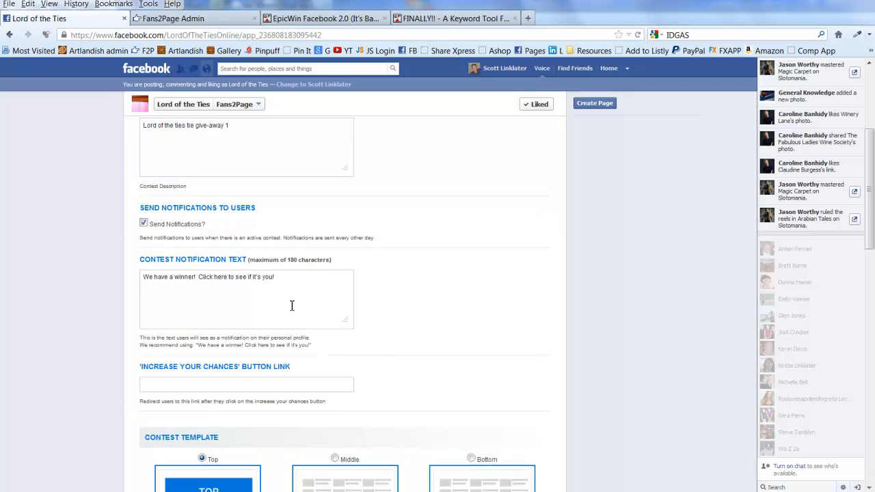
pyautogui.scroll(1, 292, 306)
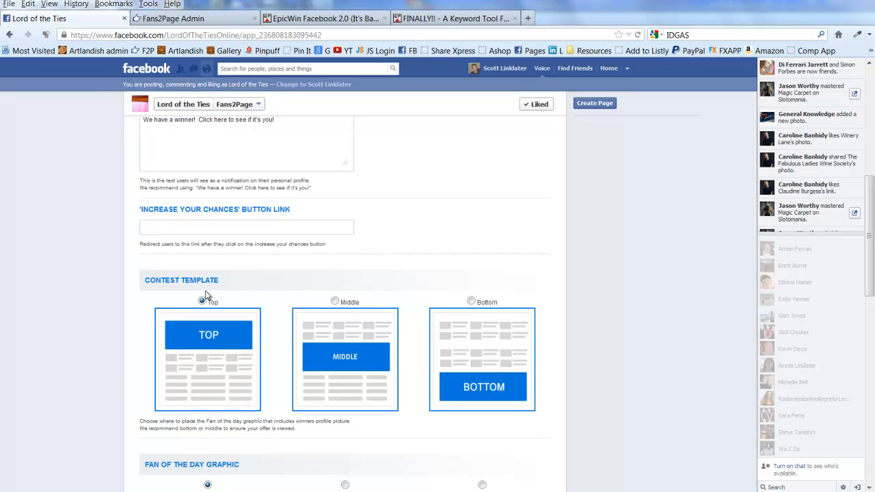
pyautogui.click(220, 229)
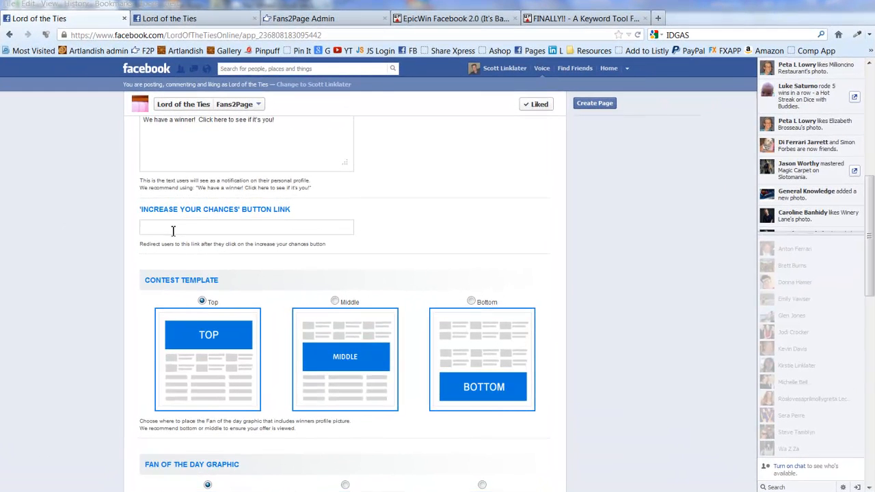
pyautogui.click(199, 222)
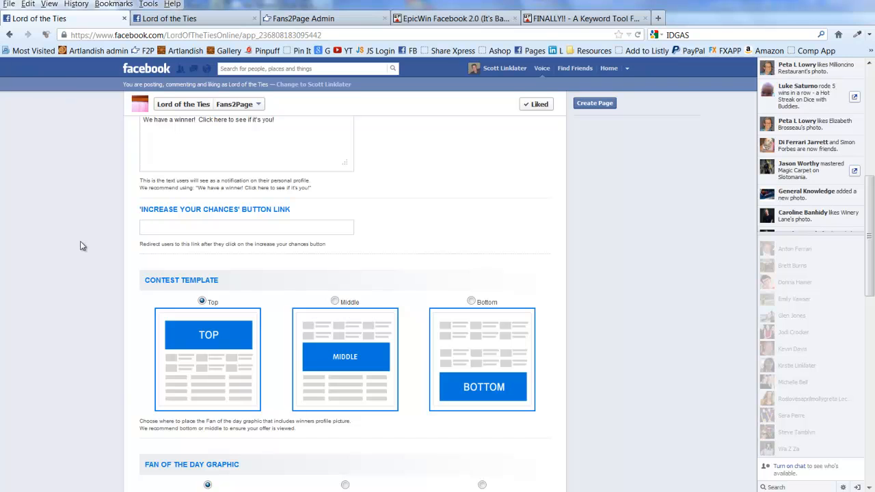
pyautogui.rightClick(161, 227)
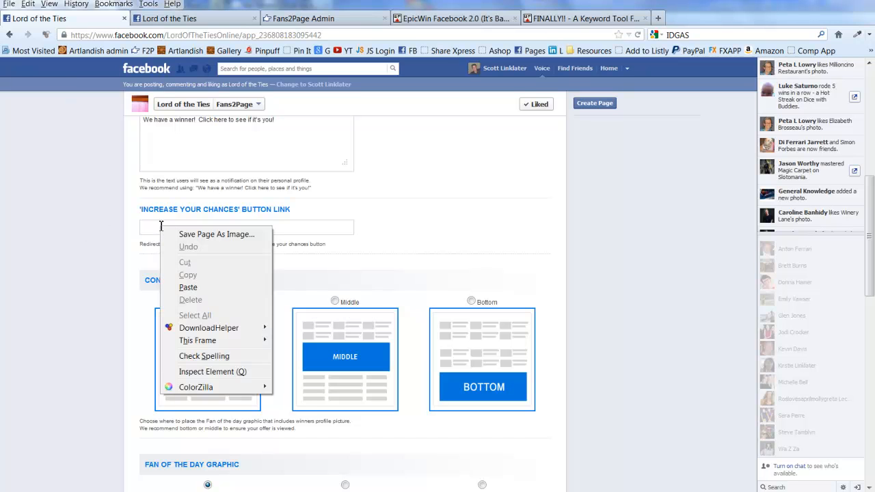
pyautogui.click(186, 287)
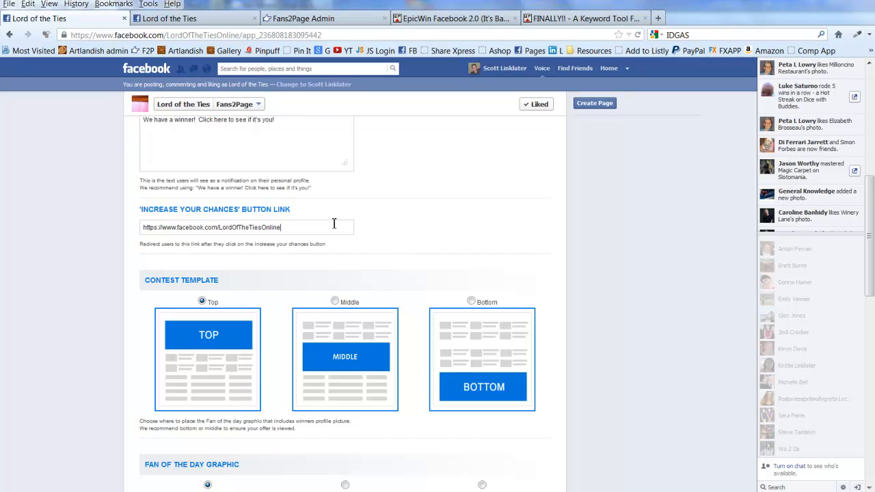
pyautogui.scroll(-3, 333, 223)
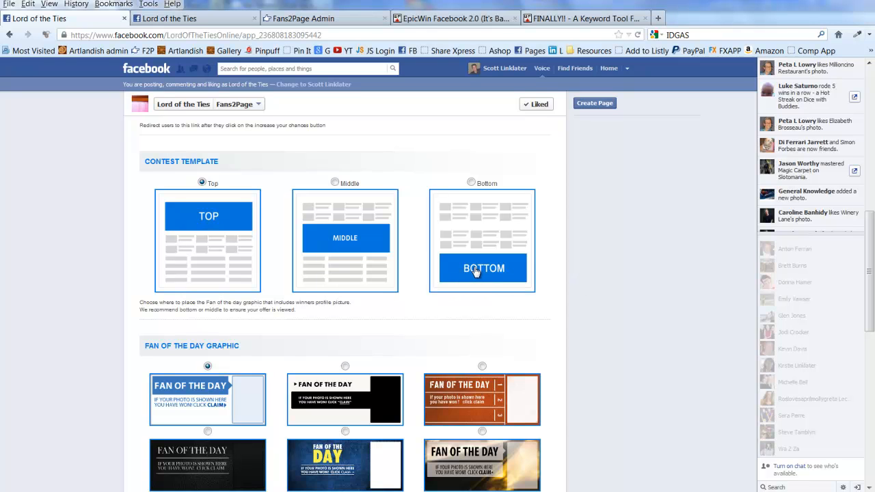
# Choose the Bottom contest template and bring the Fan of the Day graphic options into view
pyautogui.scroll(-2, 461, 267)
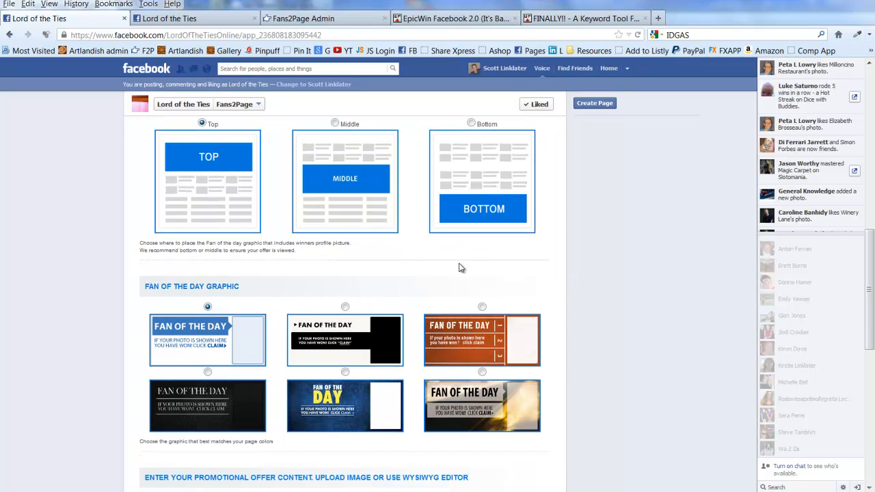
pyautogui.scroll(2, 461, 267)
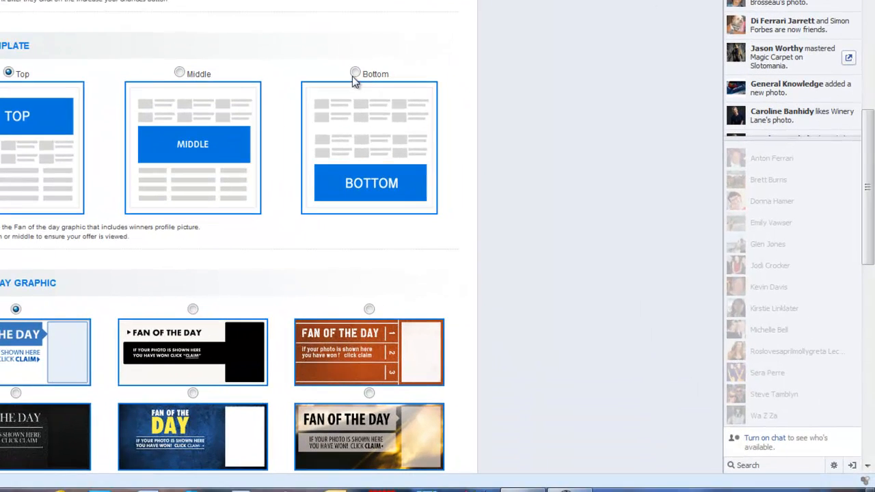
pyautogui.click(354, 73)
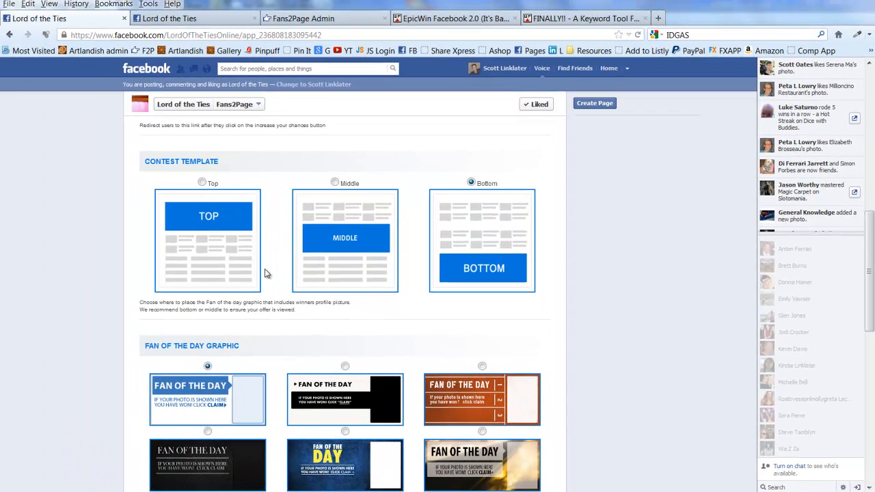
pyautogui.scroll(-2, 252, 308)
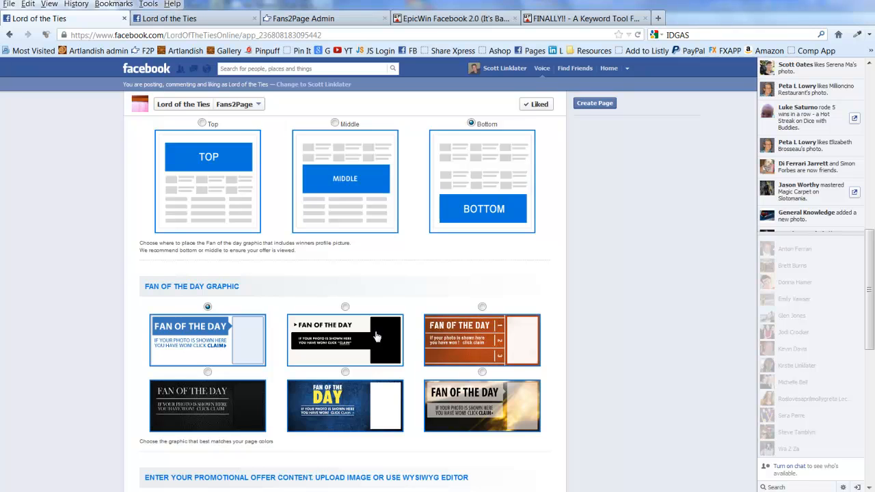
# Select the blue DAY design in the second row as the Fan of the Day graphic
pyautogui.click(345, 373)
pyautogui.scroll(-5, 345, 374)
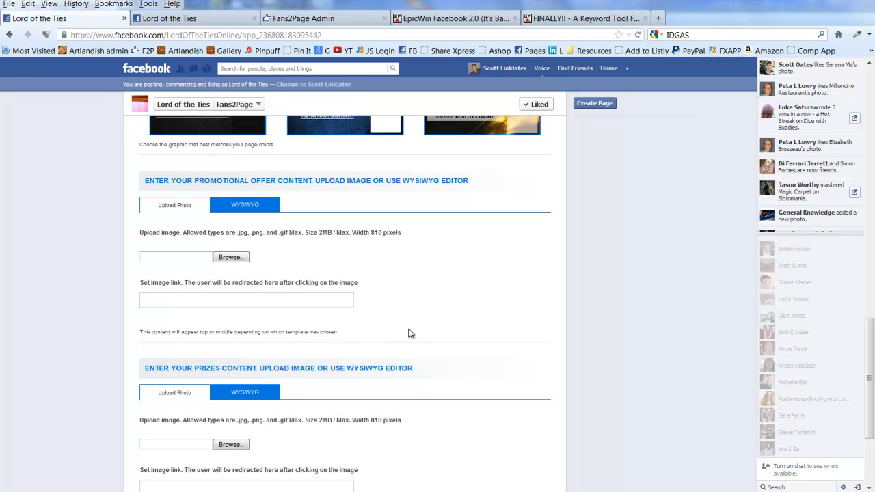
pyautogui.scroll(5, 411, 333)
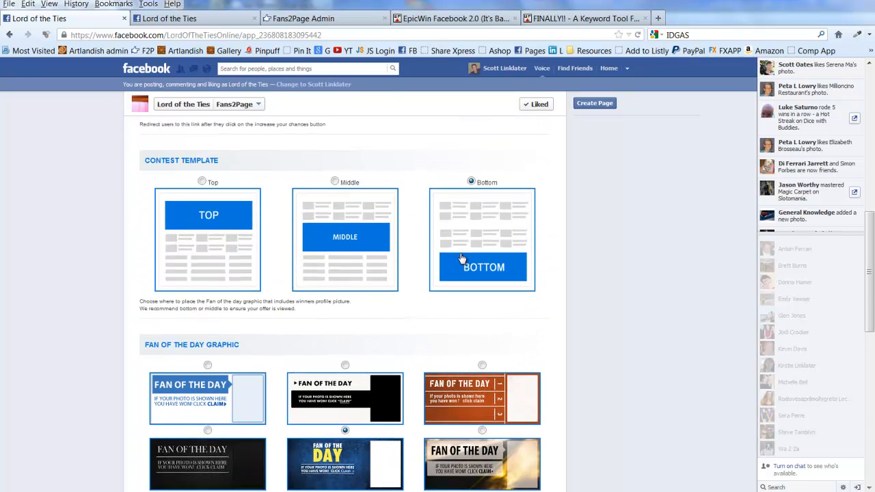
pyautogui.scroll(-4, 476, 274)
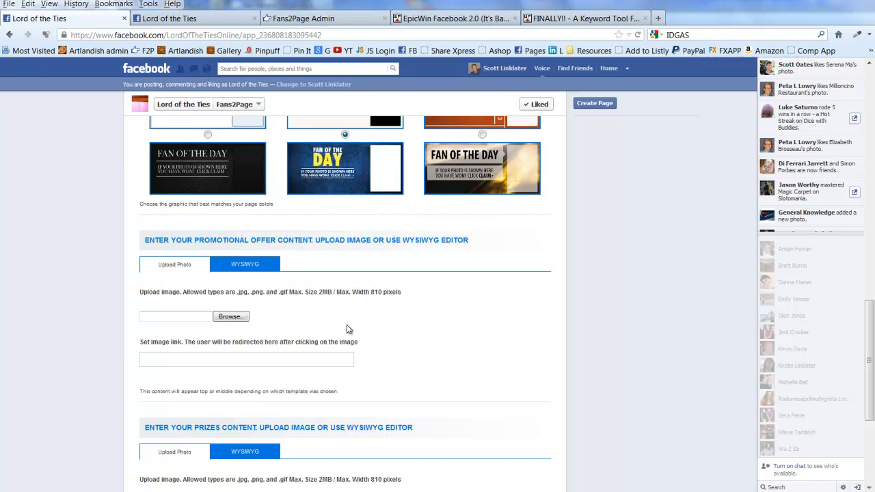
pyautogui.scroll(4, 346, 330)
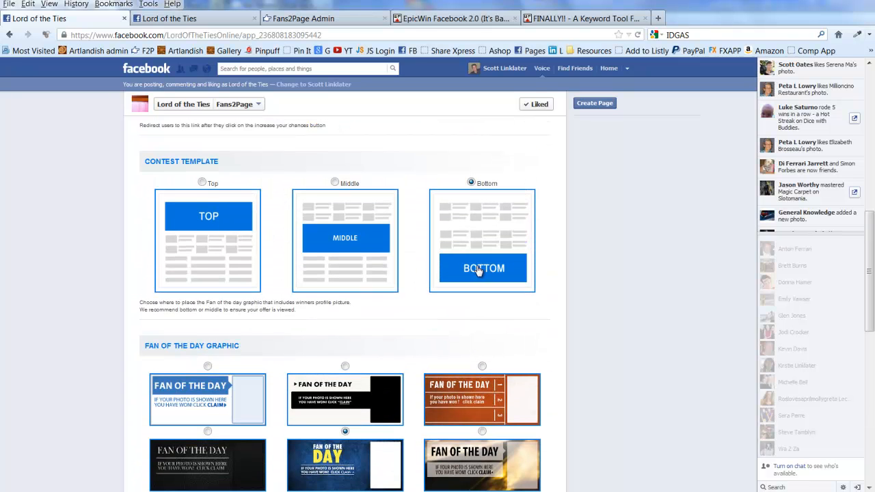
pyautogui.scroll(-4, 479, 270)
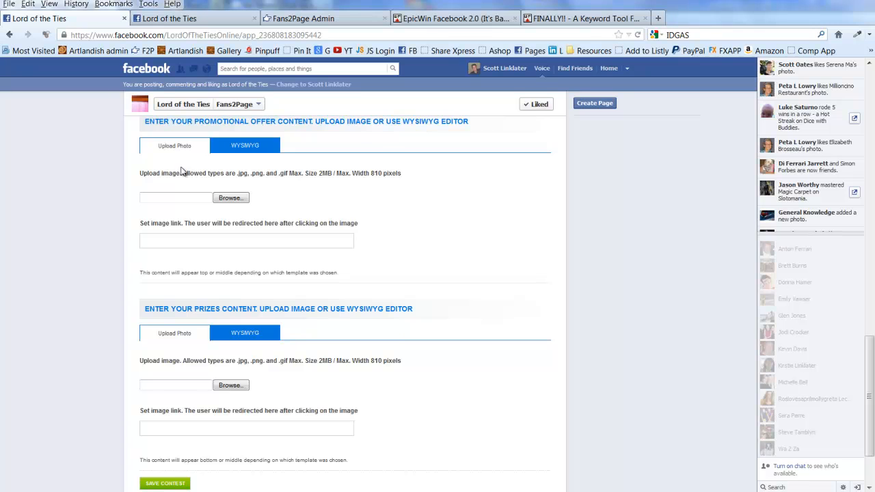
pyautogui.click(239, 151)
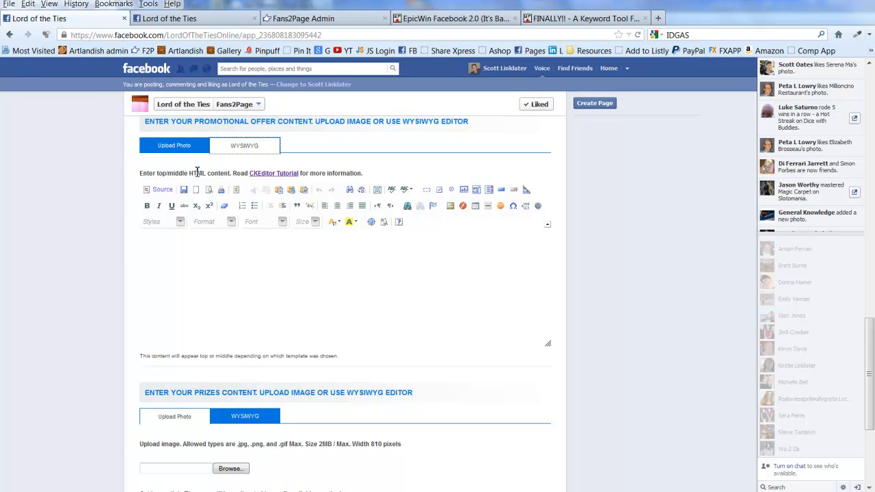
pyautogui.click(169, 151)
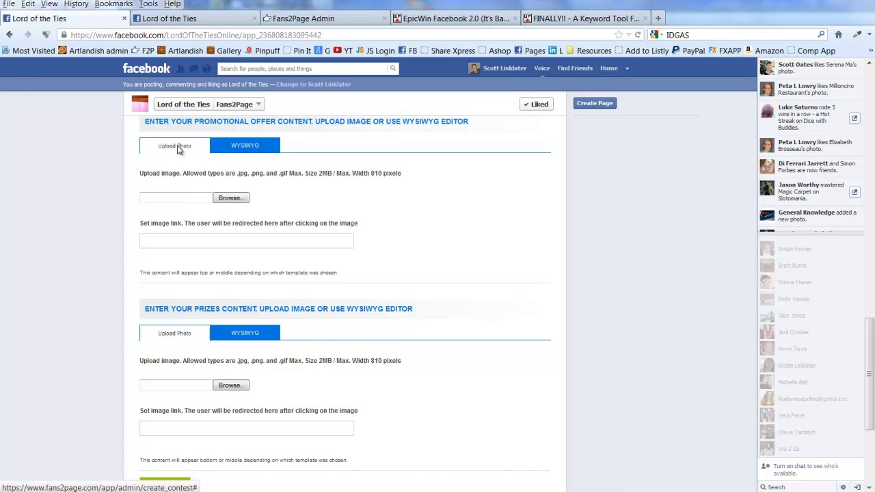
pyautogui.click(177, 149)
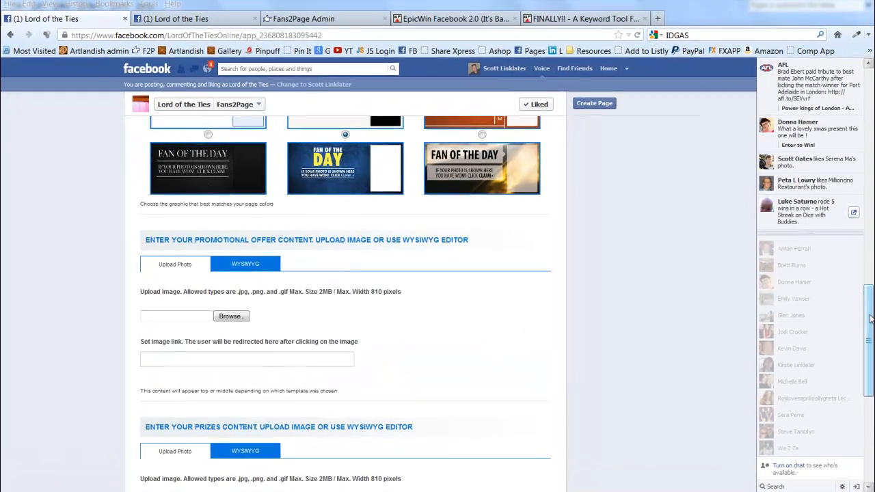
# Scroll through the contest form before viewing the lordofthetiespage3a.jpg artwork
pyautogui.moveTo(870, 319); pyautogui.dragTo(868, 349)
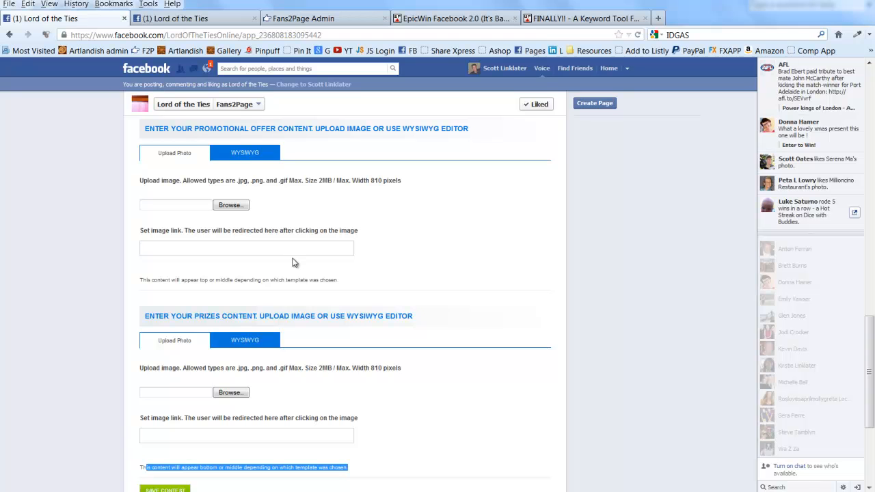
pyautogui.scroll(2, 278, 232)
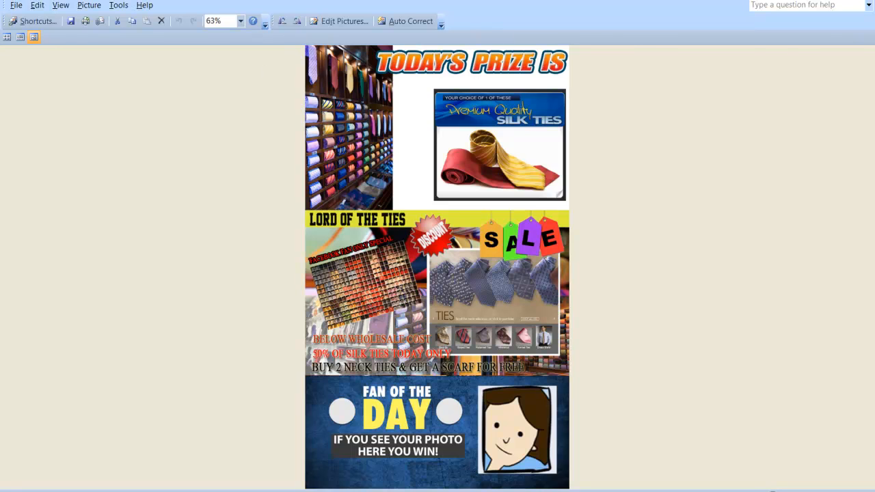
# Compare the contest artwork with the form, ending on the empty promotional offer section
pyautogui.hotkey('alt', 'Tab')
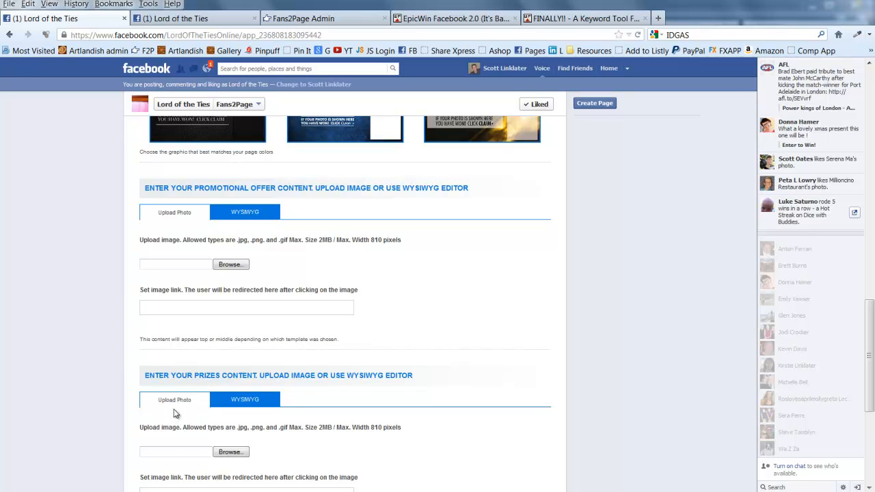
pyautogui.click(250, 403)
pyautogui.scroll(-3, 260, 342)
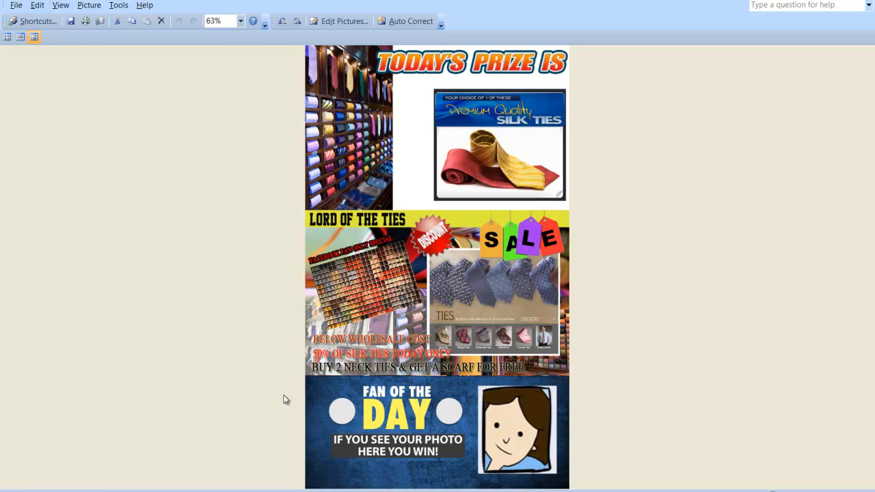
pyautogui.hotkey('alt', 'Tab')
pyautogui.scroll(5, 317, 240)
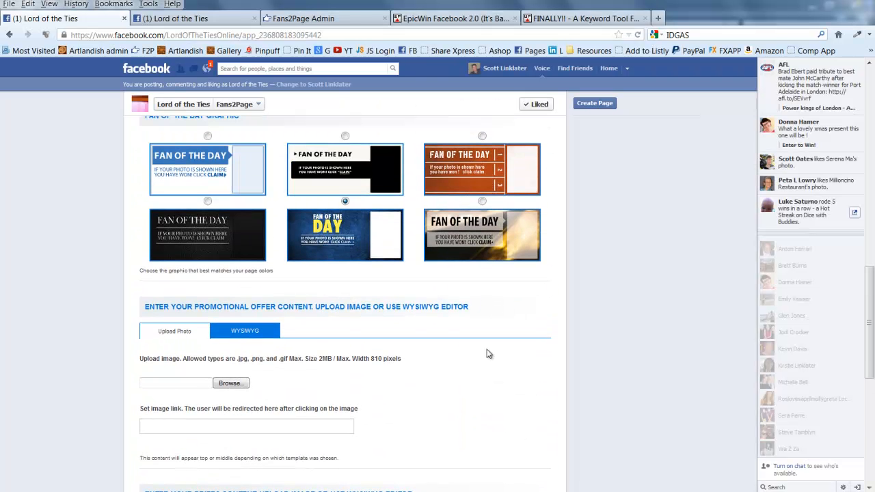
pyautogui.scroll(-2, 488, 353)
pyautogui.hotkey('alt', 'Tab')
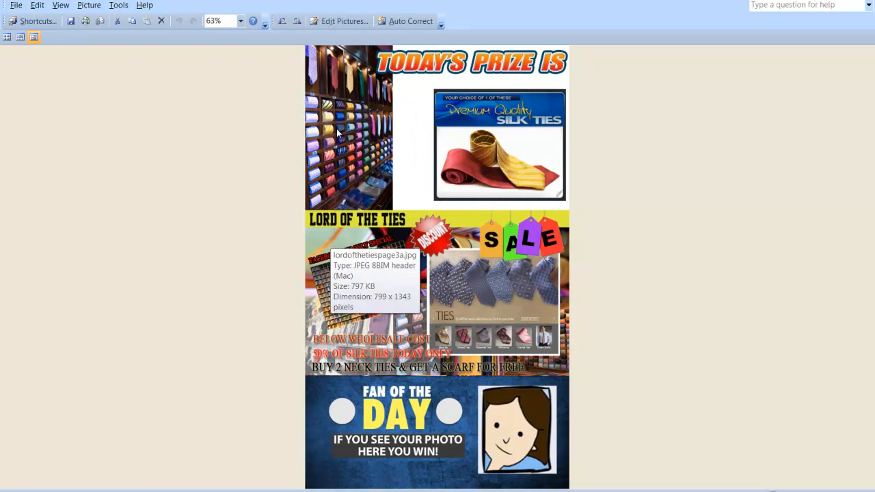
pyautogui.hotkey('alt', 'Tab')
pyautogui.scroll(3, 262, 261)
pyautogui.scroll(-3, 262, 261)
pyautogui.scroll(3, 259, 282)
pyautogui.scroll(-1, 215, 187)
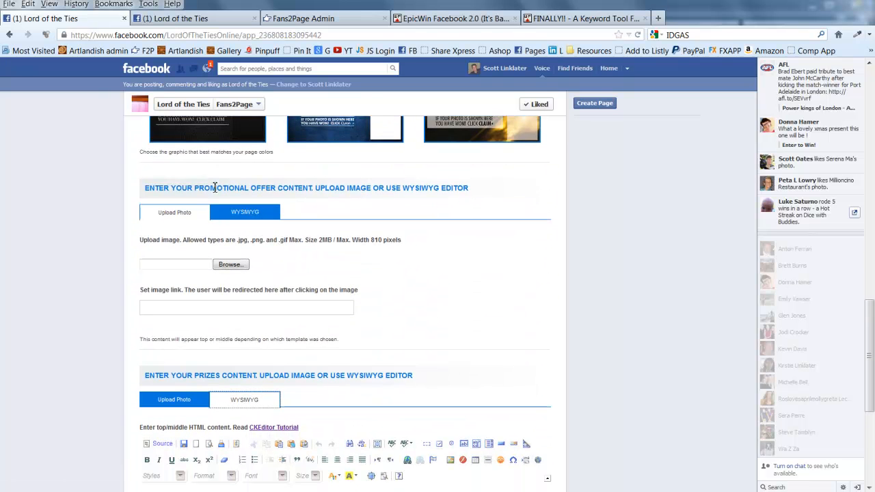
# Try the WYSIWYG editor on the promotional offer section and check the contest artwork
pyautogui.click(159, 279)
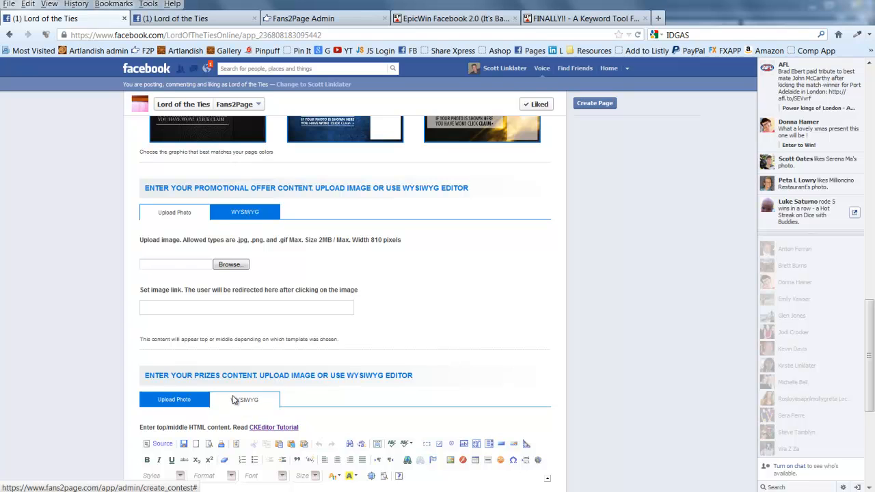
pyautogui.click(239, 400)
pyautogui.scroll(-2, 347, 361)
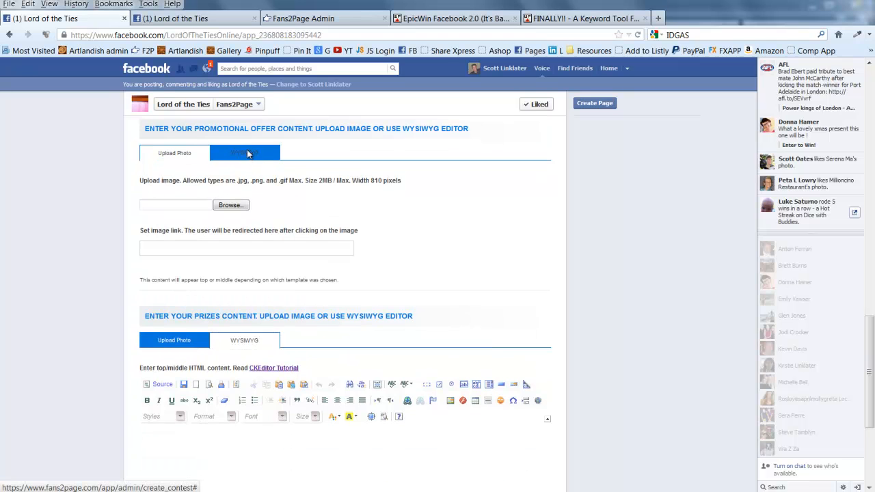
pyautogui.click(248, 154)
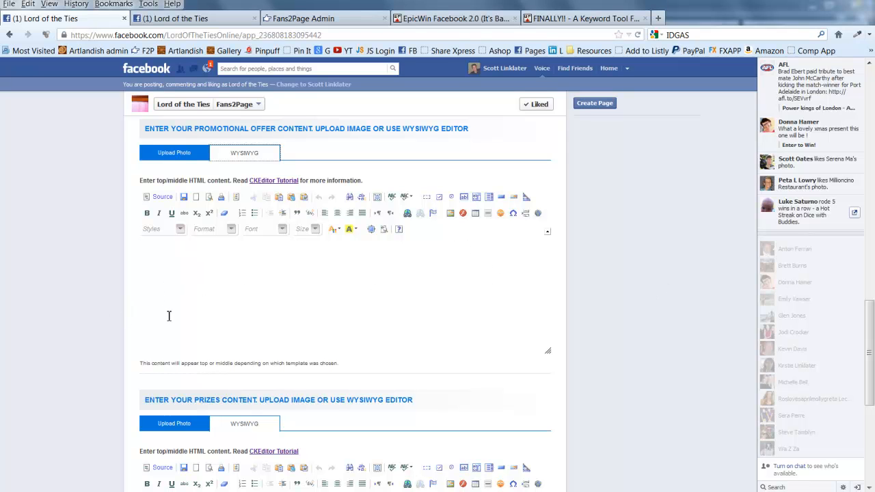
pyautogui.scroll(-3, 262, 314)
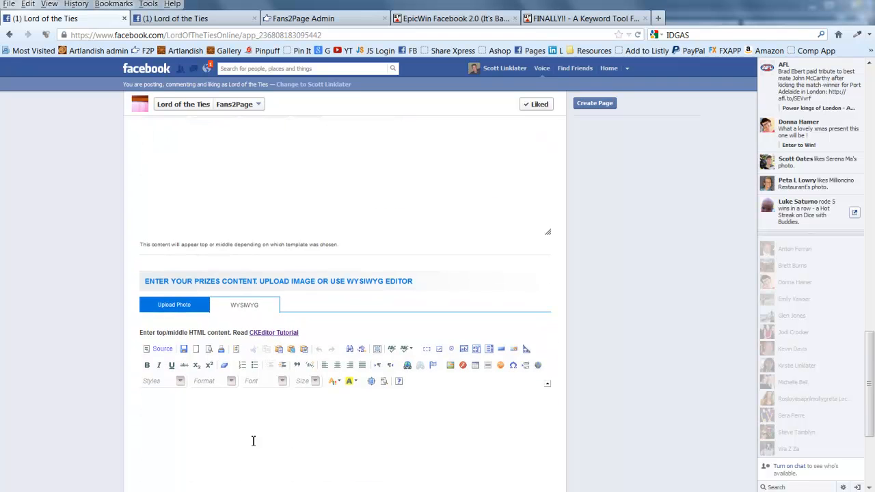
pyautogui.hotkey('alt', 'Tab')
# Set both the promotional offer and prizes sections to Upload Photo
pyautogui.scroll(-3, 338, 289)
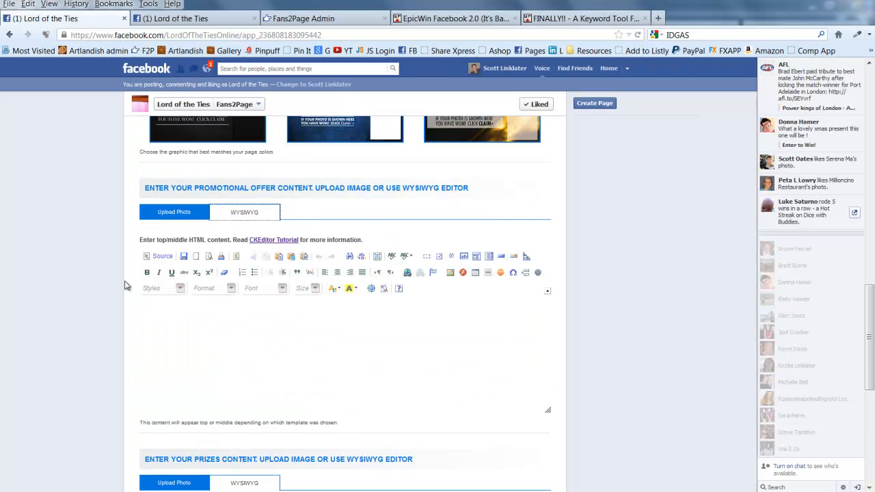
pyautogui.scroll(-2, 243, 317)
pyautogui.scroll(-5, 243, 316)
pyautogui.scroll(7, 356, 383)
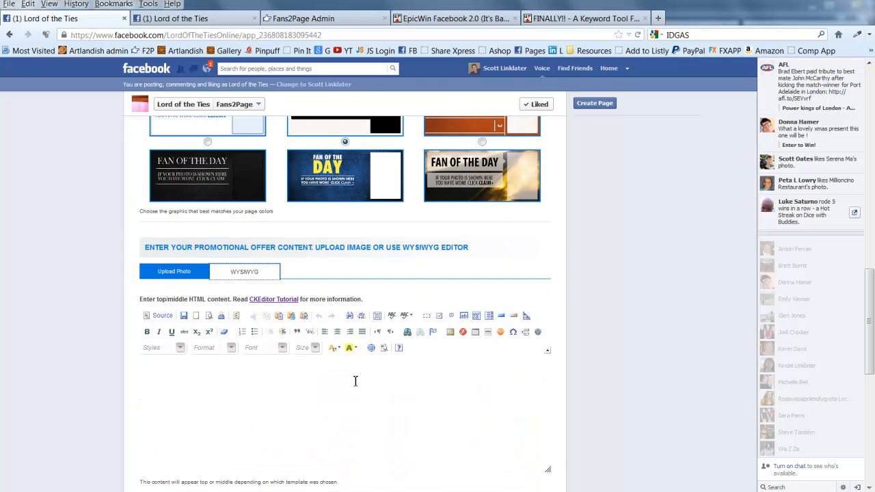
pyautogui.click(185, 274)
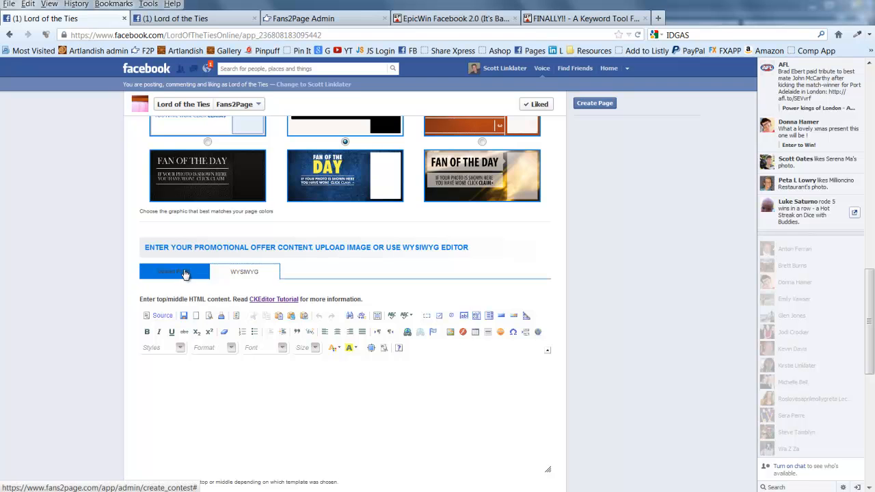
pyautogui.scroll(-3, 185, 273)
pyautogui.click(179, 338)
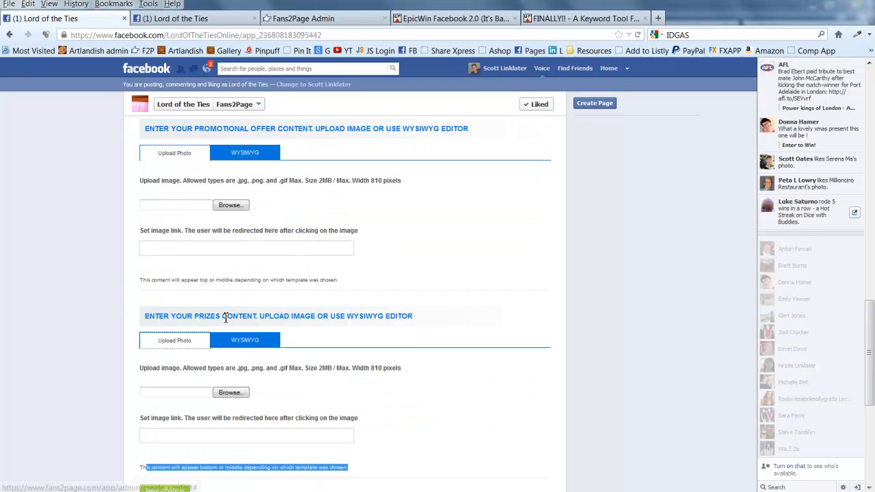
pyautogui.scroll(4, 239, 318)
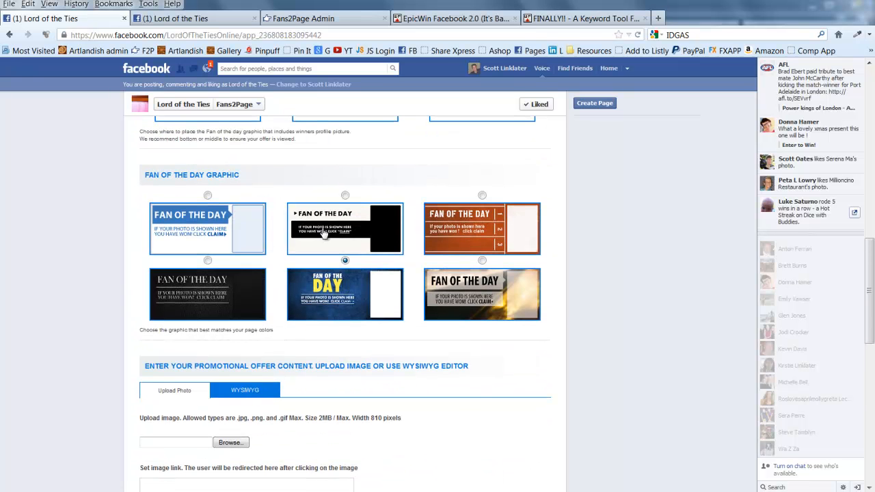
pyautogui.scroll(2, 325, 233)
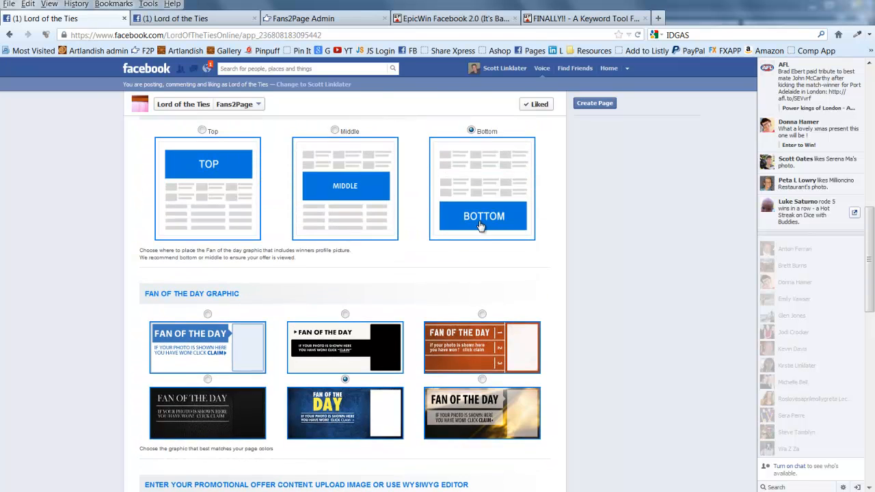
pyautogui.scroll(-3, 479, 225)
pyautogui.scroll(-3, 465, 232)
pyautogui.scroll(5, 283, 230)
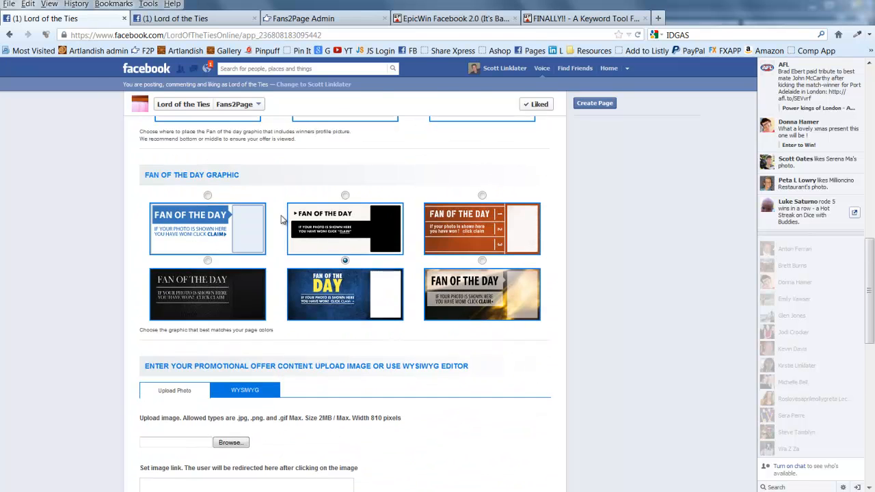
pyautogui.scroll(1, 303, 212)
pyautogui.scroll(-6, 287, 254)
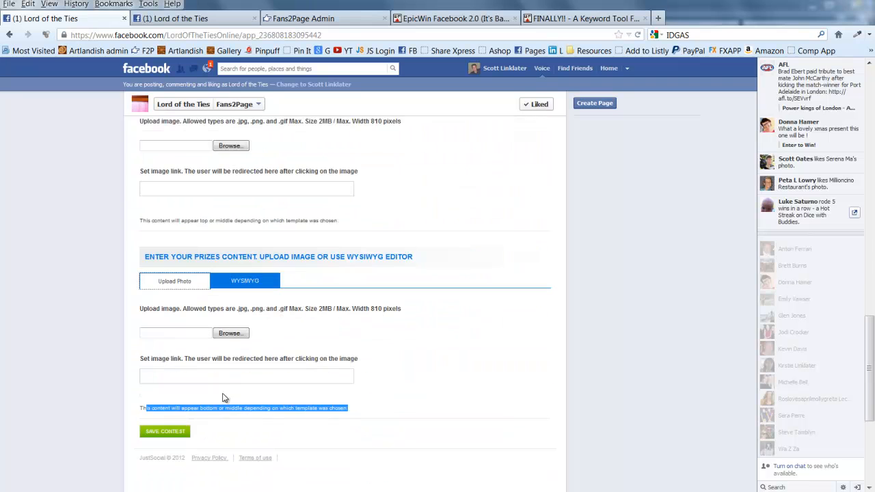
pyautogui.scroll(5, 237, 321)
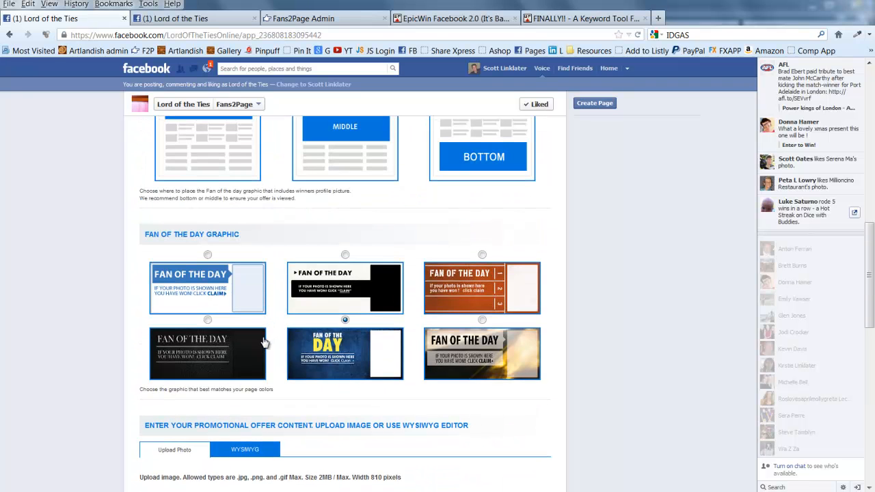
pyautogui.scroll(-1, 269, 333)
pyautogui.scroll(3, 263, 338)
pyautogui.scroll(-5, 273, 328)
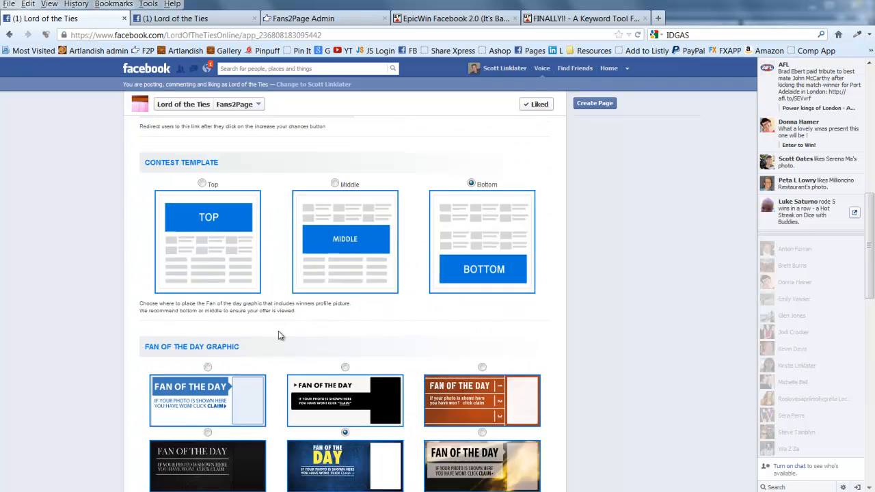
pyautogui.scroll(-3, 267, 355)
pyautogui.scroll(7, 339, 277)
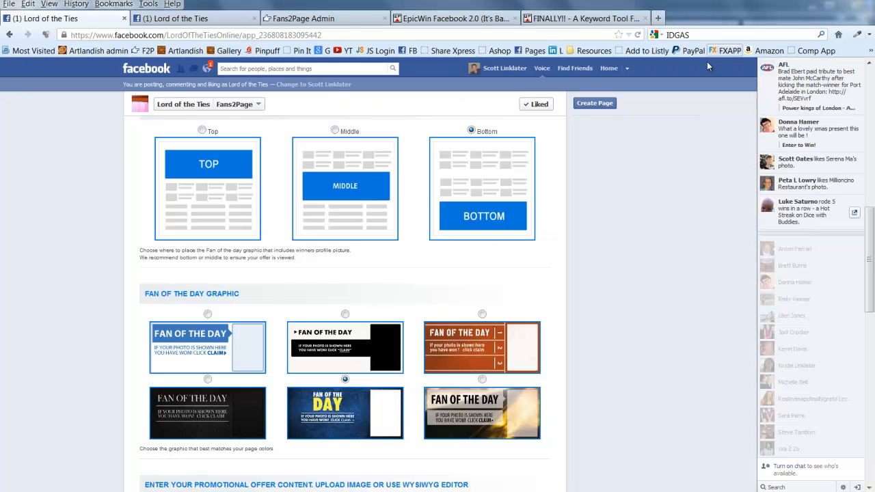
pyautogui.scroll(-5, 250, 311)
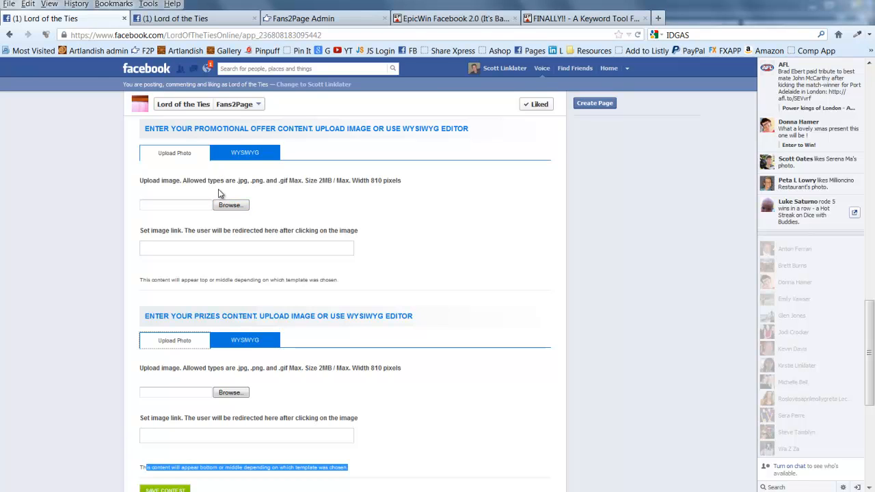
# Choose PRIZETEST1.jpg from D:\DOCUMENTS\fanoftheday\offer page as the promotional offer image
pyautogui.click(177, 154)
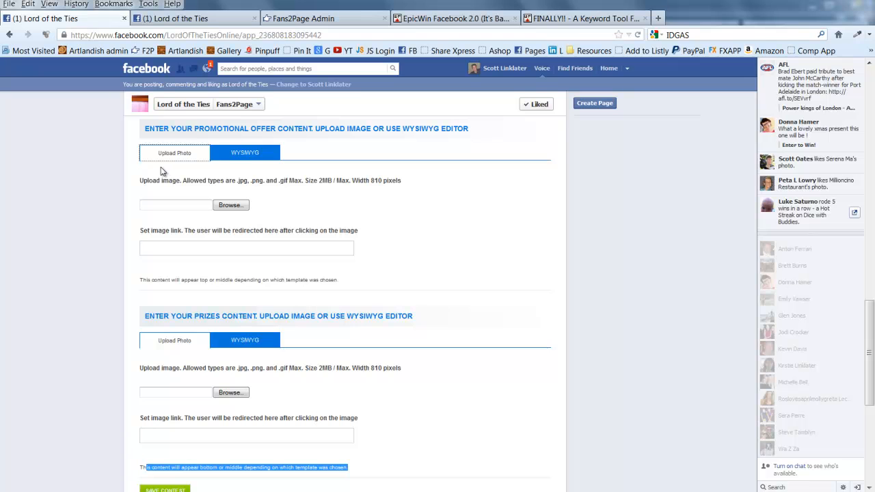
pyautogui.click(231, 206)
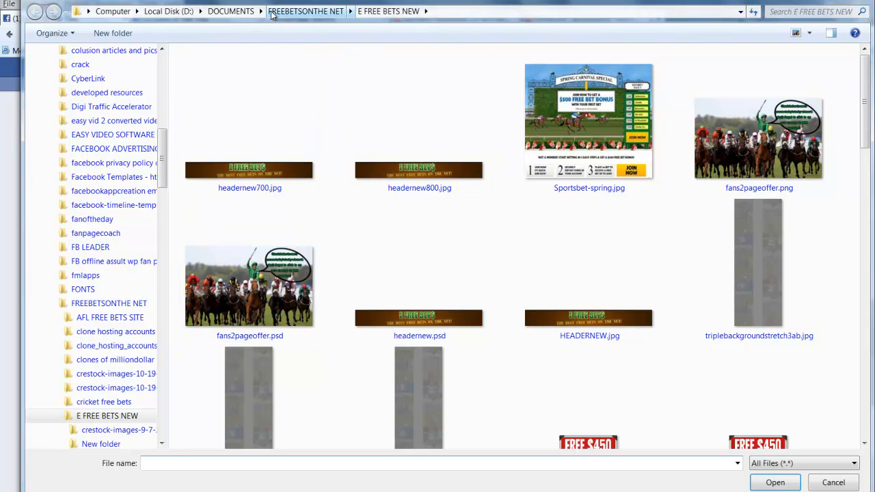
pyautogui.click(235, 12)
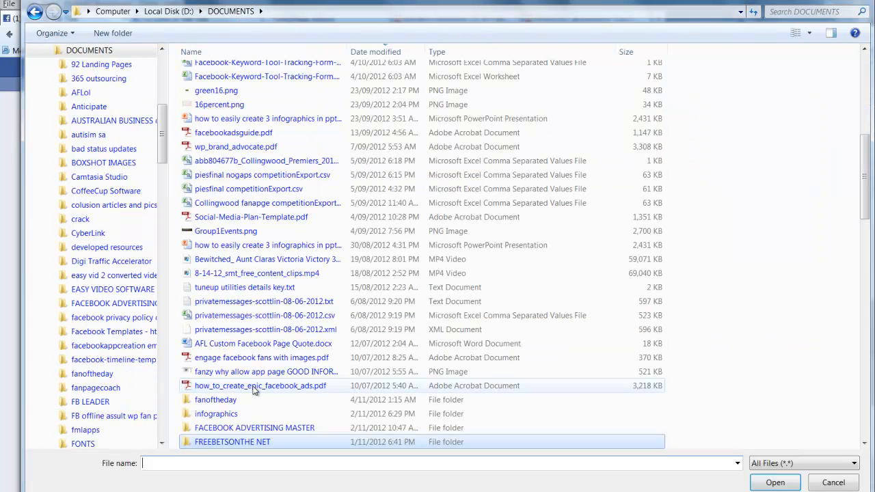
pyautogui.doubleClick(232, 403)
pyautogui.scroll(-20, 487, 328)
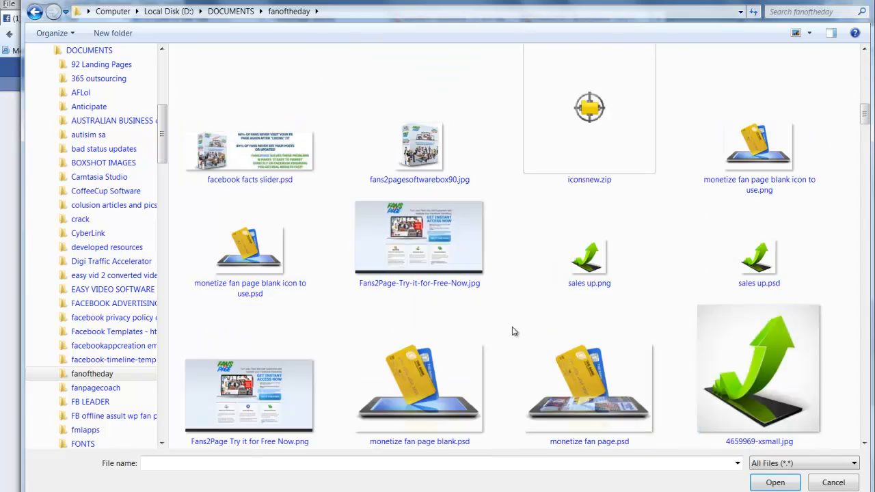
pyautogui.scroll(-10, 509, 331)
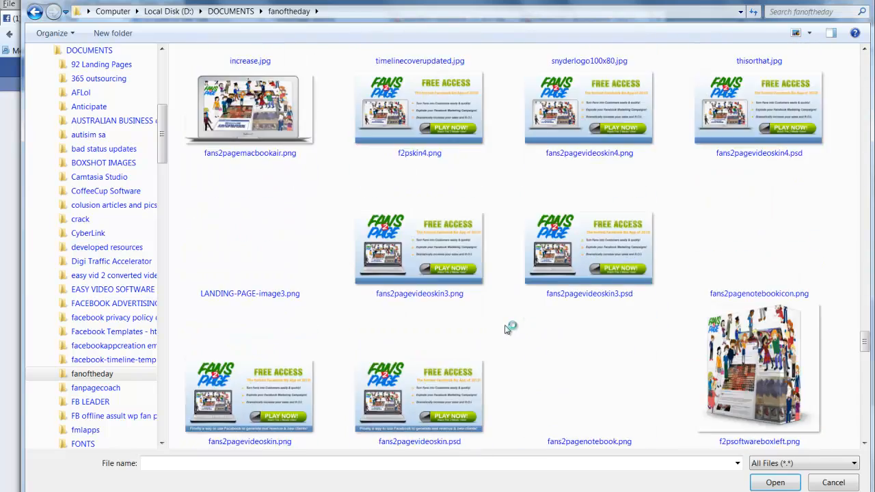
pyautogui.doubleClick(243, 113)
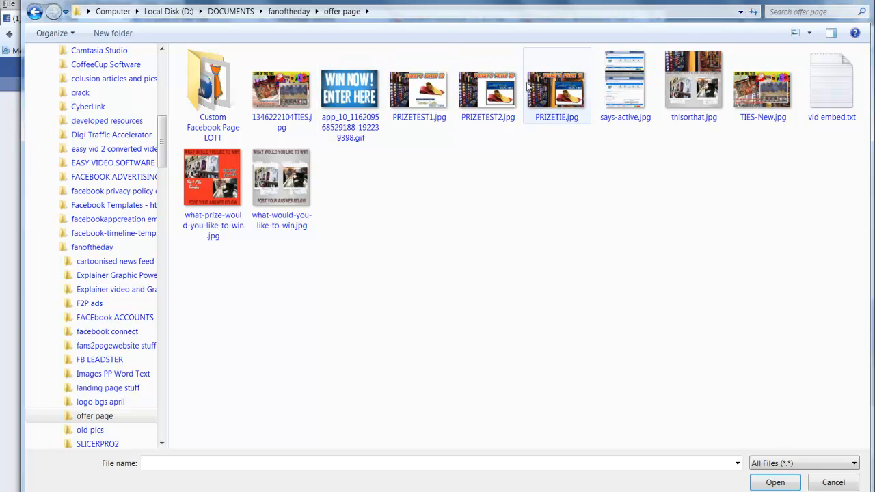
pyautogui.doubleClick(435, 99)
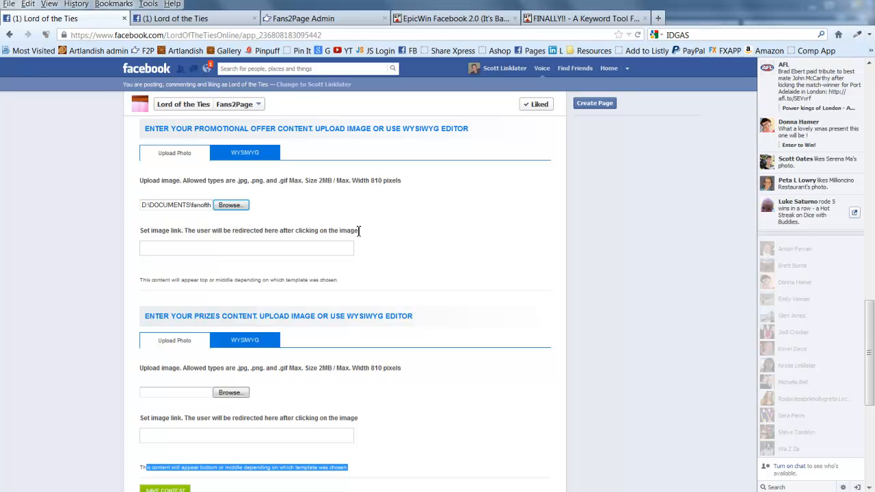
# Copy the Artlandish bookmark's address and paste it as the promotional image link
pyautogui.hotkey('alt', 'Tab')
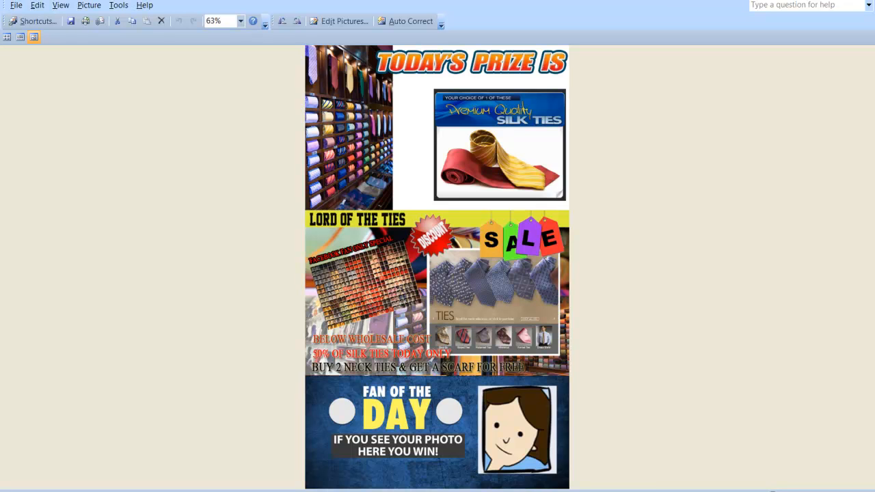
pyautogui.click(810, 1)
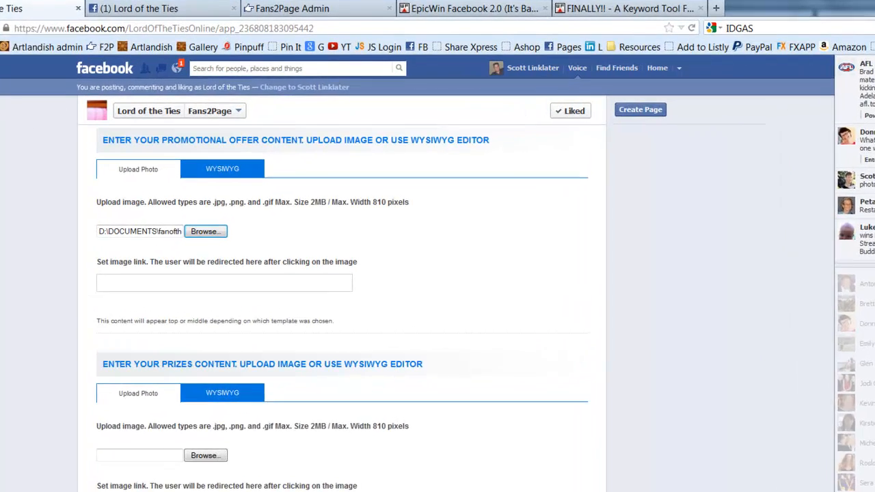
pyautogui.rightClick(119, 44)
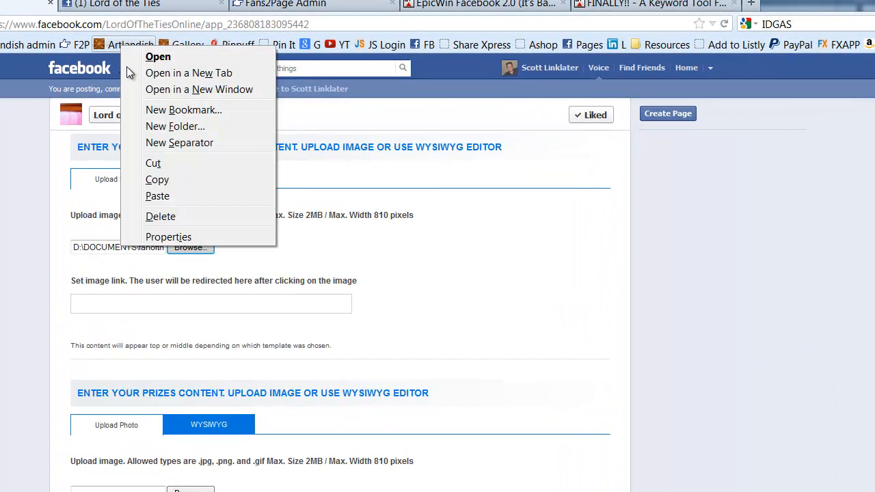
pyautogui.click(153, 179)
pyautogui.rightClick(93, 299)
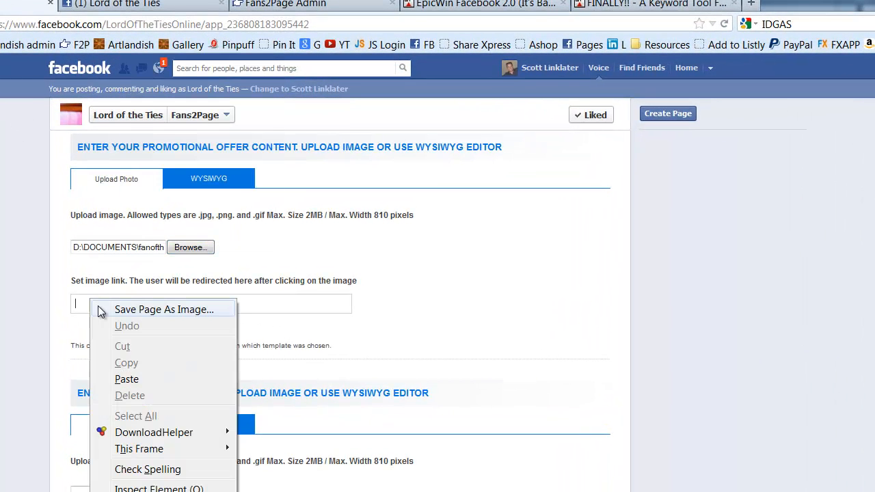
pyautogui.click(130, 378)
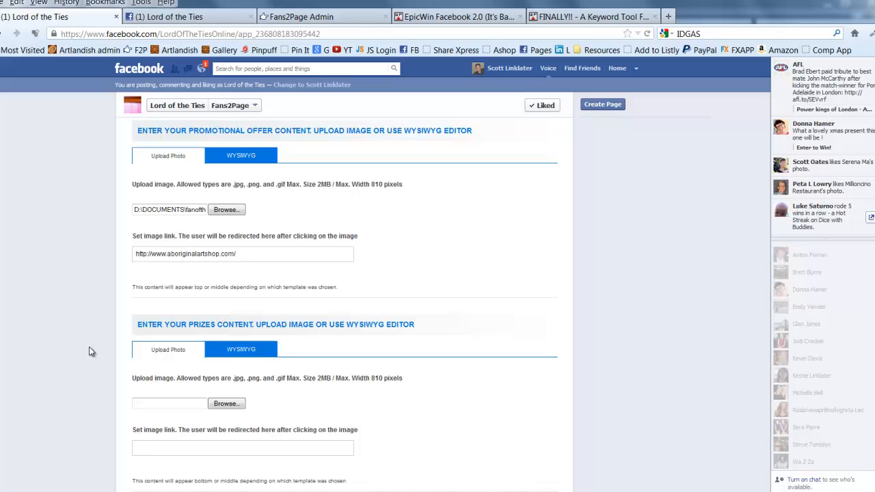
# Switch the prizes section to the WYSIWYG editor and open its HTML Source view
pyautogui.scroll(-3, 41, 421)
pyautogui.scroll(-2, 113, 343)
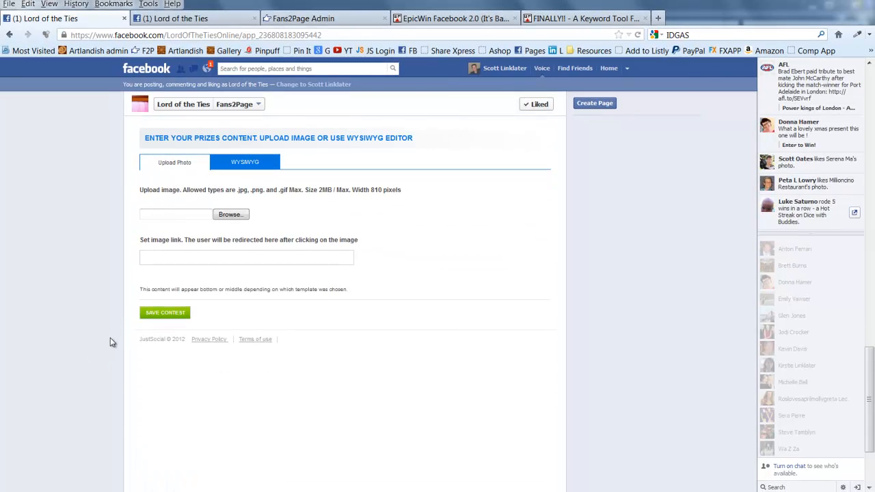
pyautogui.scroll(2, 111, 343)
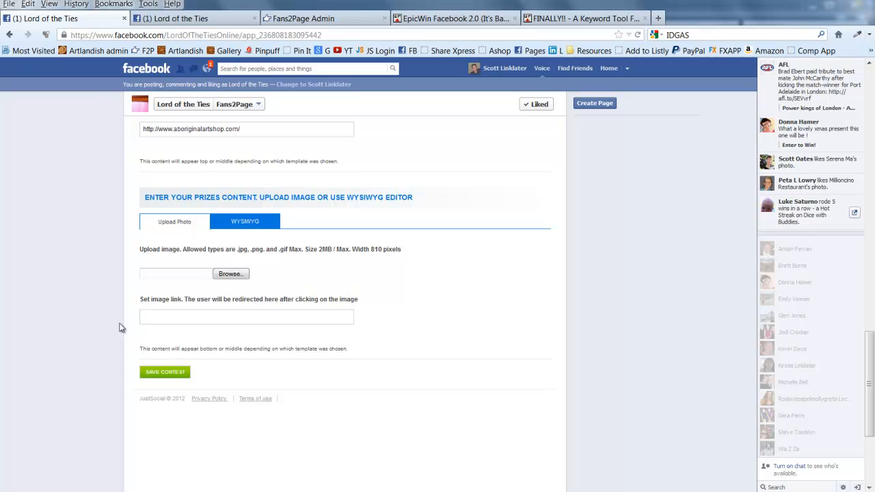
pyautogui.click(250, 224)
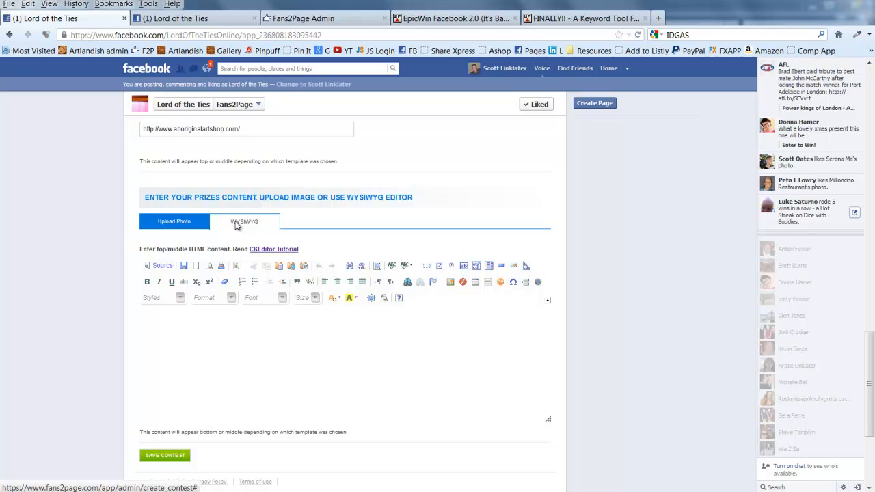
pyautogui.click(236, 224)
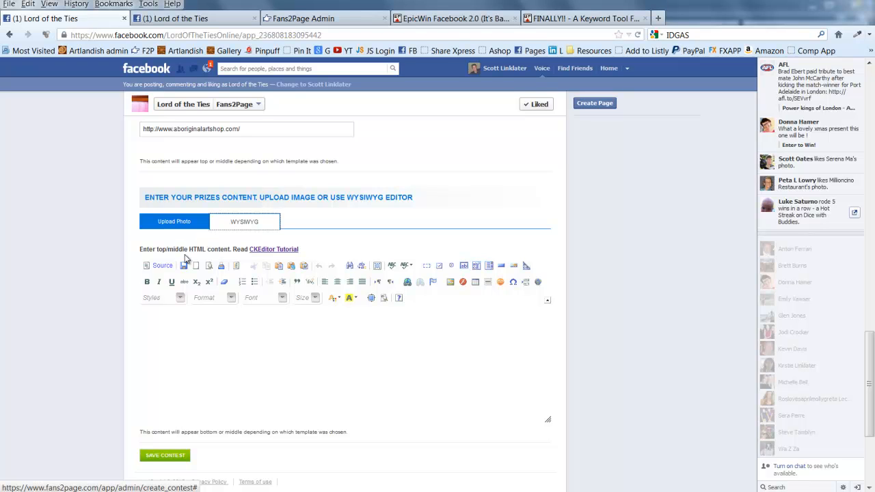
pyautogui.click(163, 266)
pyautogui.click(202, 350)
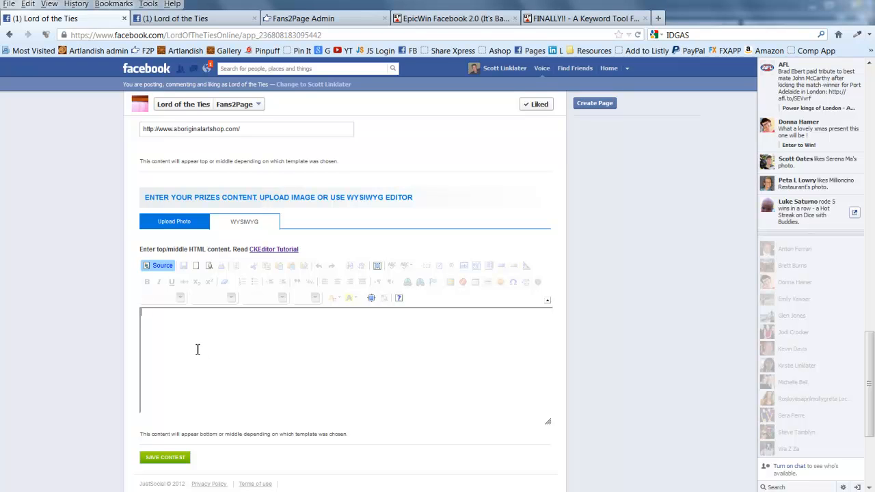
# Leave Source view and type a centred, size-28 heading 'Lord of the Ties Promo…' in the prizes editor
pyautogui.click(160, 269)
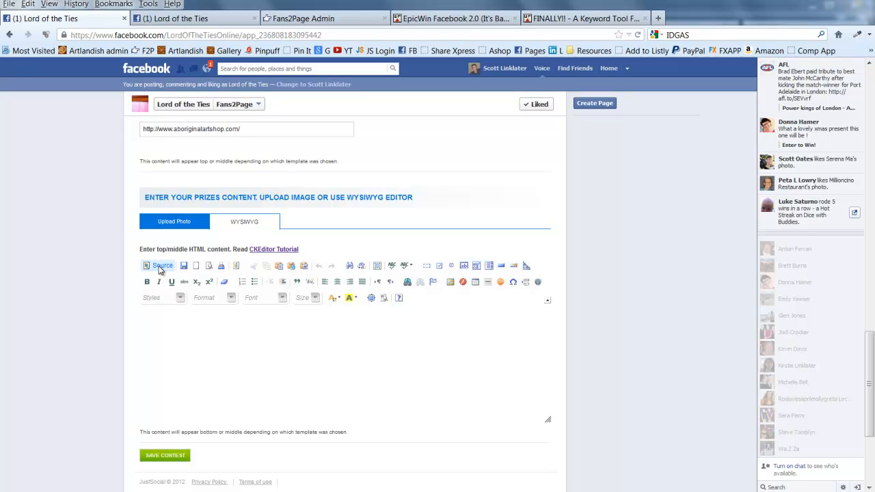
pyautogui.click(385, 341)
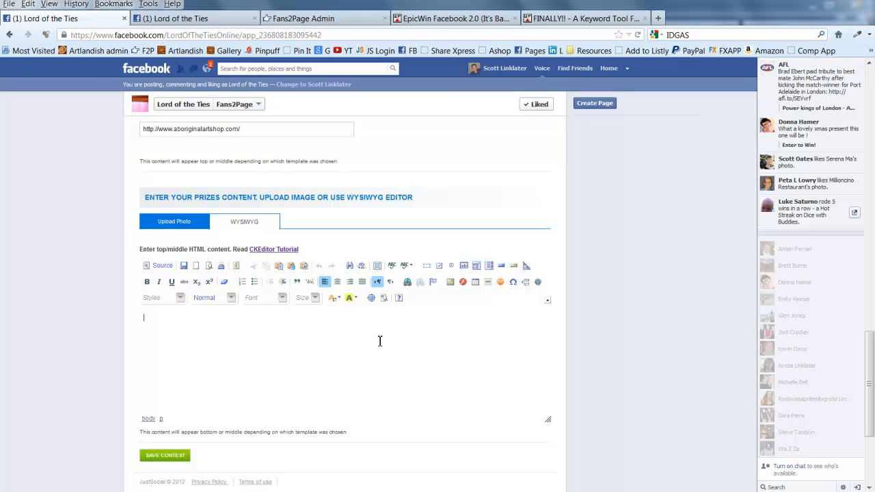
pyautogui.click(336, 283)
pyautogui.click(315, 298)
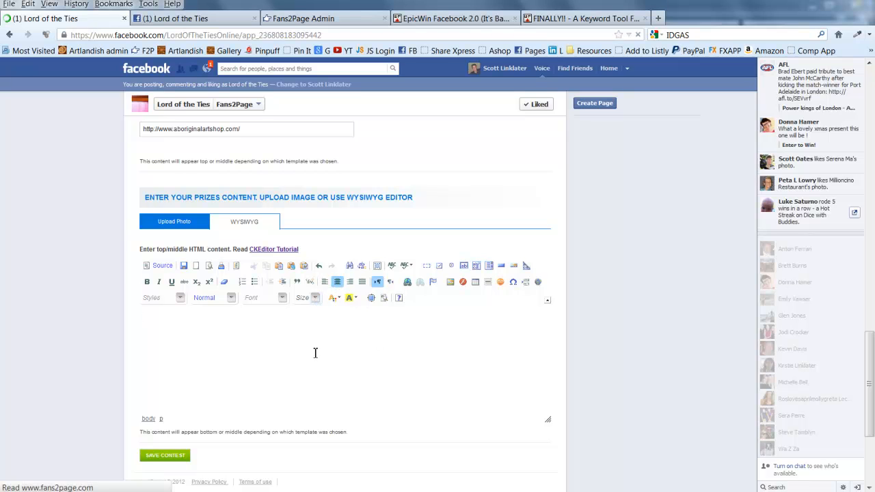
pyautogui.scroll(-5, 315, 376)
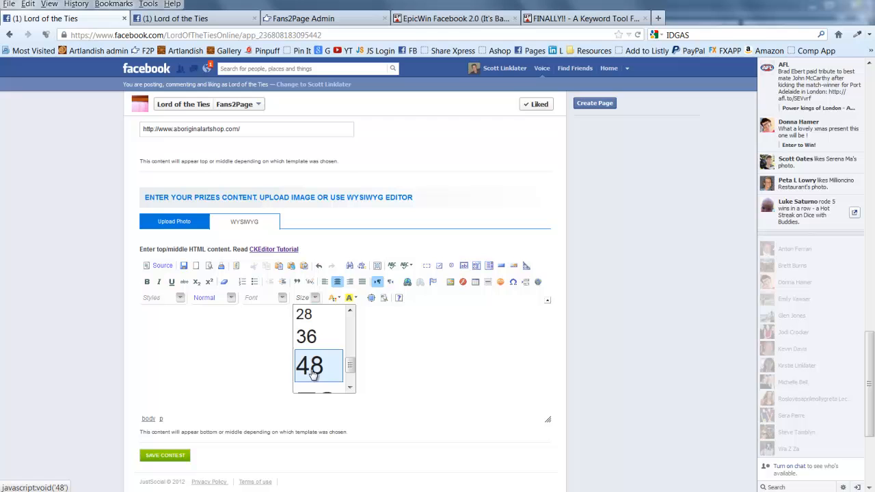
pyautogui.click(311, 314)
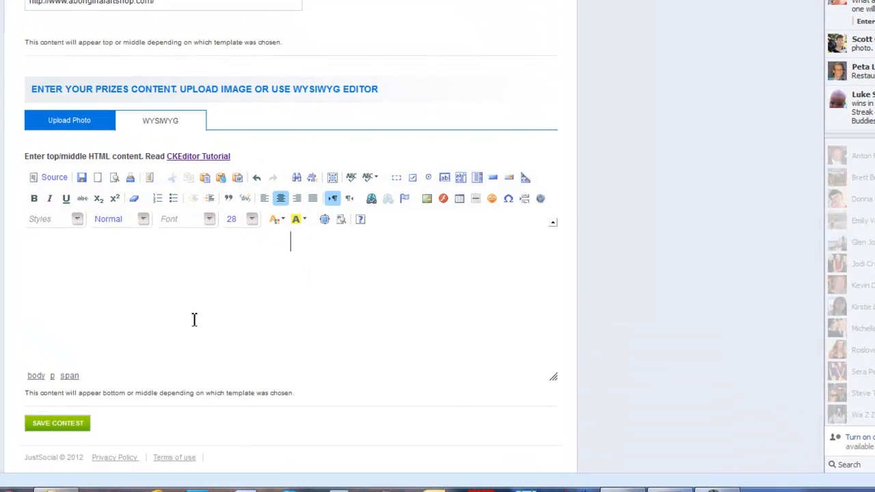
pyautogui.write('Lord')
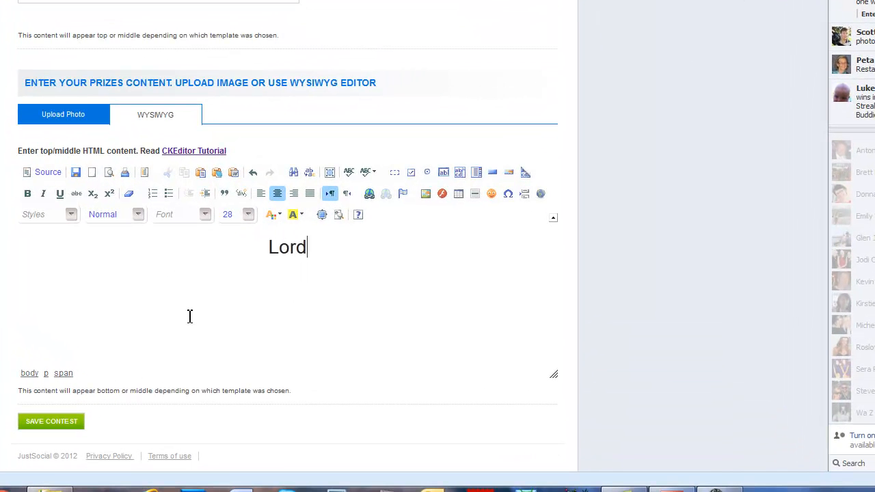
pyautogui.write(' of thge')
pyautogui.press('BackSpace')
pyautogui.press('BackSpace')
pyautogui.write('e ')
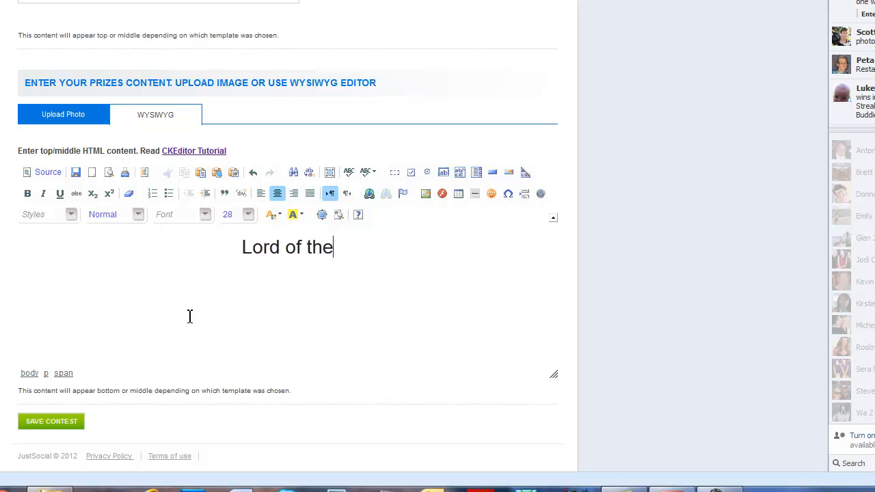
pyautogui.write('Ties')
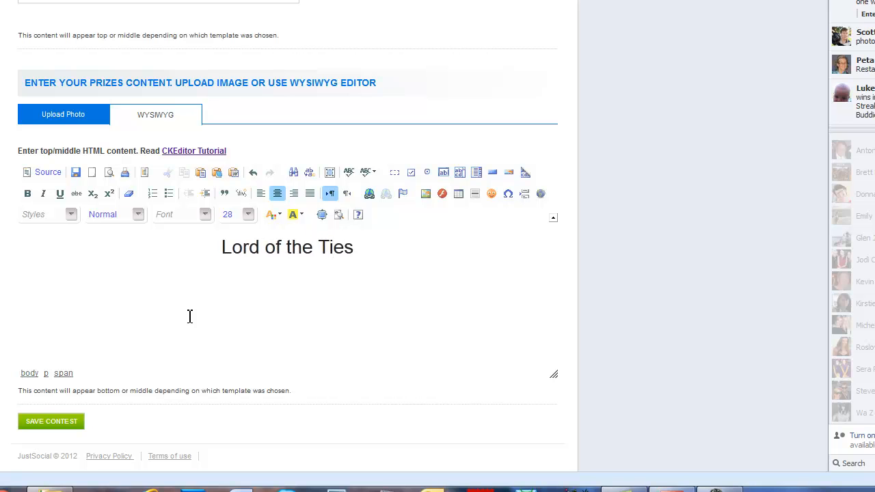
pyautogui.write(' Promo offewr')
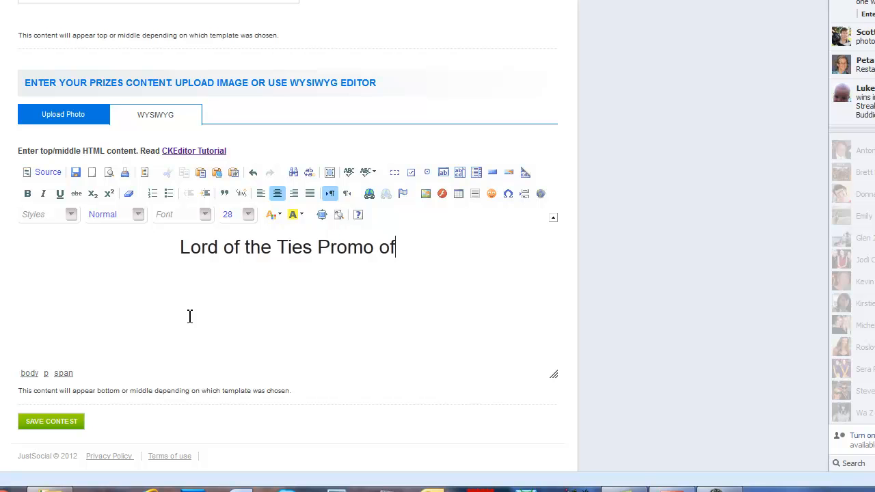
# Complete the 'Lord of the Ties Promo offer' heading and make it bold, italic and red
pyautogui.press('BackSpace')
pyautogui.press('BackSpace')
pyautogui.write('r')
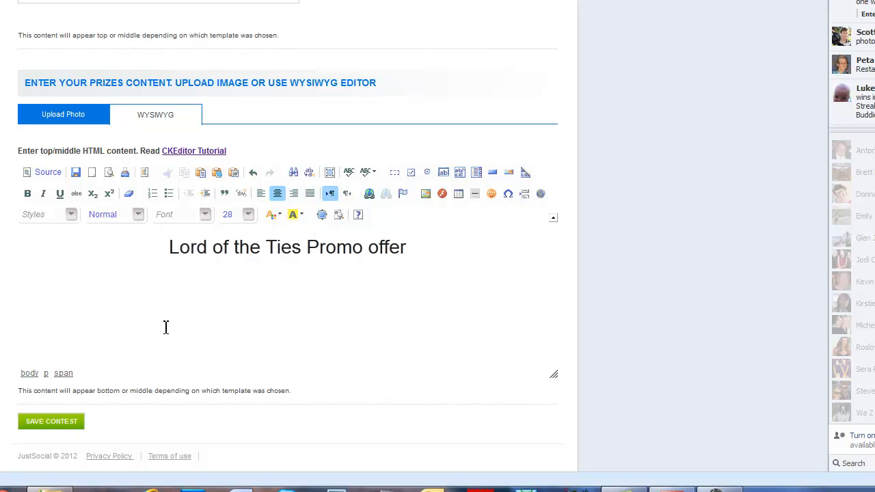
pyautogui.moveTo(148, 253); pyautogui.dragTo(425, 259)
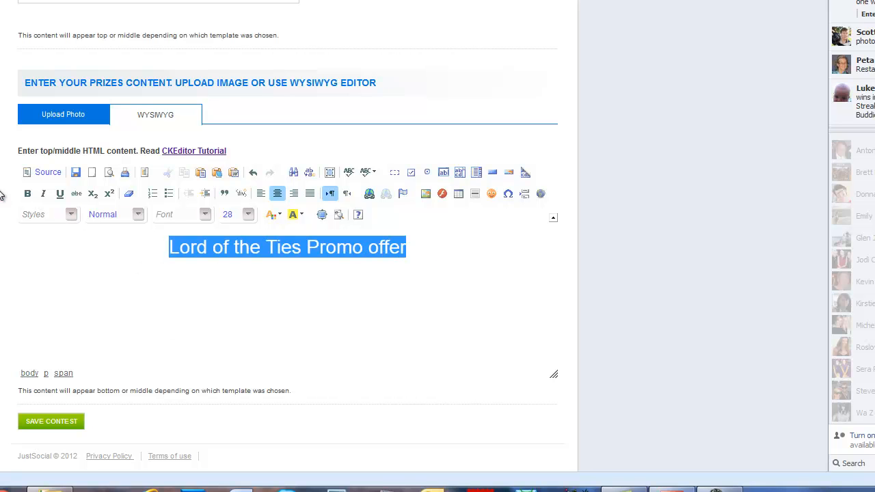
pyautogui.click(27, 194)
pyautogui.click(44, 194)
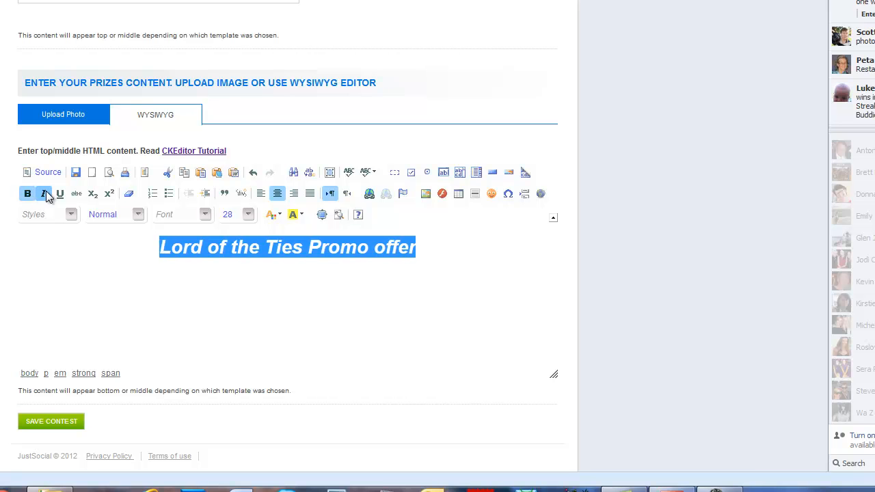
pyautogui.click(280, 214)
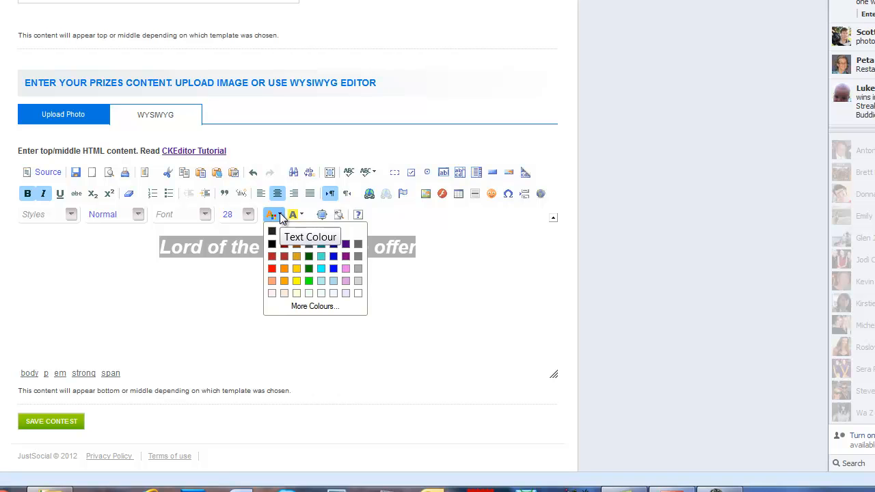
pyautogui.click(284, 258)
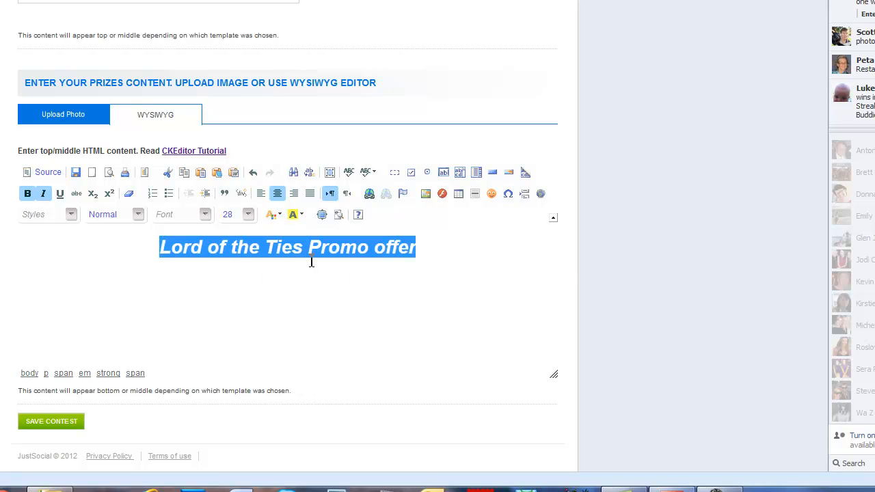
# Reselect the whole red heading and bring up its Link settings
pyautogui.click(481, 250)
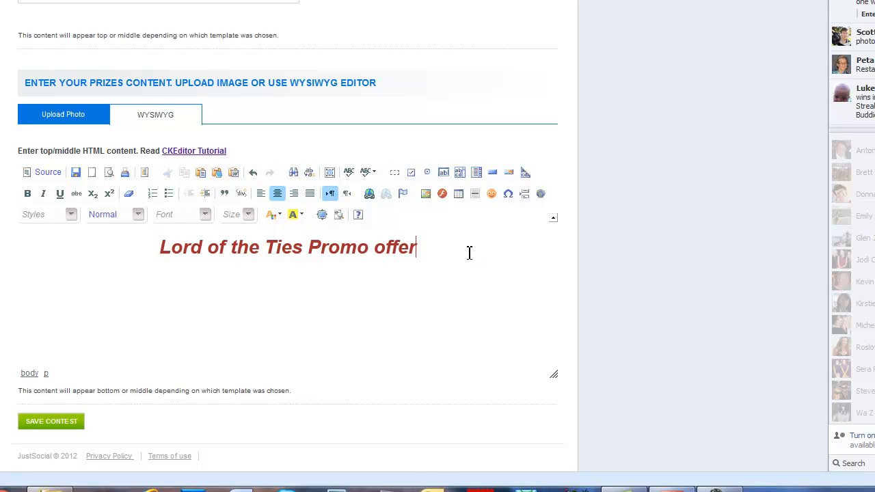
pyautogui.moveTo(469, 253); pyautogui.dragTo(47, 233)
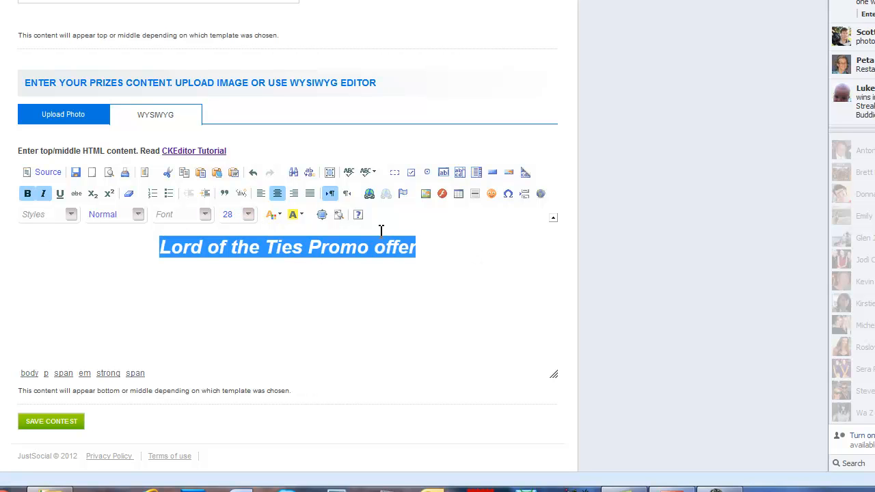
pyautogui.click(369, 193)
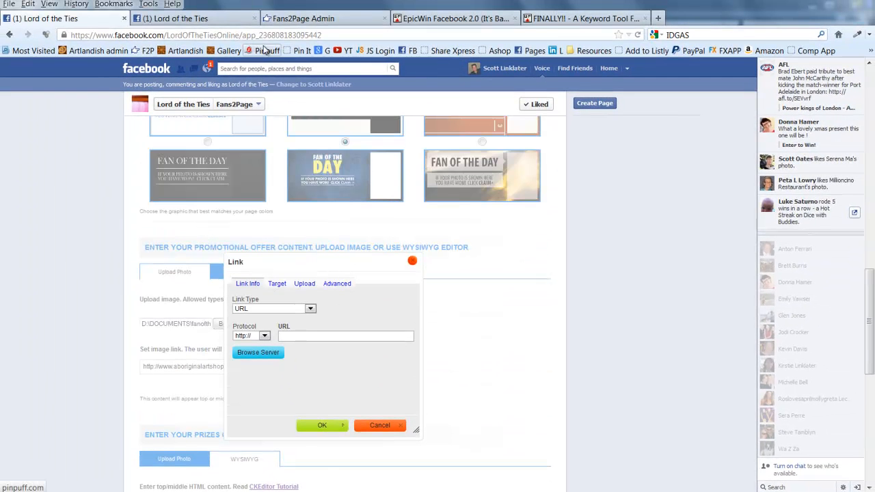
# Paste the Gallery bookmark's web address as the heading's link URL
pyautogui.rightClick(234, 52)
pyautogui.click(261, 152)
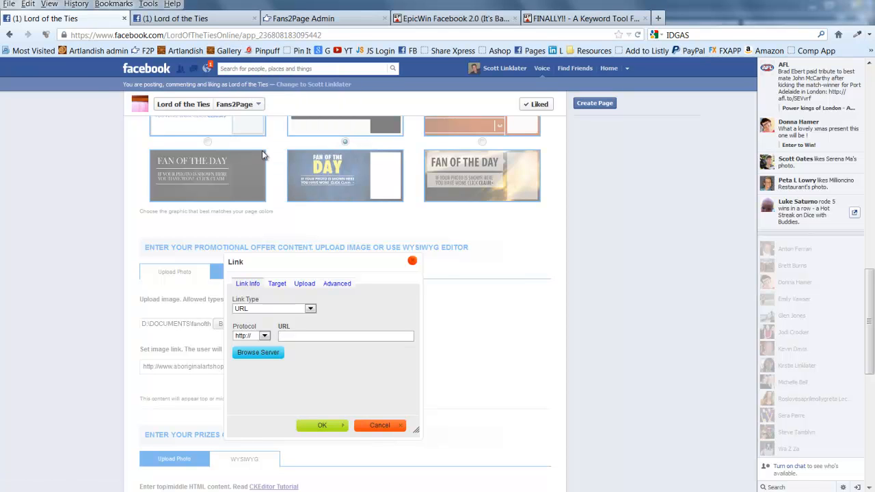
pyautogui.rightClick(298, 336)
pyautogui.click(324, 396)
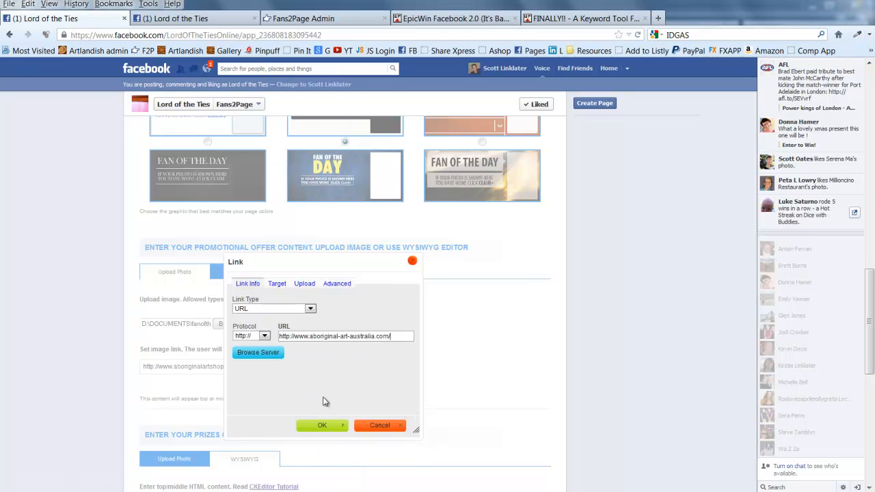
# Set the link target to New Window (_blank), apply it, and start a new line below
pyautogui.click(277, 284)
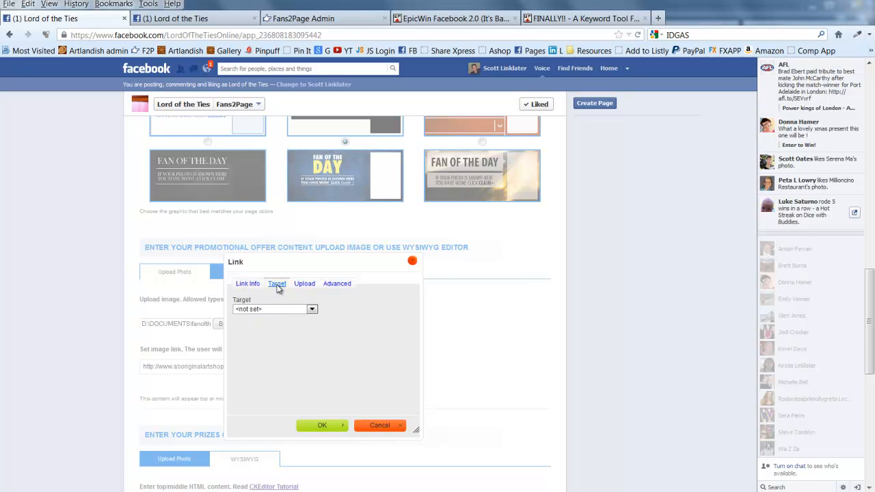
pyautogui.click(268, 311)
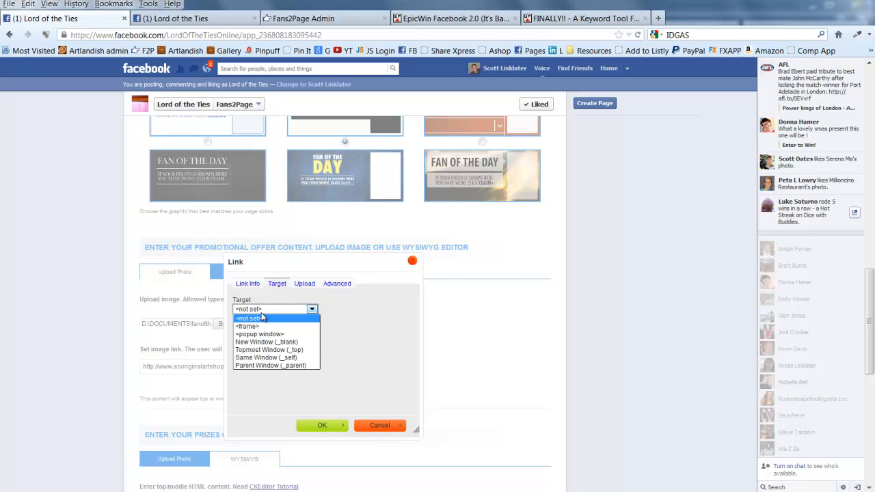
pyautogui.click(267, 343)
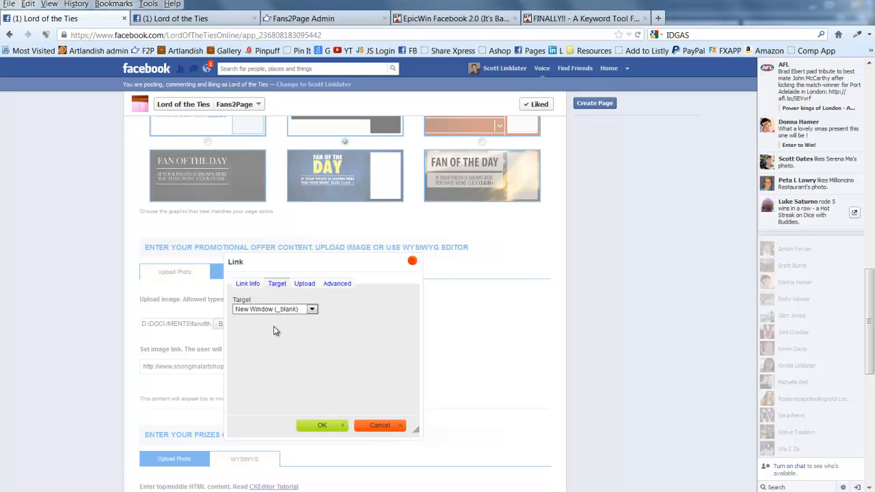
pyautogui.click(248, 283)
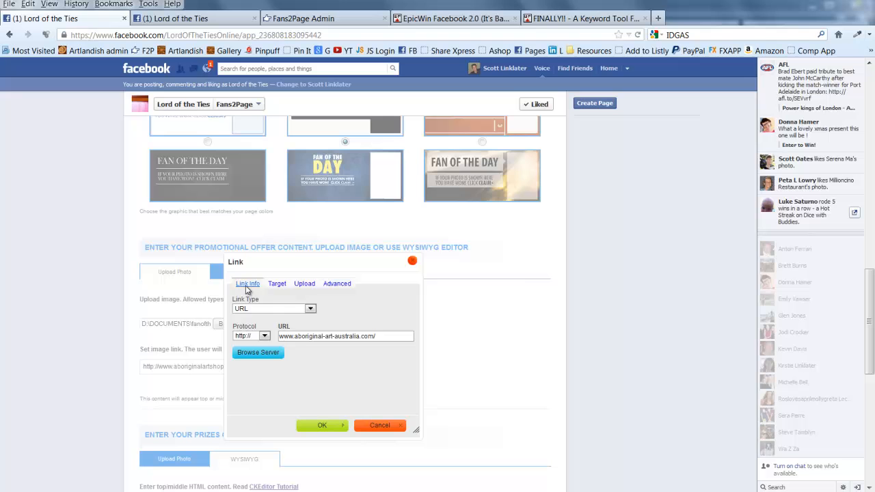
pyautogui.click(321, 426)
pyautogui.scroll(-7, 311, 428)
pyautogui.click(464, 319)
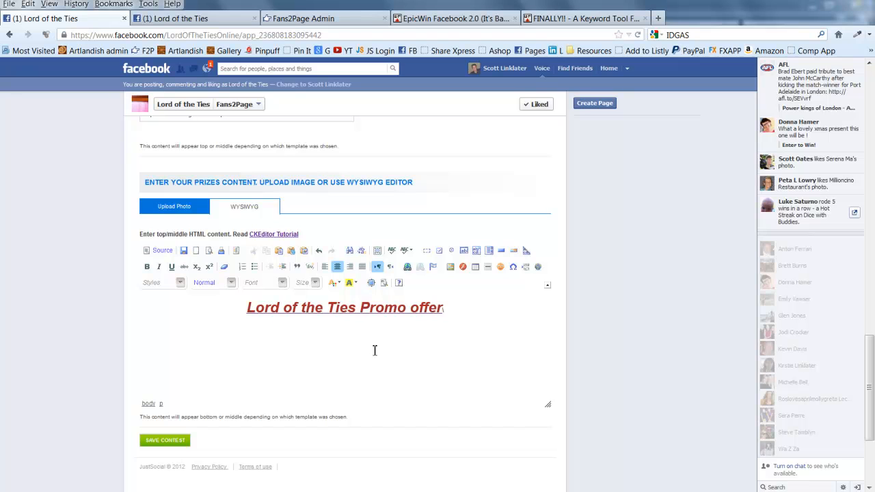
pyautogui.press('Return')
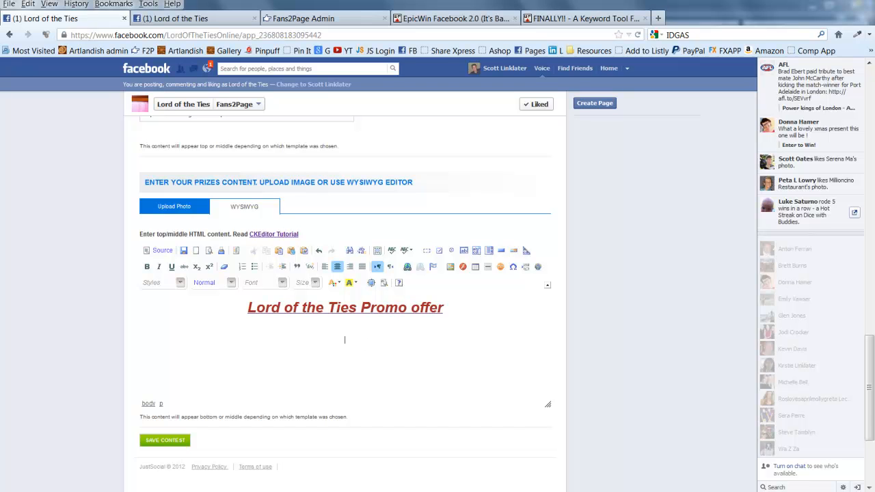
# Open vid embed.txt from the fanoftheday > offer page folder in Notepad
pyautogui.click(372, 490)
pyautogui.scroll(-10, 444, 209)
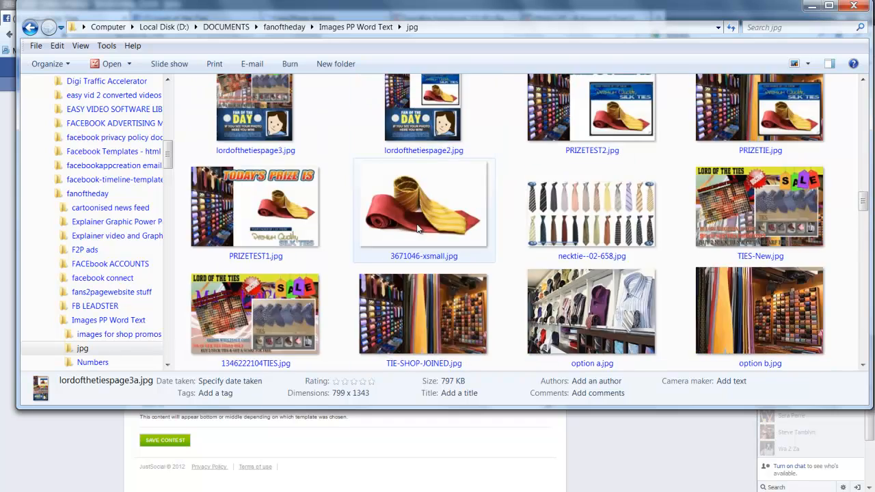
pyautogui.scroll(-15, 411, 235)
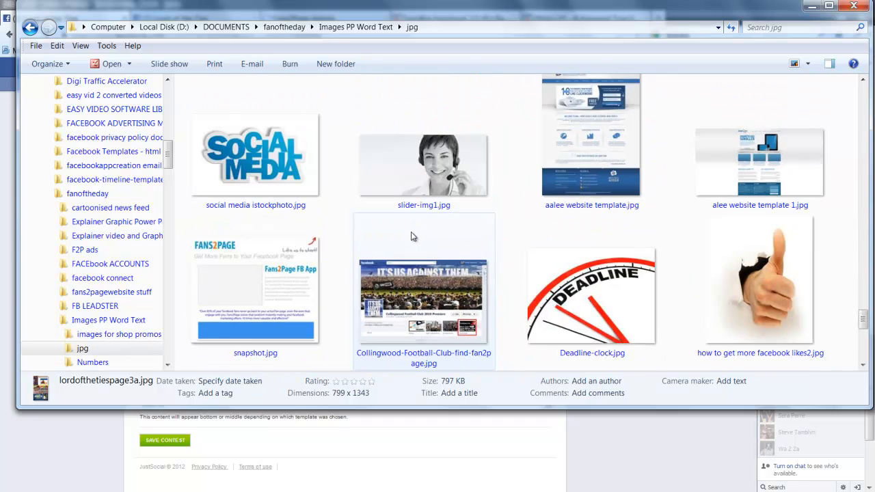
pyautogui.click(290, 27)
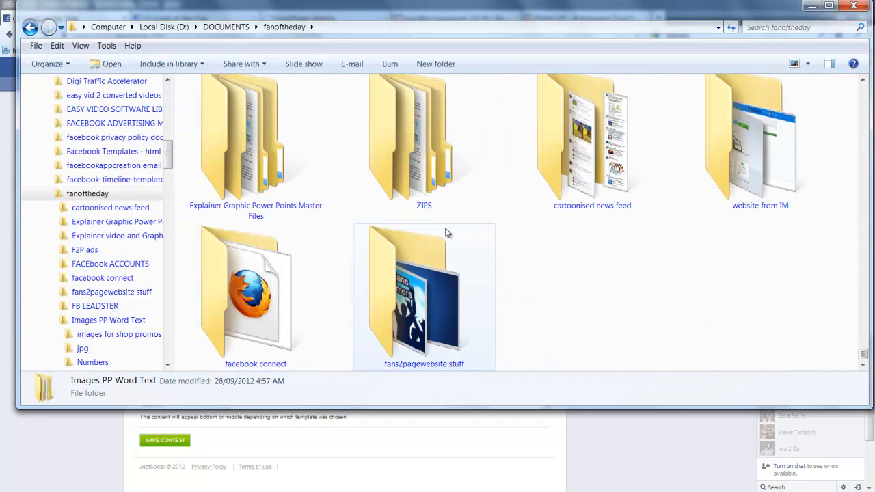
pyautogui.scroll(-5, 442, 216)
pyautogui.doubleClick(256, 154)
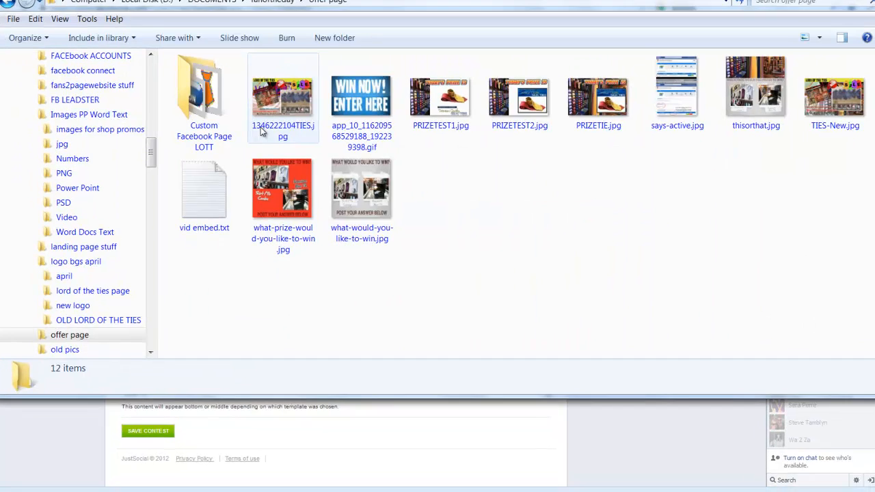
pyautogui.click(220, 205)
pyautogui.doubleClick(137, 92)
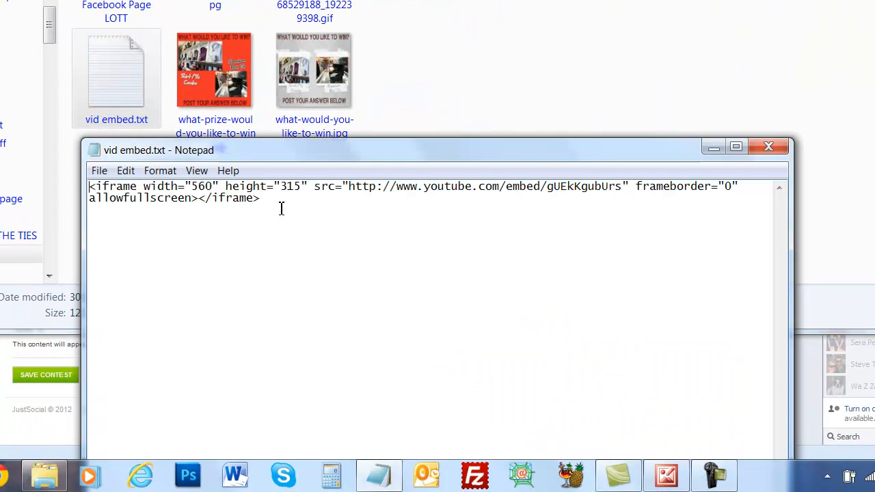
# Copy all the YouTube iframe code, close Notepad and minimize Explorer
pyautogui.hotkey('ctrl', 'a')
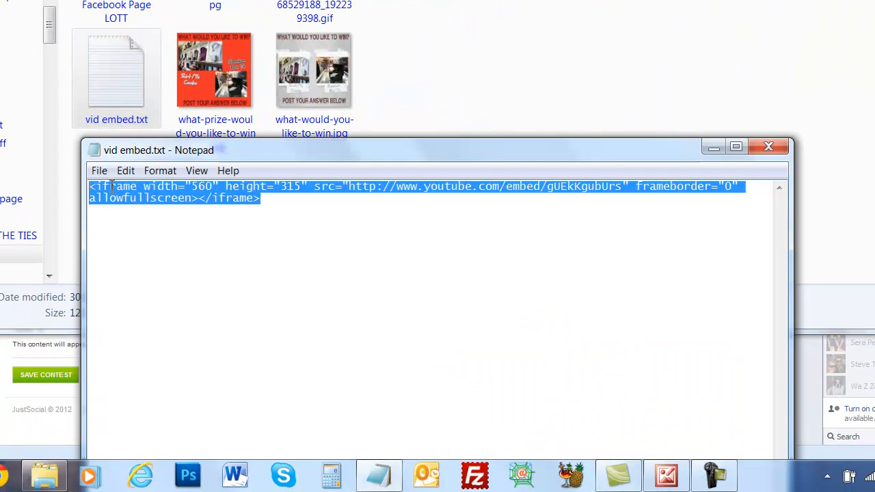
pyautogui.rightClick(158, 195)
pyautogui.click(194, 241)
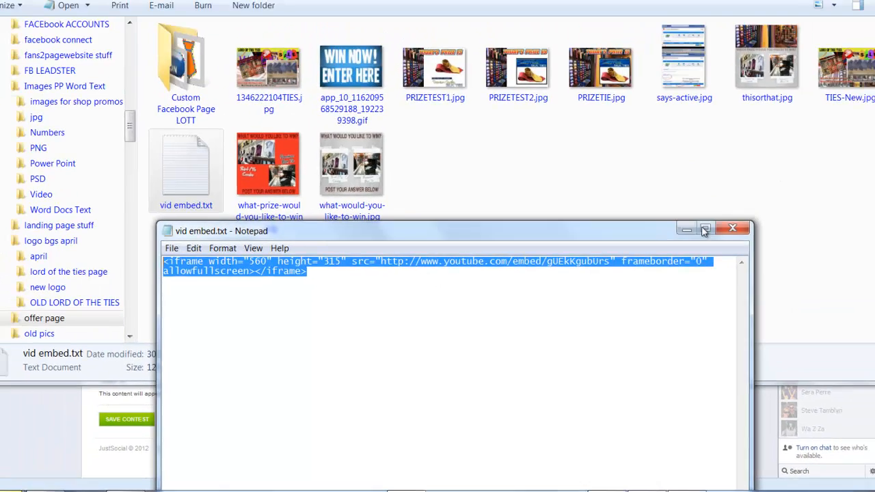
pyautogui.click(687, 229)
pyautogui.click(811, 6)
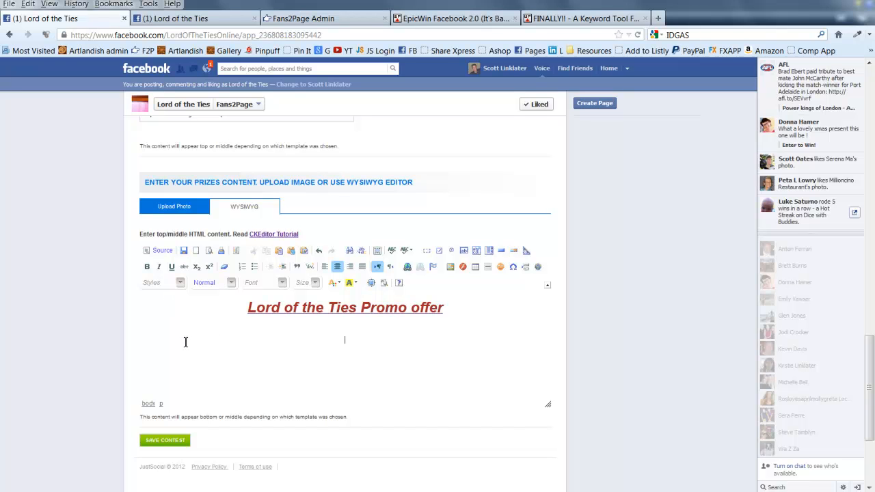
# Paste the YouTube iframe code on a new last line in the Source view
pyautogui.click(162, 252)
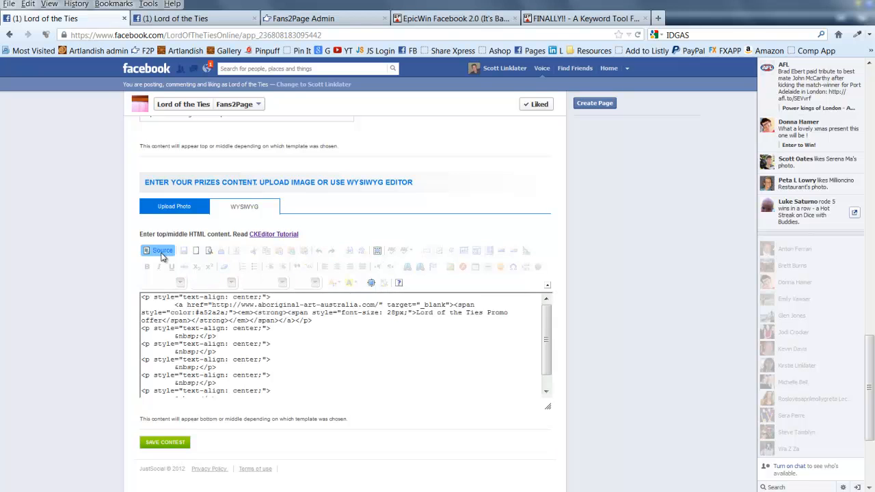
pyautogui.scroll(-5, 326, 384)
pyautogui.click(256, 332)
pyautogui.press('Return')
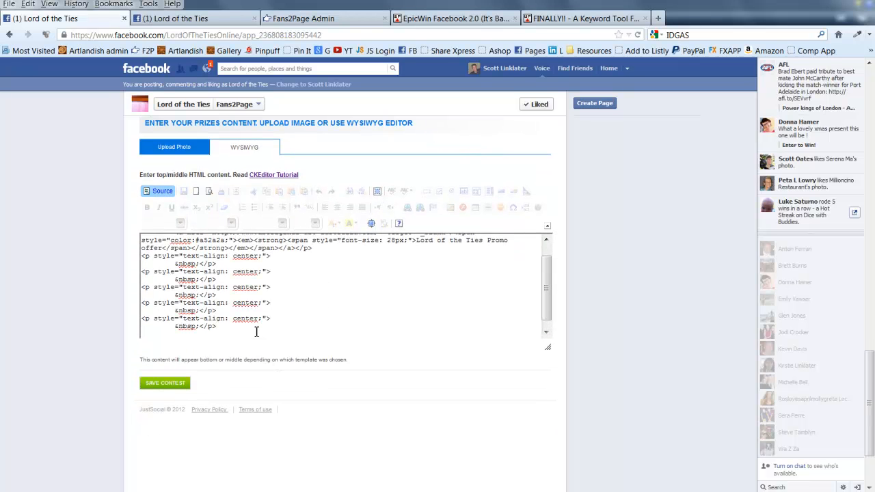
pyautogui.hotkey('ctrl', 'v')
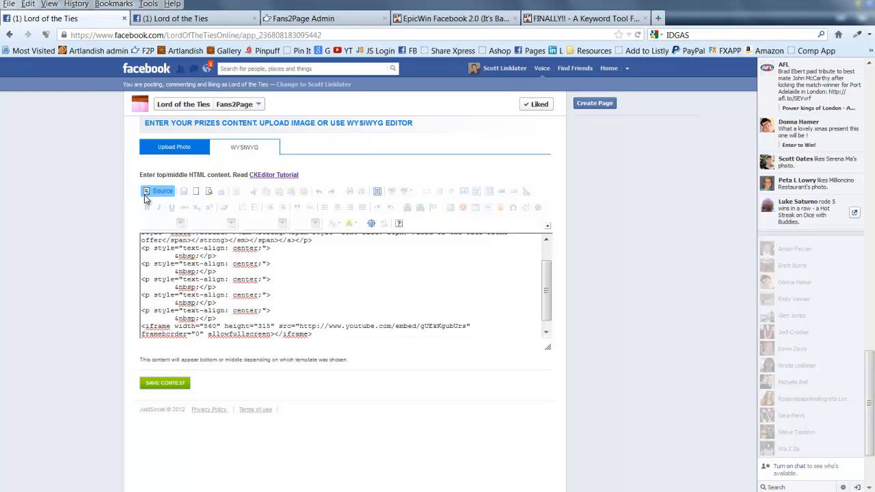
pyautogui.click(161, 192)
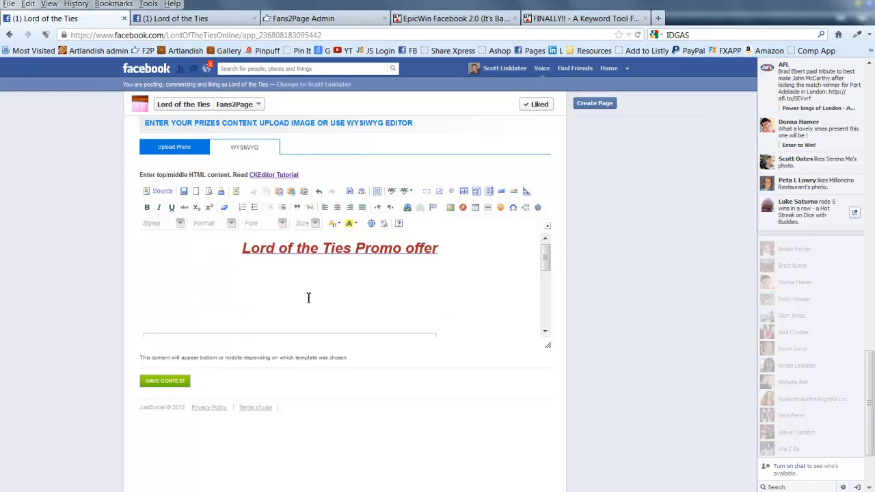
# Centre the embedded video, add a blank line below it, and start inserting an image
pyautogui.scroll(-5, 307, 297)
pyautogui.scroll(2, 306, 298)
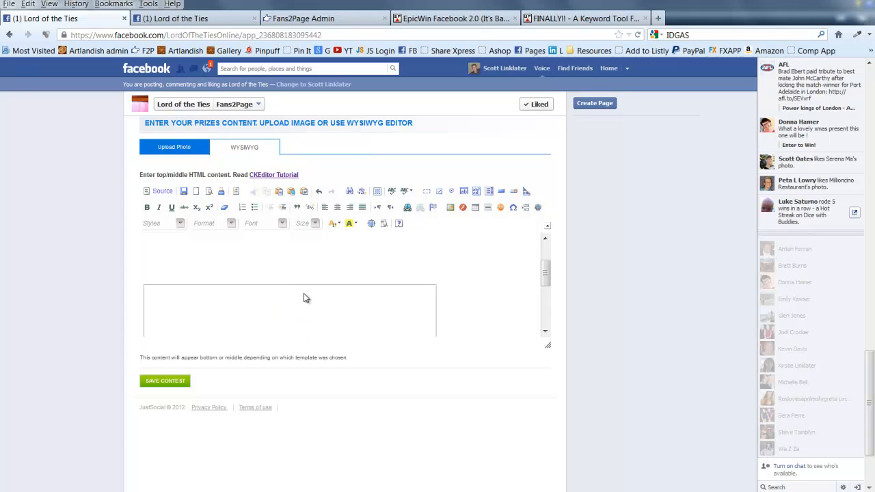
pyautogui.scroll(2, 305, 298)
pyautogui.scroll(-3, 304, 296)
pyautogui.click(231, 299)
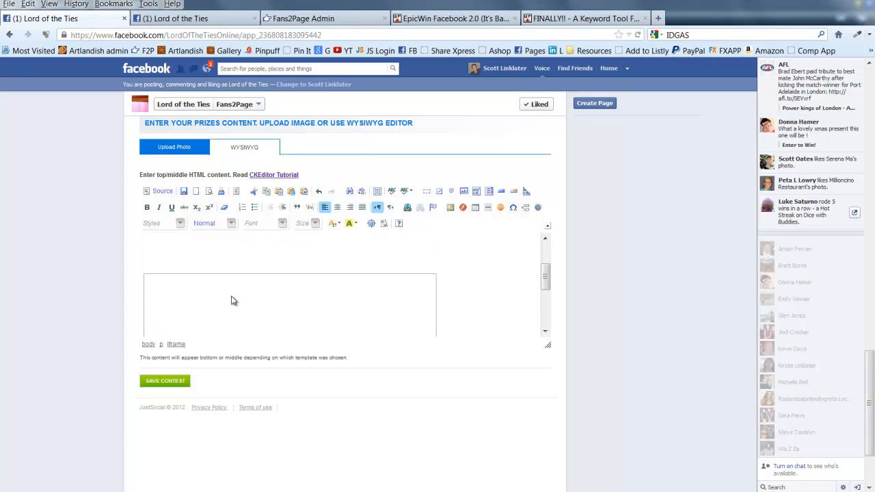
pyautogui.click(337, 207)
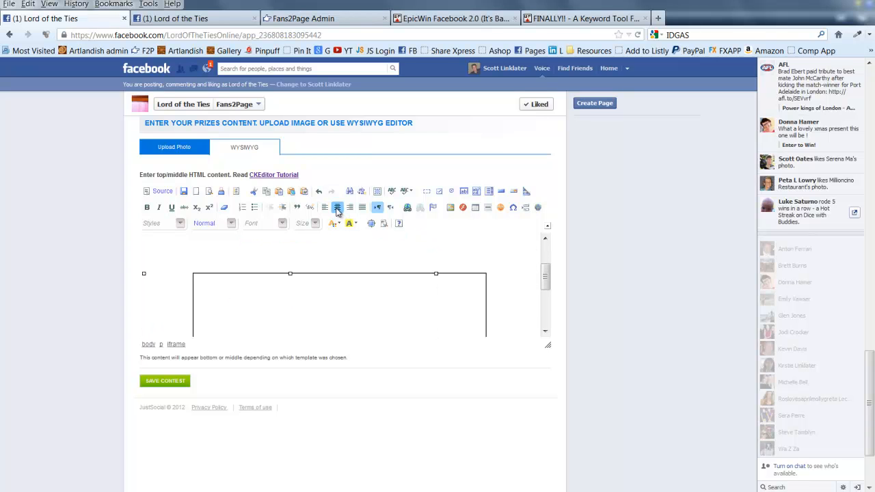
pyautogui.scroll(-5, 322, 238)
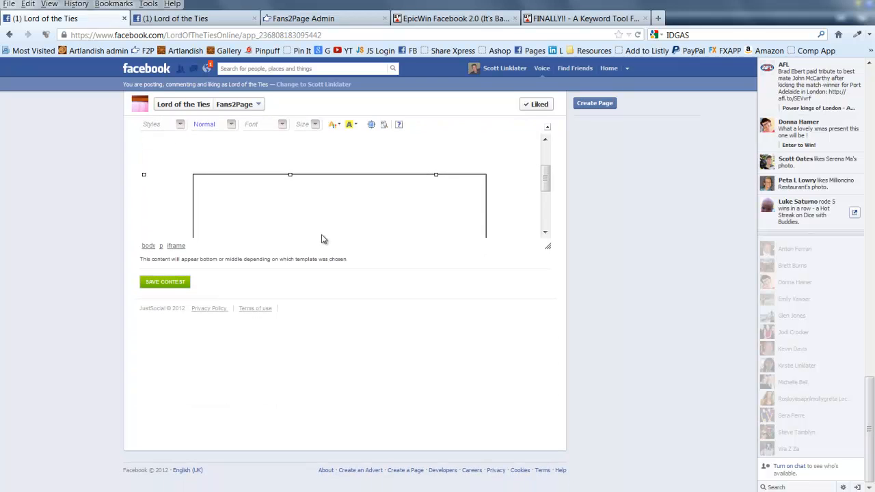
pyautogui.scroll(3, 512, 248)
pyautogui.click(504, 330)
pyautogui.press('Return')
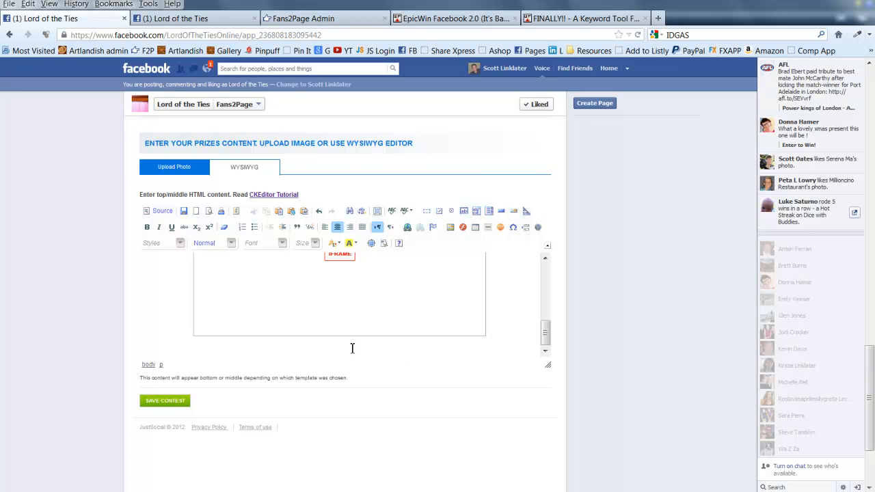
pyautogui.click(450, 229)
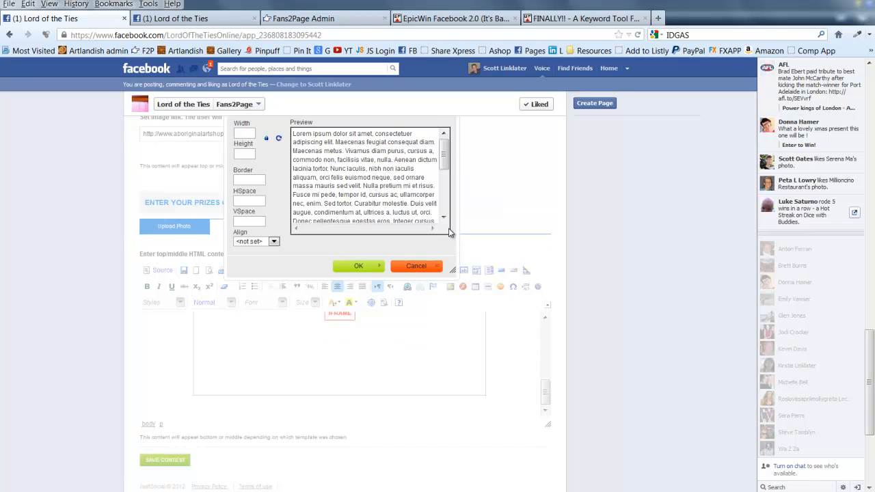
pyautogui.scroll(5, 438, 235)
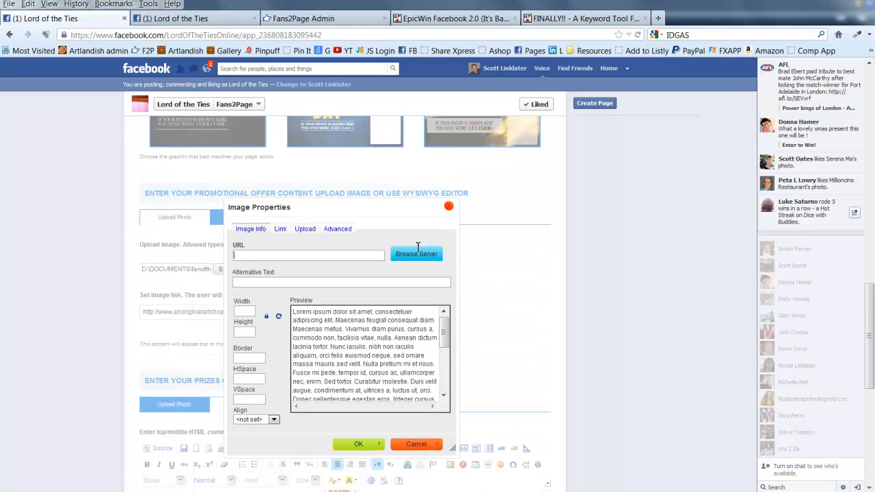
pyautogui.click(302, 230)
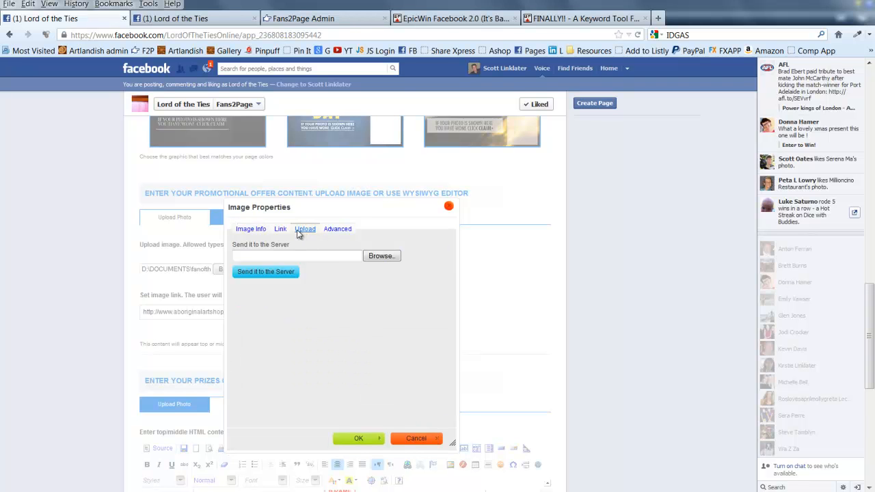
pyautogui.click(381, 257)
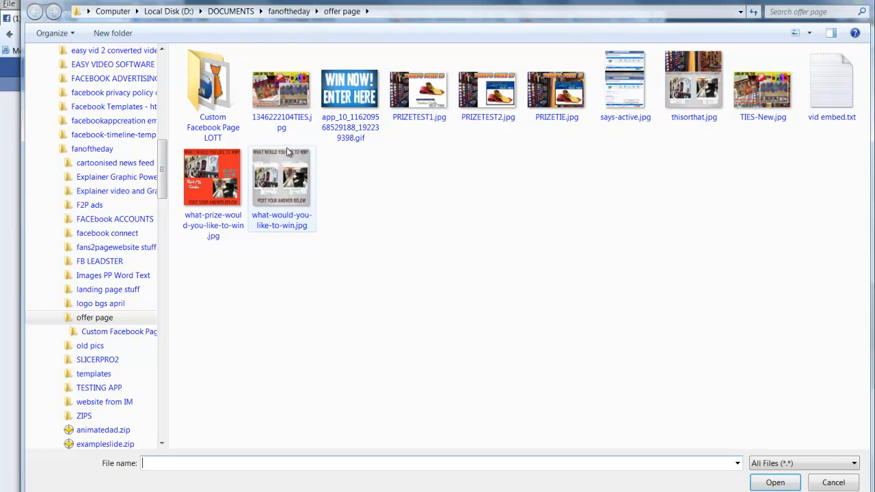
pyautogui.doubleClick(279, 96)
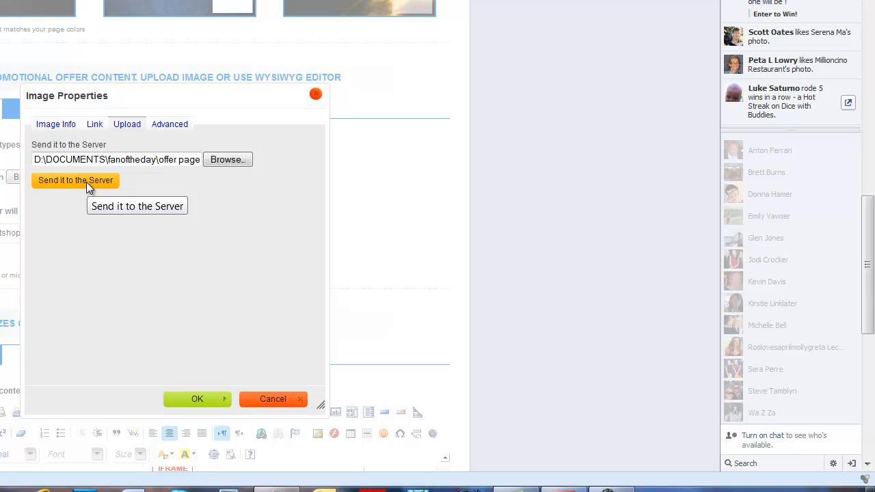
# Send the tie image to the server with alt text 'Promotional offer for lord of the ties', alignment unset
pyautogui.click(86, 182)
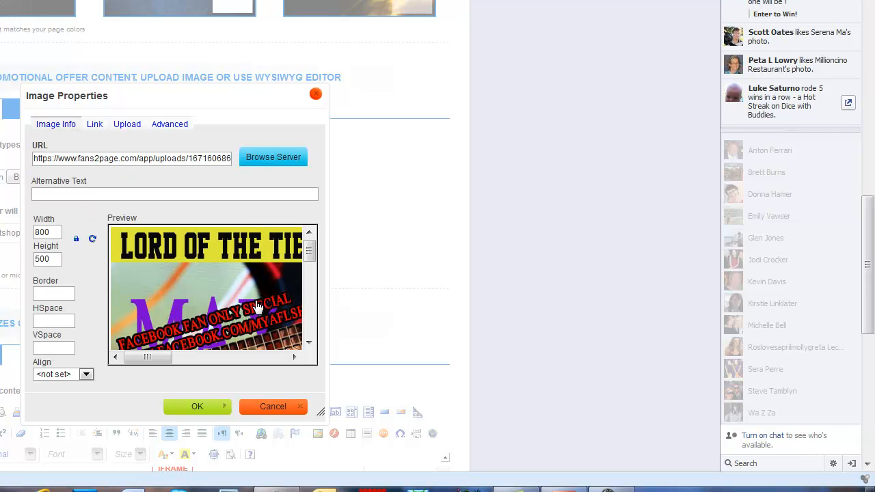
pyautogui.click(126, 197)
pyautogui.write('PO')
pyautogui.write('romotional ')
pyautogui.write('offe')
pyautogui.write('r for ')
pyautogui.write('lo')
pyautogui.write('rd of th')
pyautogui.write('e ties')
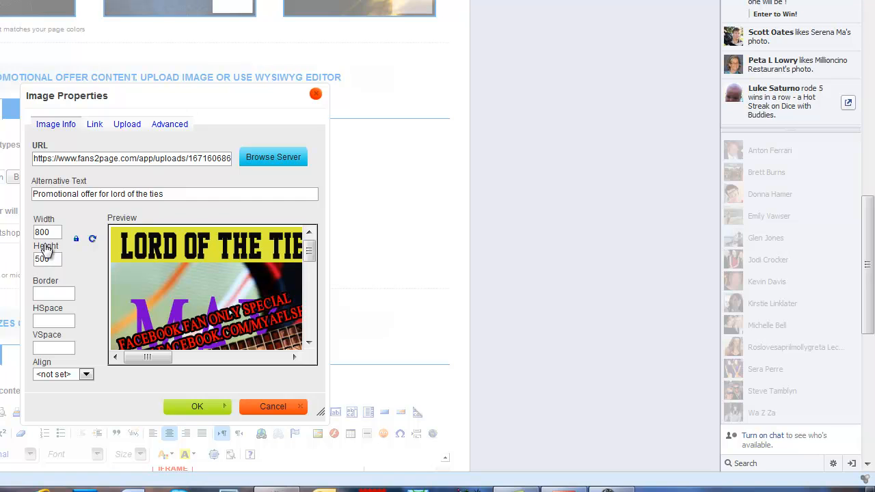
pyautogui.click(87, 376)
pyautogui.click(86, 377)
pyautogui.click(205, 408)
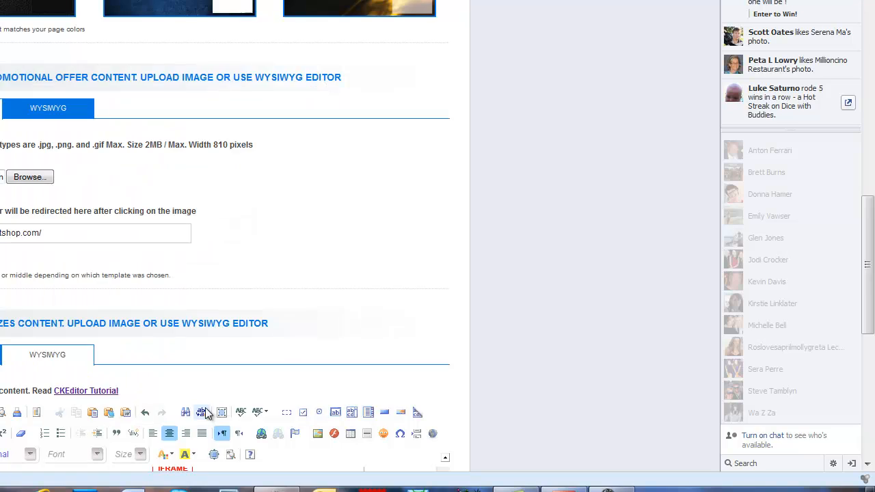
pyautogui.scroll(-4, 201, 403)
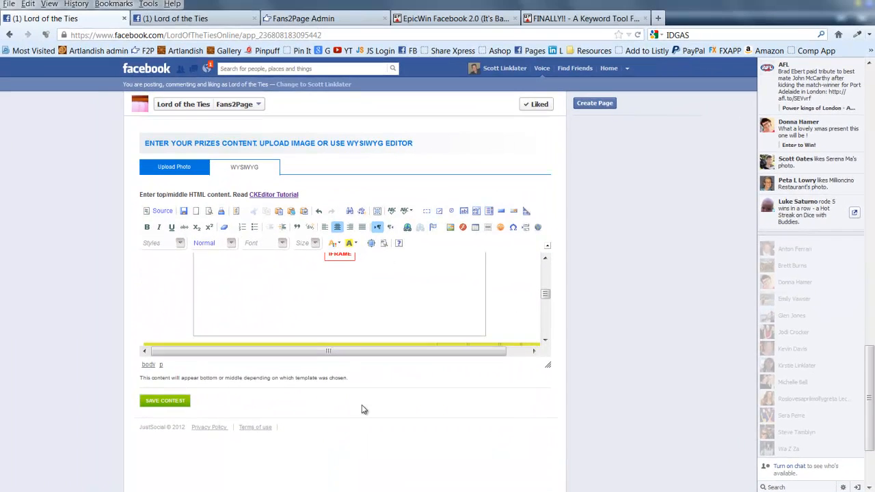
pyautogui.scroll(-8, 295, 299)
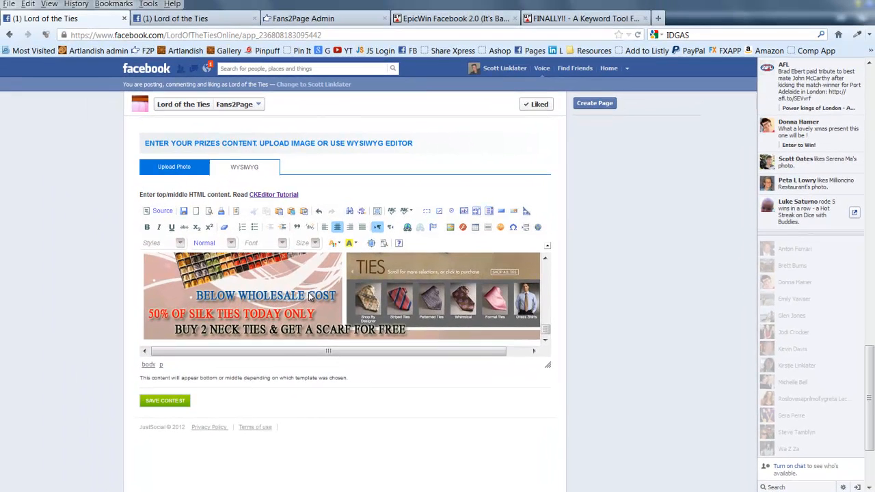
pyautogui.scroll(3, 197, 195)
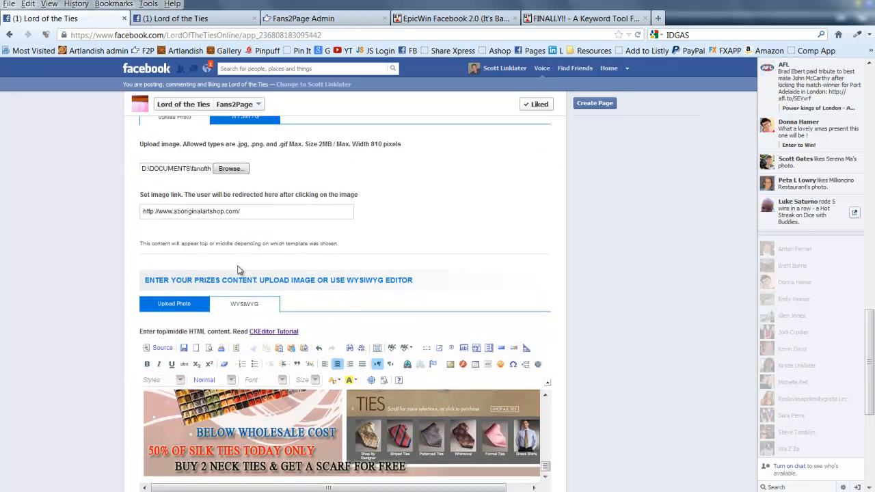
pyautogui.scroll(-6, 237, 284)
# Save the Lord of the Ties contest with the SAVE CONTEST button
pyautogui.click(159, 284)
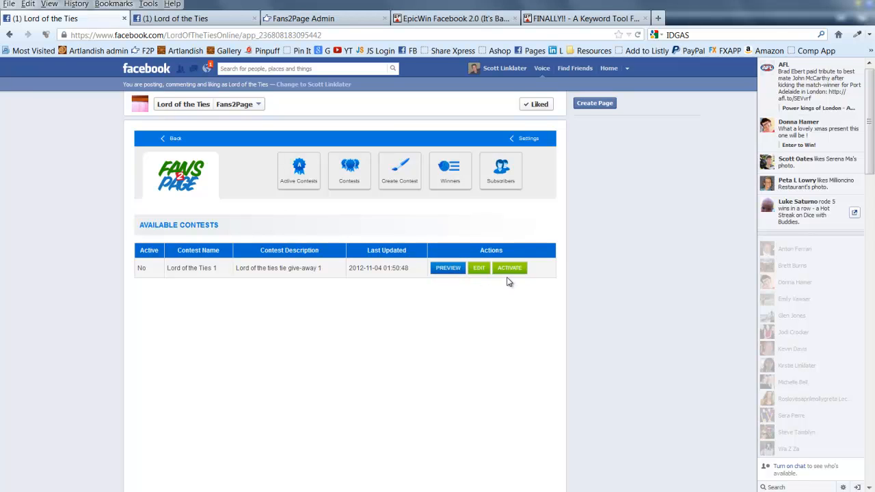
# Preview the Lord of the Ties contest and scroll through its prize content
pyautogui.click(447, 272)
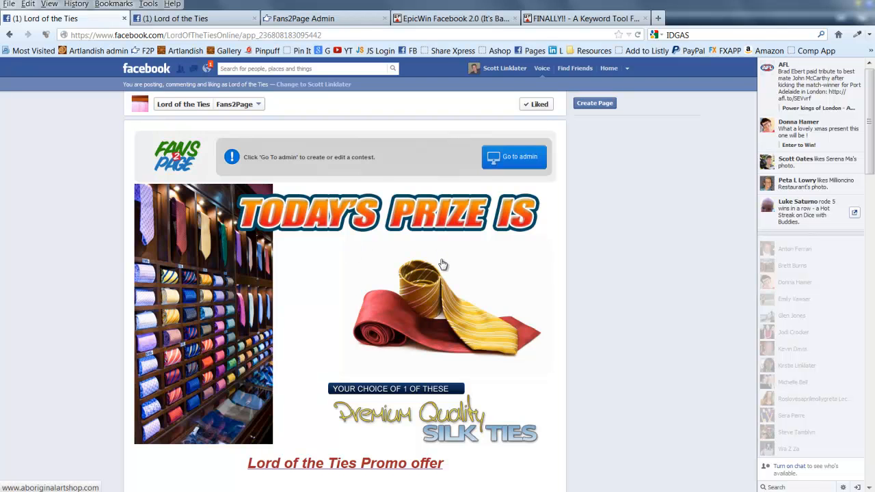
pyautogui.scroll(-4, 443, 265)
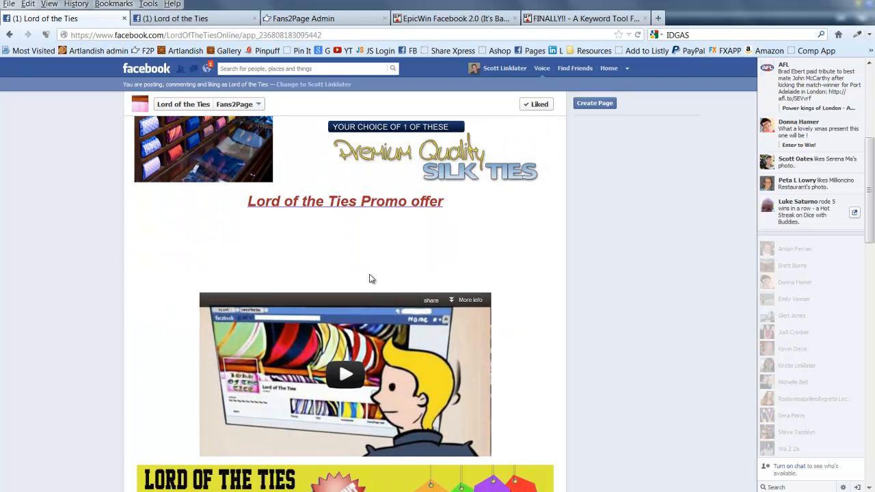
pyautogui.scroll(-5, 369, 279)
pyautogui.scroll(6, 328, 277)
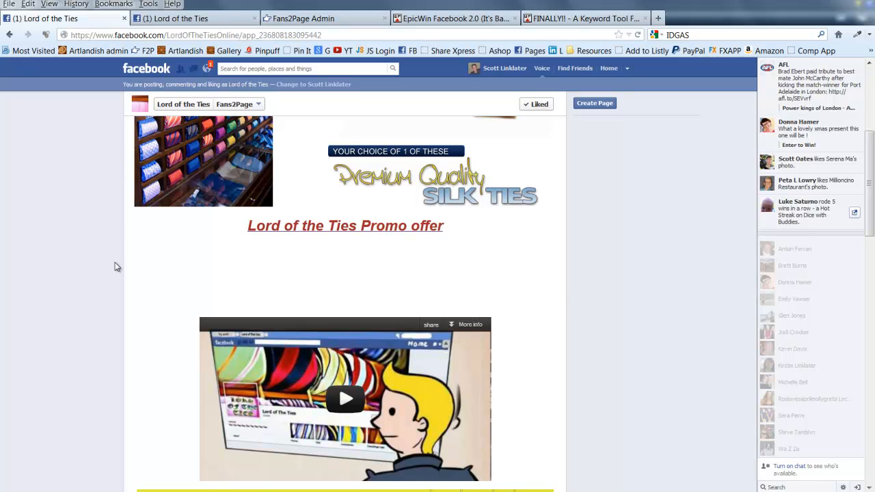
pyautogui.scroll(-4, 202, 284)
pyautogui.scroll(1, 203, 283)
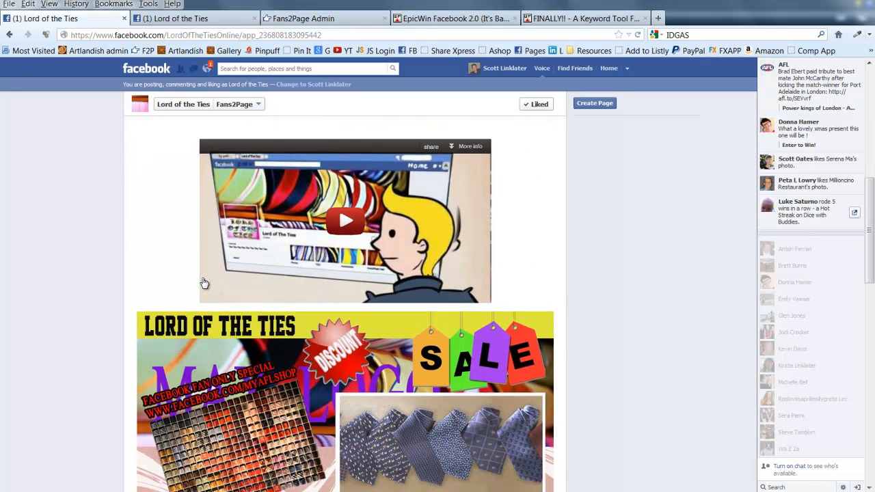
pyautogui.scroll(-5, 204, 283)
pyautogui.scroll(7, 324, 331)
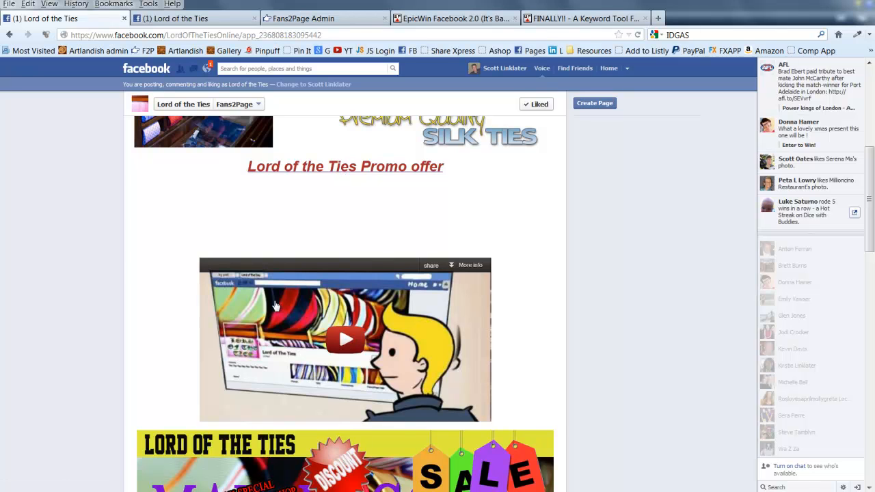
pyautogui.scroll(6, 315, 334)
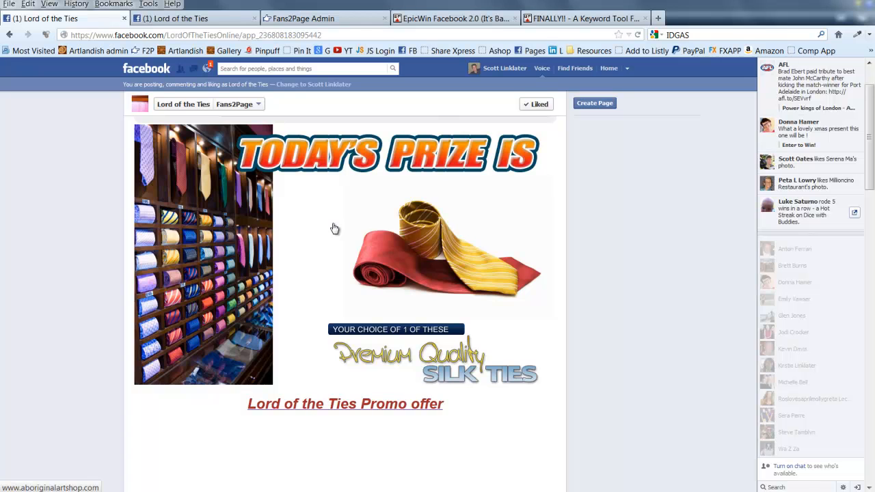
pyautogui.scroll(-12, 334, 229)
pyautogui.scroll(4, 342, 290)
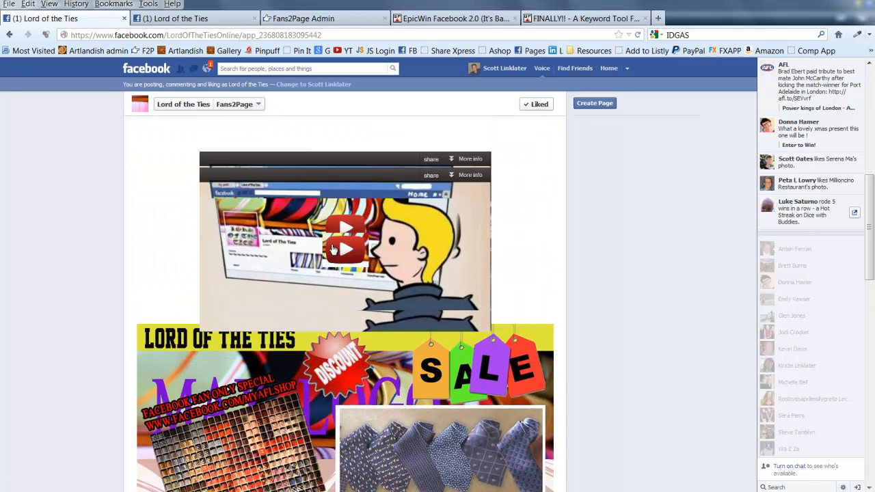
# Play and pause the embedded YouTube video, then review the rest of the page
pyautogui.click(342, 290)
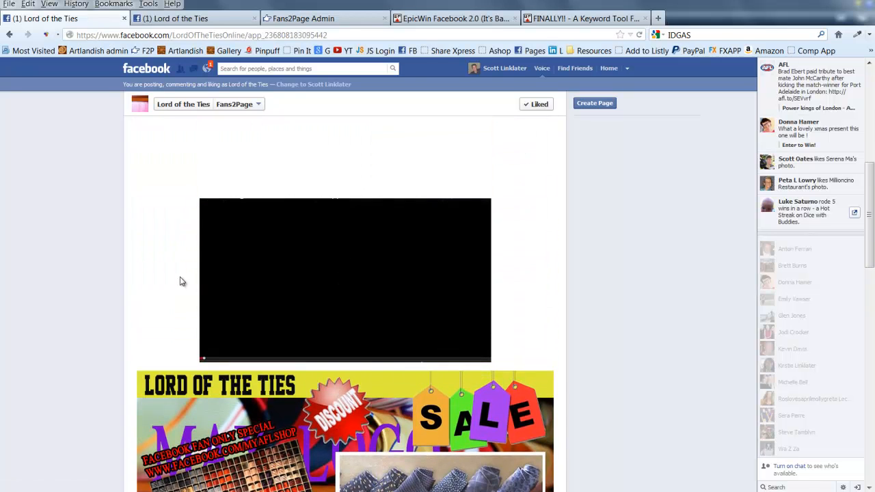
pyautogui.click(213, 356)
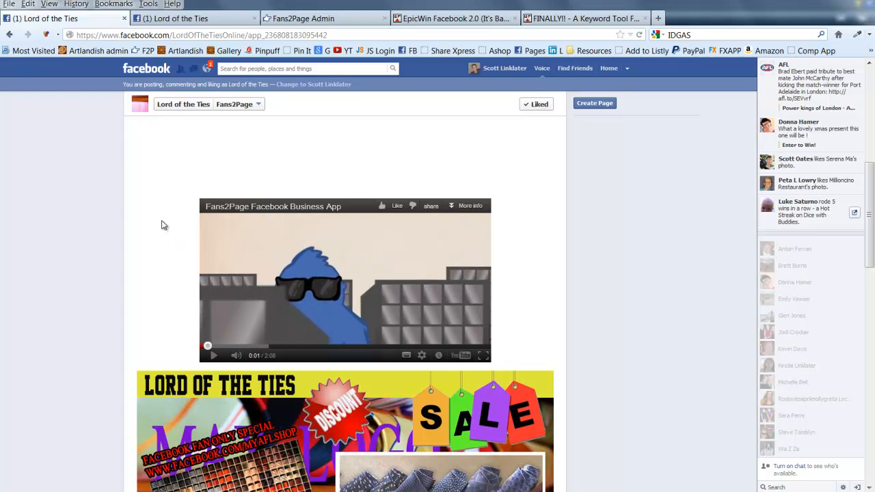
pyautogui.scroll(-5, 205, 230)
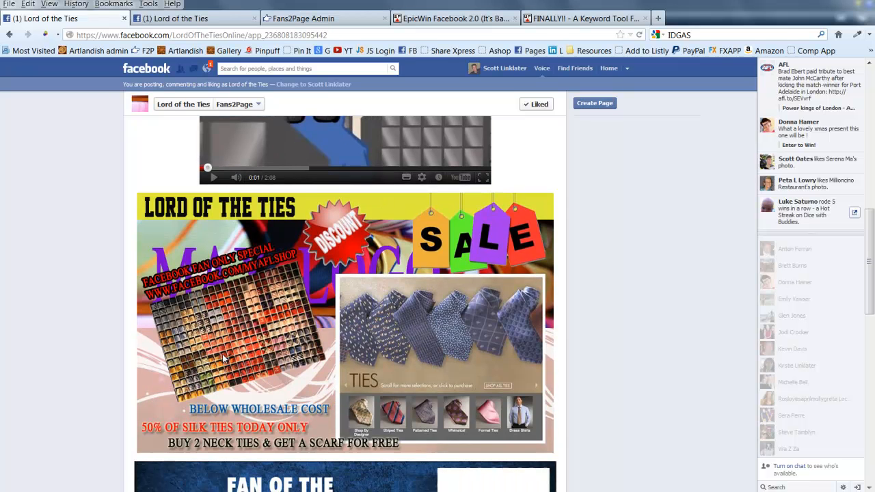
pyautogui.scroll(-8, 226, 360)
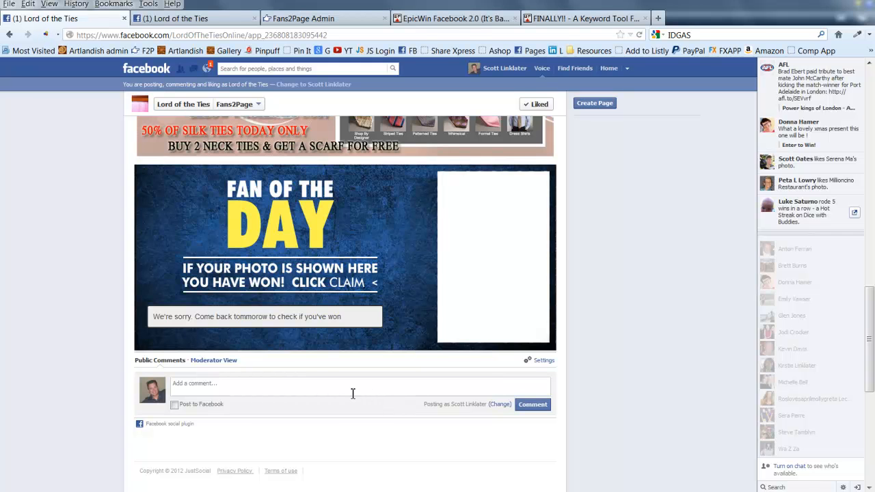
pyautogui.scroll(10, 325, 383)
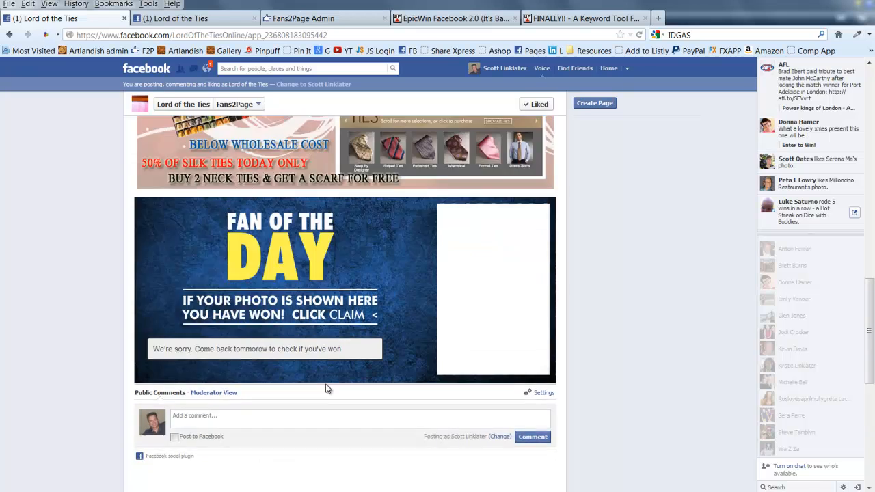
pyautogui.scroll(11, 328, 381)
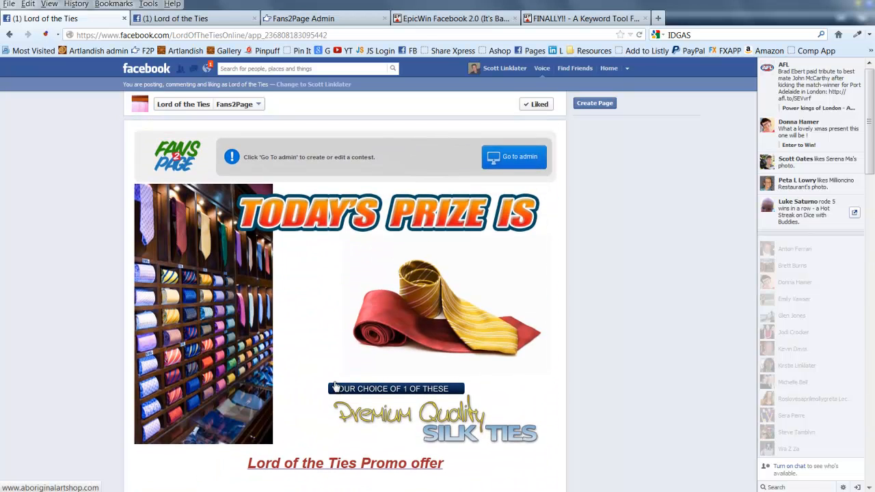
pyautogui.scroll(-8, 328, 380)
pyautogui.scroll(-20, 328, 383)
pyautogui.scroll(20, 325, 391)
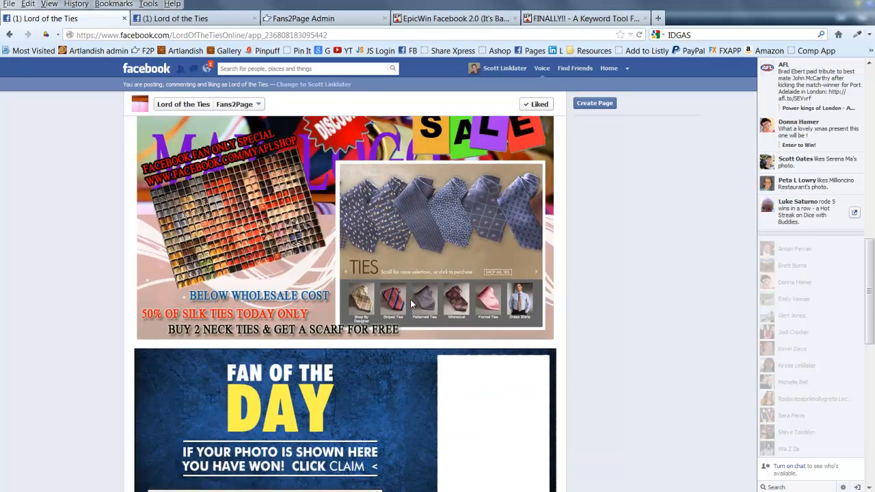
# Return to admin, list the contests, then show the Subscribers list
pyautogui.click(519, 163)
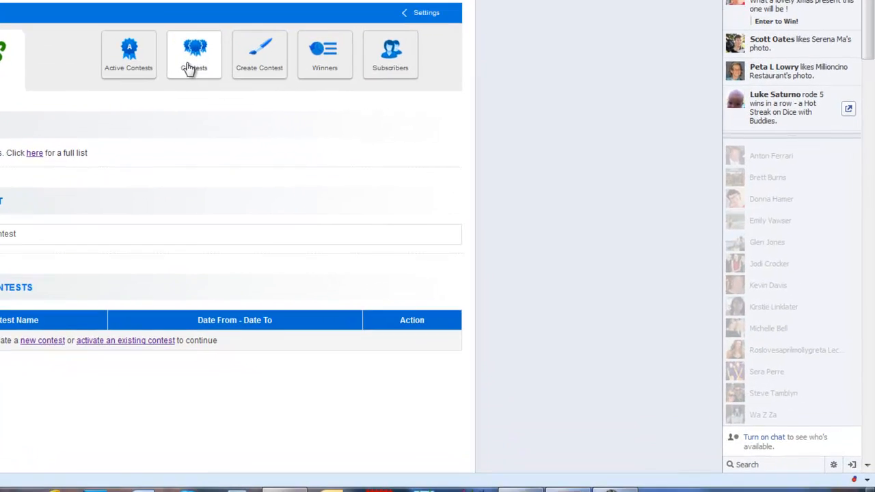
pyautogui.click(179, 61)
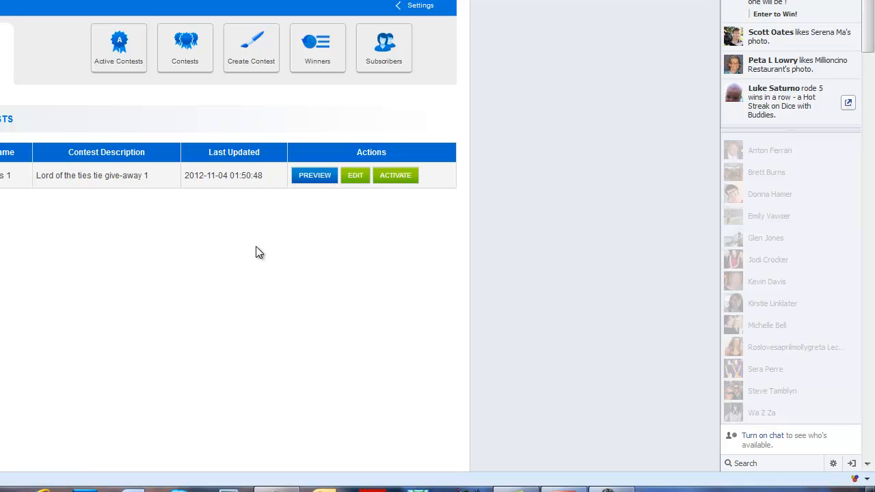
pyautogui.click(375, 63)
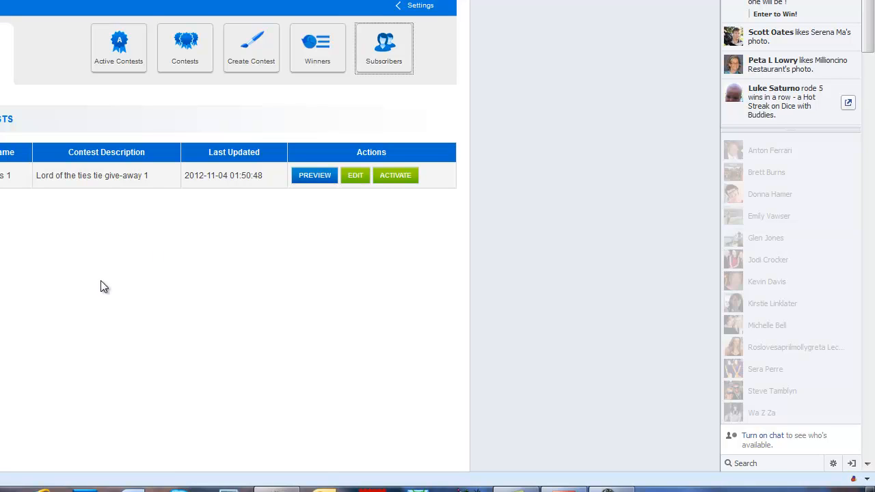
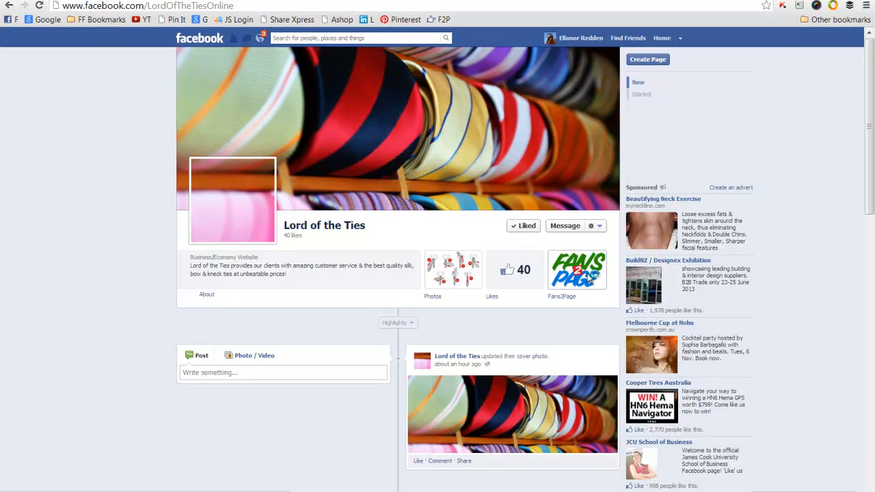
# Open the Fans2Page contest tab on the Lord of the Ties page and sign up for the contest
pyautogui.click(576, 265)
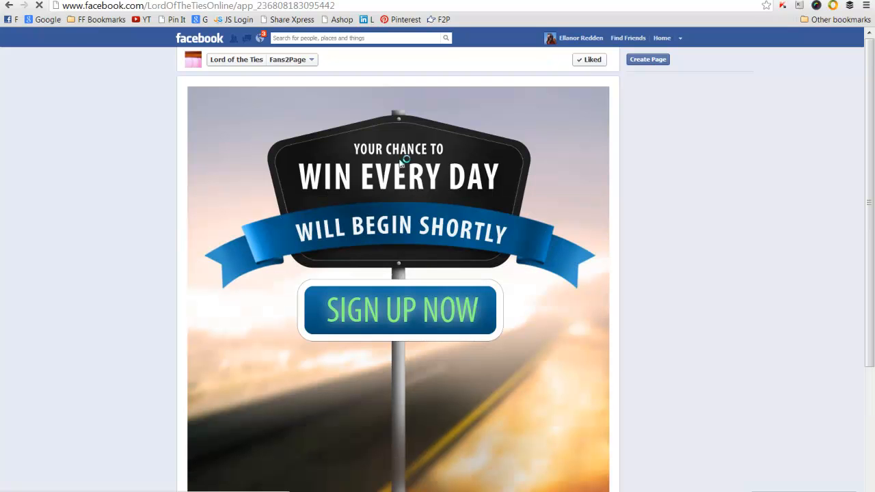
pyautogui.scroll(-3, 470, 294)
pyautogui.scroll(2, 469, 298)
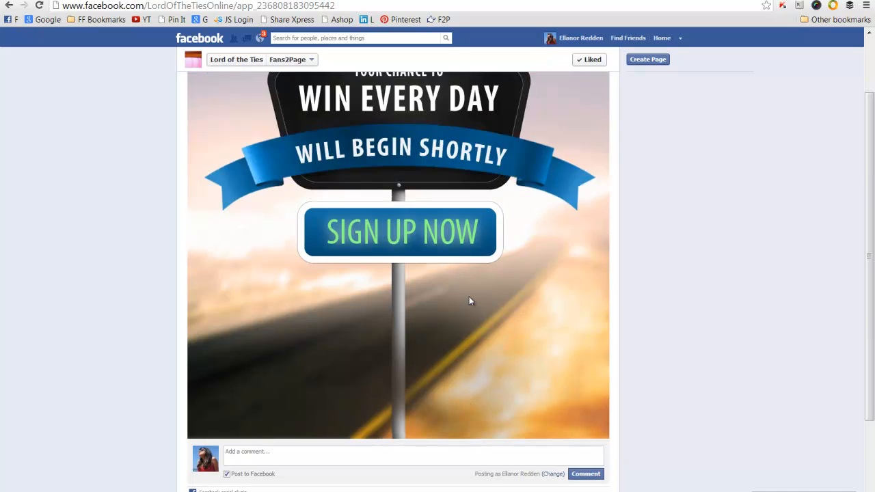
pyautogui.scroll(1, 469, 301)
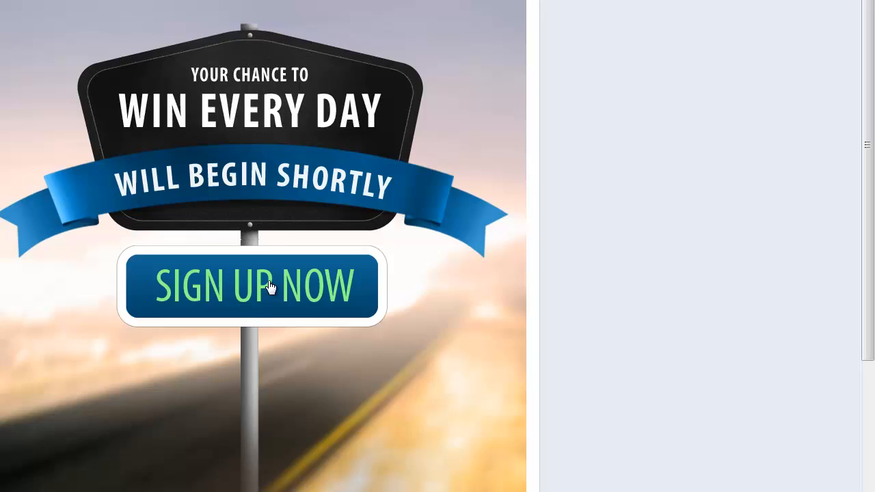
pyautogui.click(271, 287)
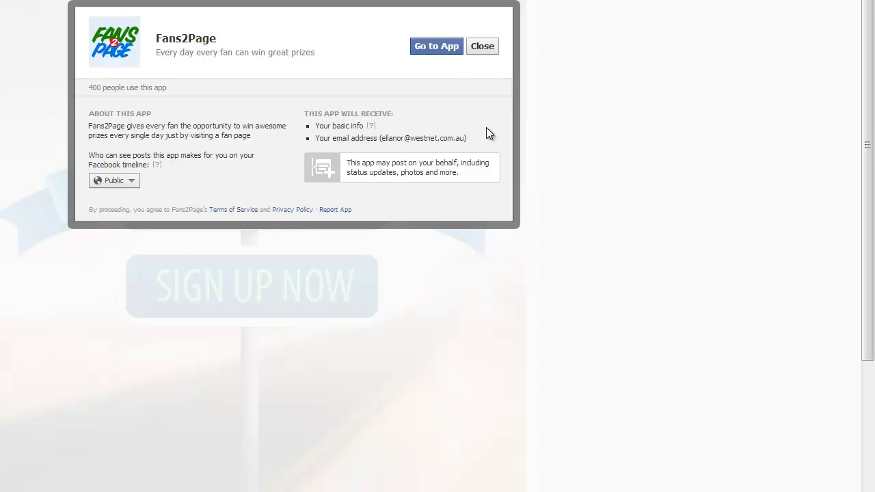
# Allow the Fans2Page app and review the sign-up confirmation
pyautogui.click(438, 47)
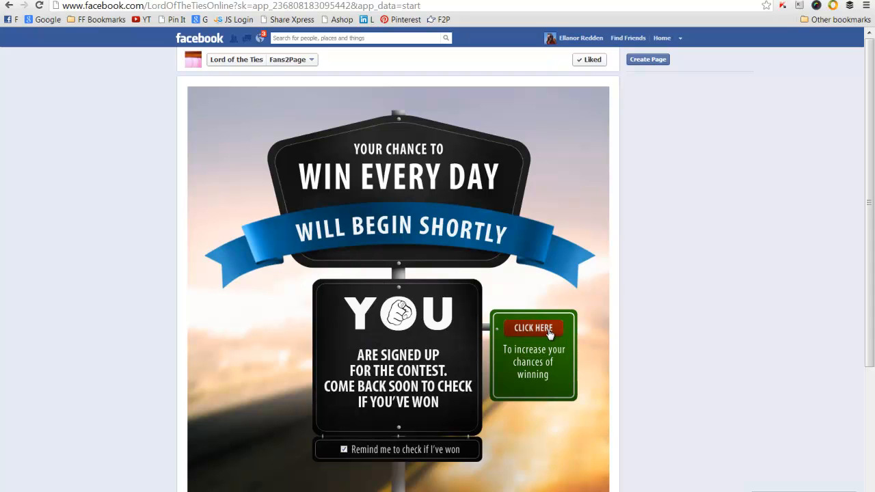
pyautogui.scroll(-4, 539, 408)
pyautogui.scroll(4, 539, 408)
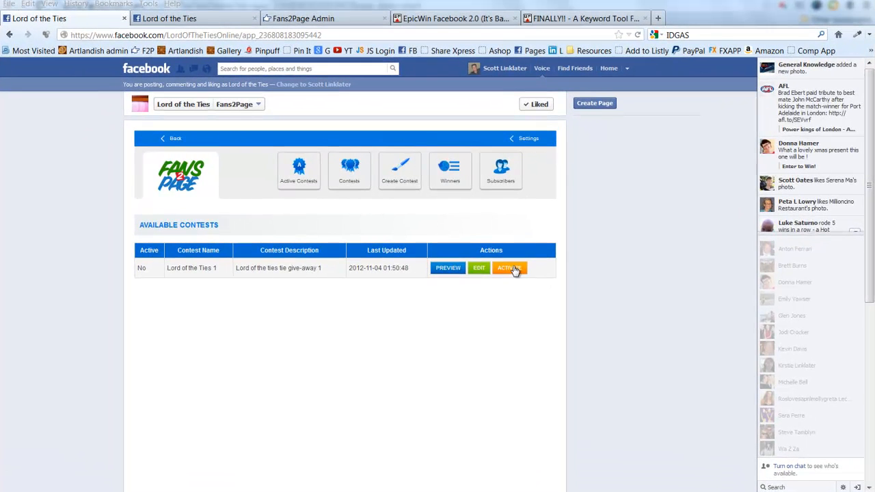
pyautogui.click(508, 258)
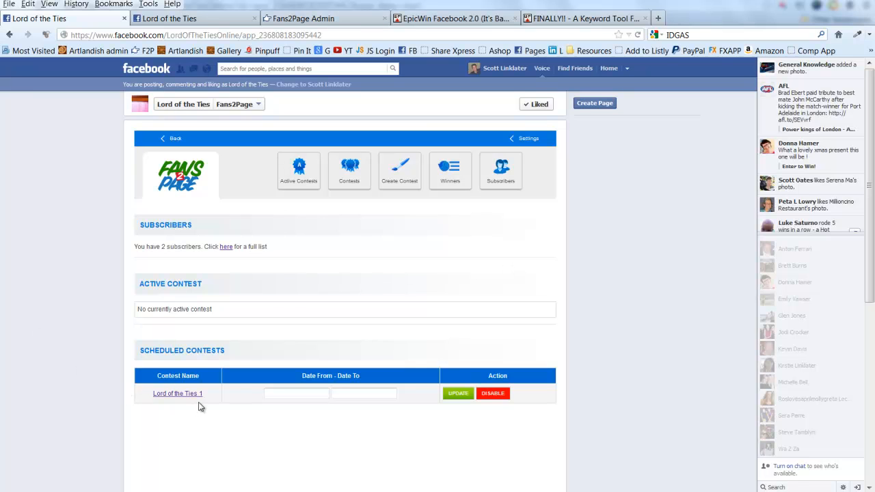
pyautogui.click(304, 394)
pyautogui.scroll(-3, 303, 399)
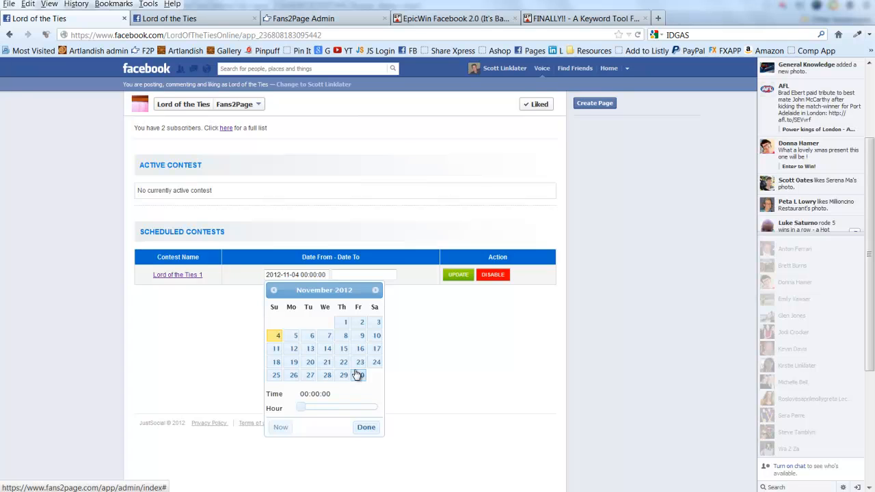
pyautogui.click(281, 427)
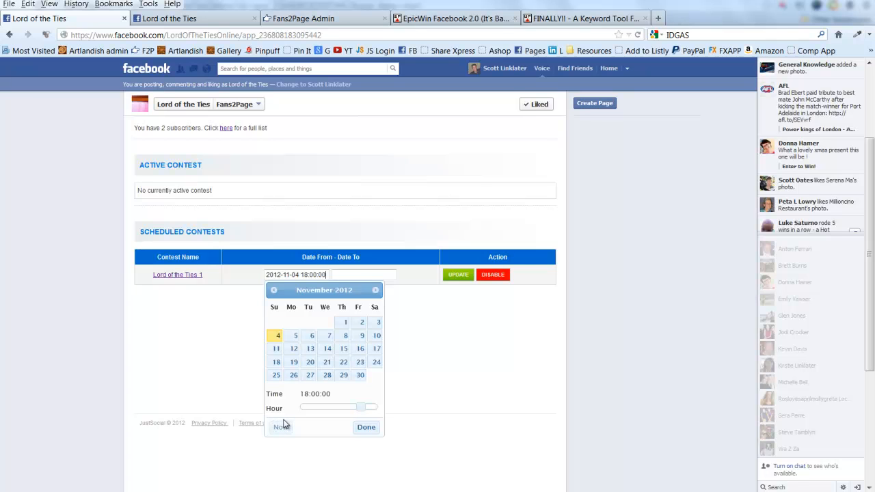
pyautogui.click(372, 429)
# Set the contest end date to 6 September 2013 and save the schedule
pyautogui.click(382, 274)
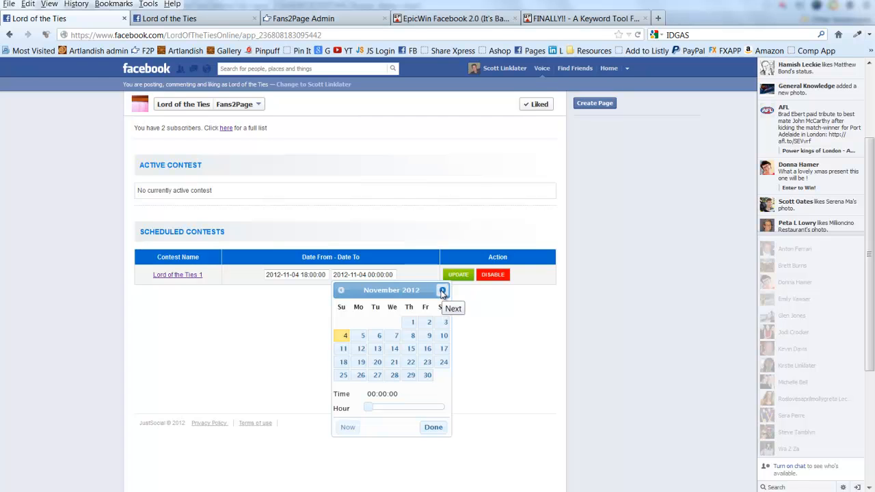
pyautogui.click(442, 290)
pyautogui.click(442, 290)
pyautogui.click(442, 291)
pyautogui.click(442, 291)
pyautogui.click(442, 290)
pyautogui.click(442, 291)
pyautogui.click(442, 291)
pyautogui.click(442, 291)
pyautogui.click(442, 291)
pyautogui.click(442, 290)
pyautogui.click(426, 323)
pyautogui.click(436, 428)
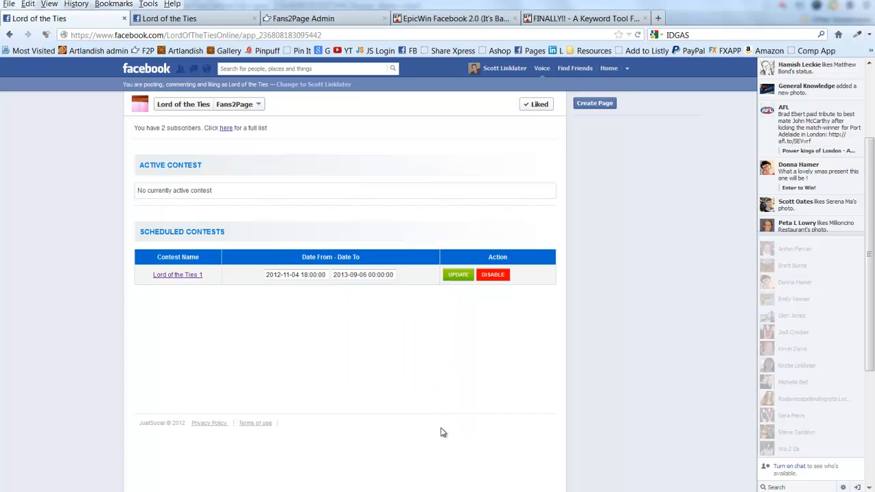
pyautogui.click(460, 276)
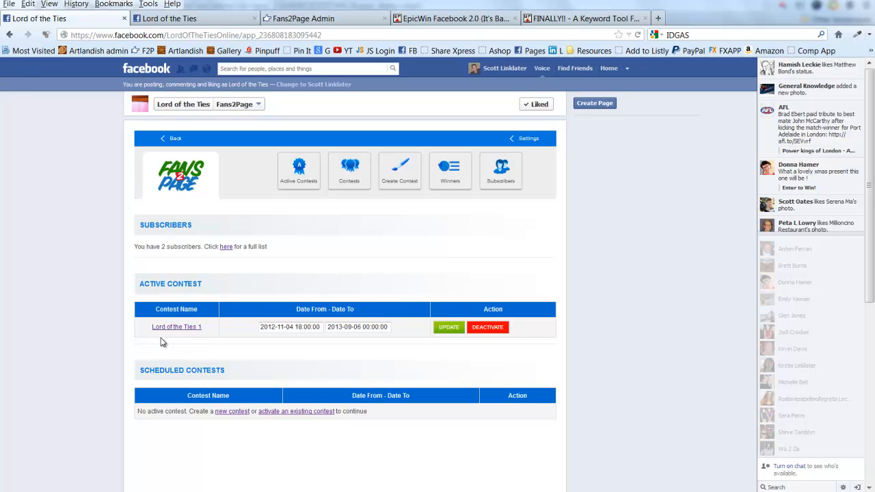
# Check the Fans2Page settings time zone list, keeping Australia/Sydney selected
pyautogui.click(527, 140)
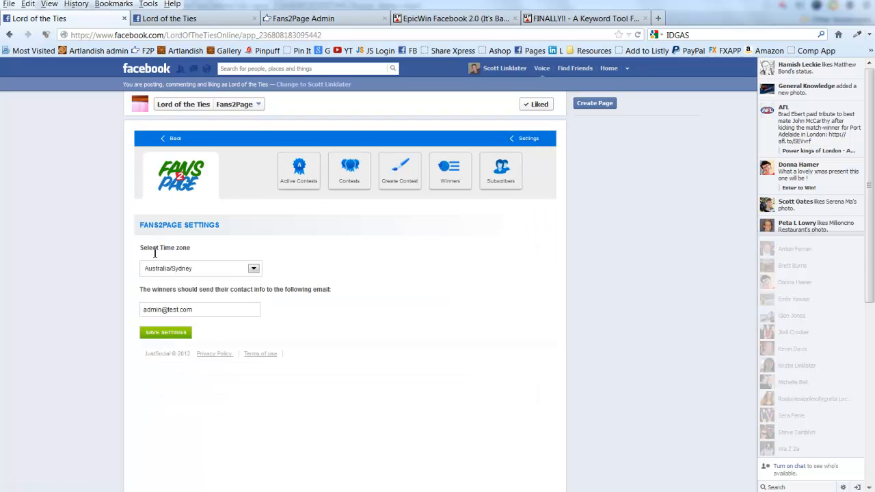
pyautogui.click(253, 269)
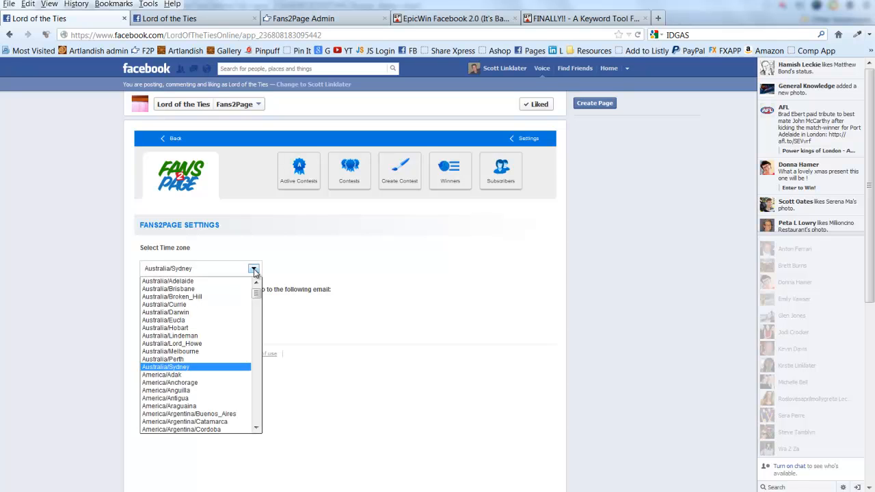
pyautogui.scroll(-5, 253, 386)
pyautogui.scroll(5, 253, 383)
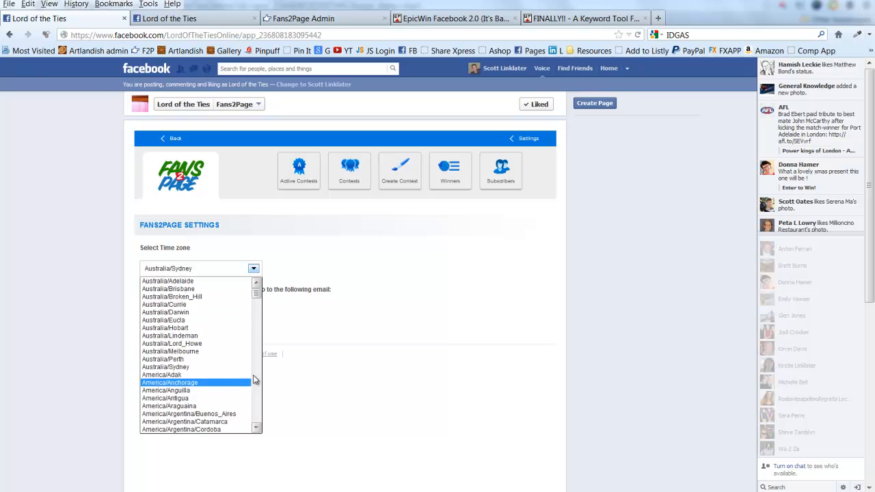
pyautogui.click(254, 270)
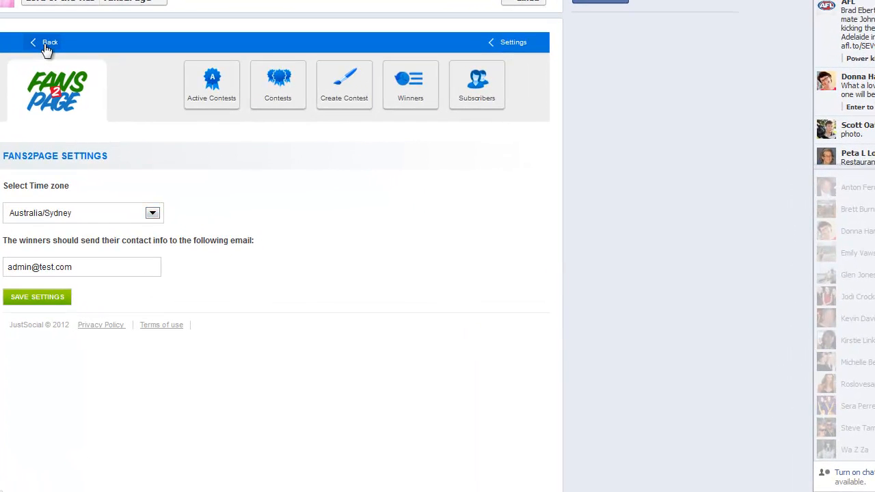
# Go back to the fan-facing contest and scroll down to Today's Prize and Fan of the Day
pyautogui.click(46, 48)
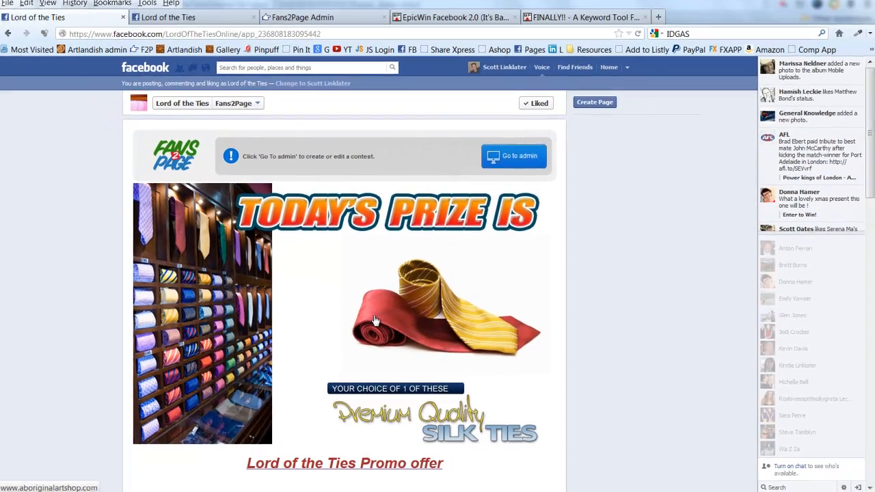
pyautogui.scroll(-10, 332, 295)
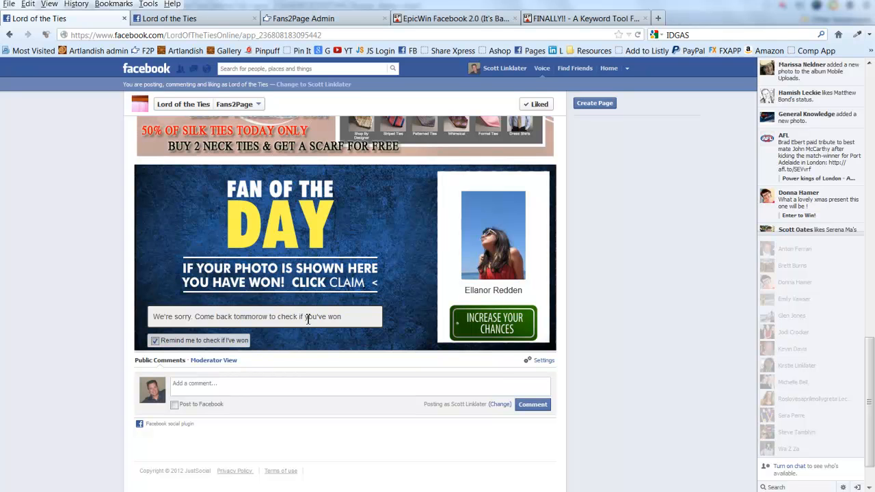
pyautogui.scroll(5, 260, 244)
pyautogui.scroll(5, 260, 244)
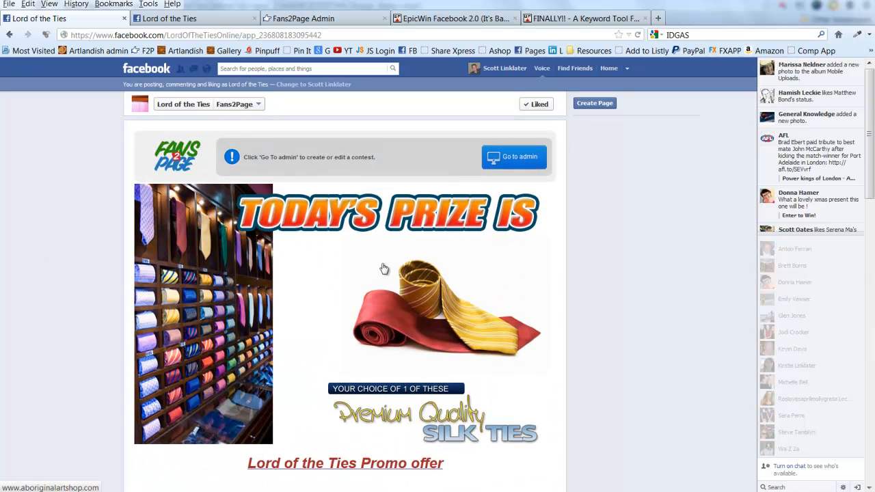
pyautogui.scroll(-8, 382, 268)
pyautogui.scroll(-4, 375, 266)
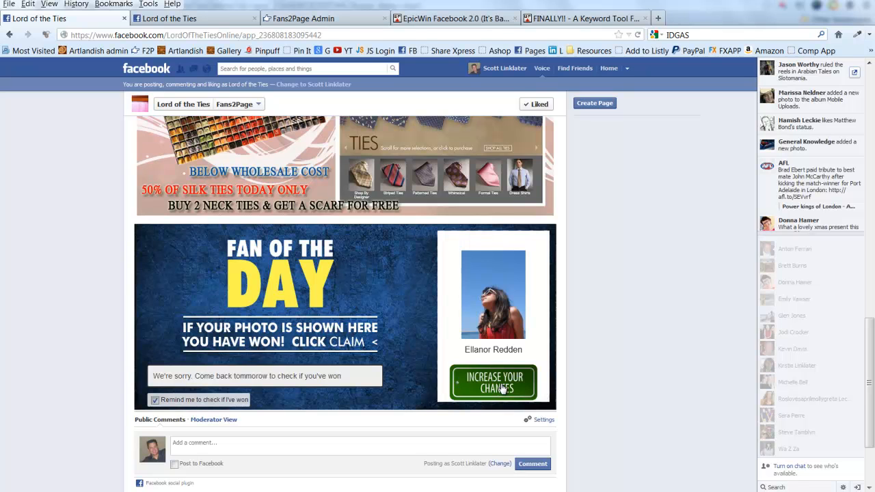
# Switch to the other Lord of the Ties page and start a plain status update
pyautogui.click(192, 18)
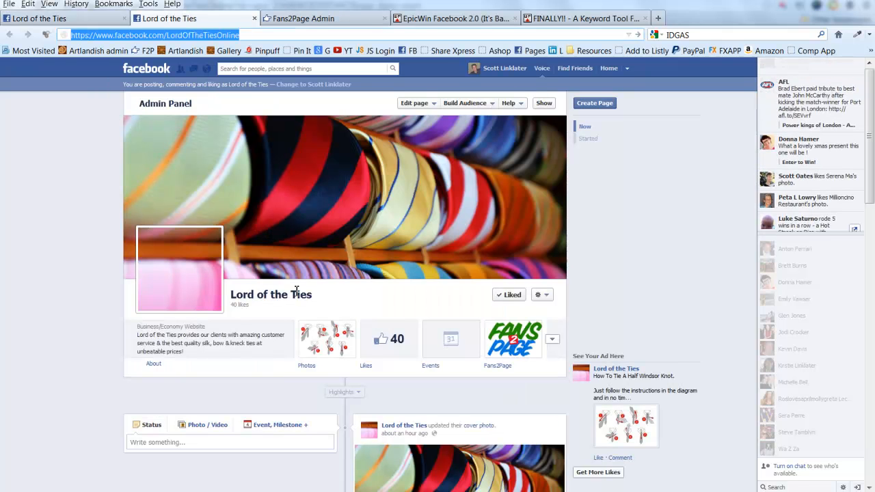
pyautogui.scroll(-3, 297, 298)
pyautogui.scroll(-2, 363, 301)
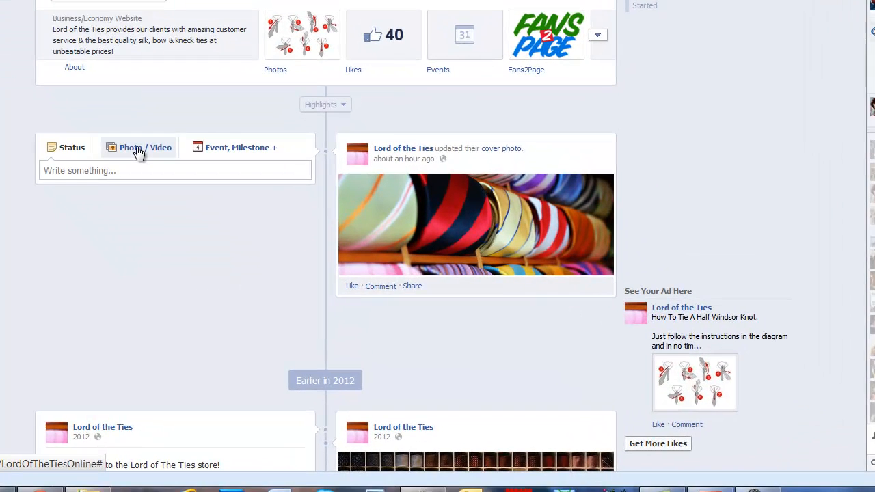
pyautogui.click(148, 176)
pyautogui.click(69, 152)
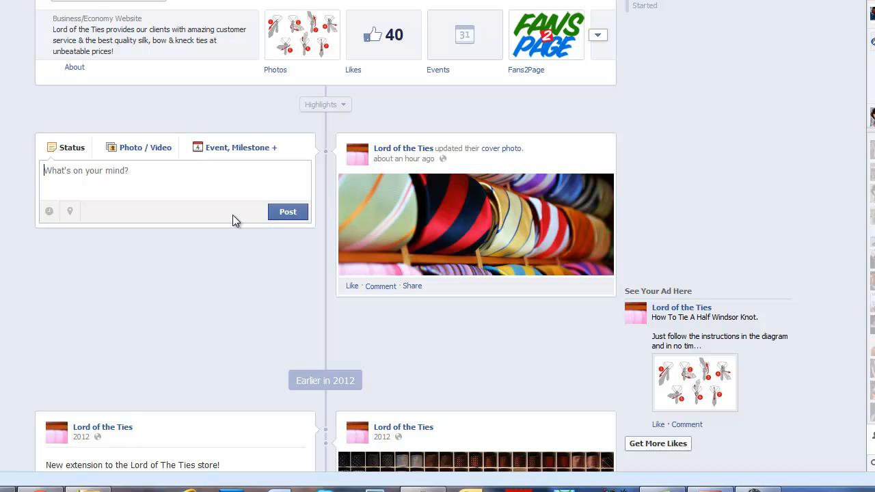
# Write 'What prize would you like to WIN if you are selected as fan of the day? Let us know by posting in this thread!'
pyautogui.write('What prize wo')
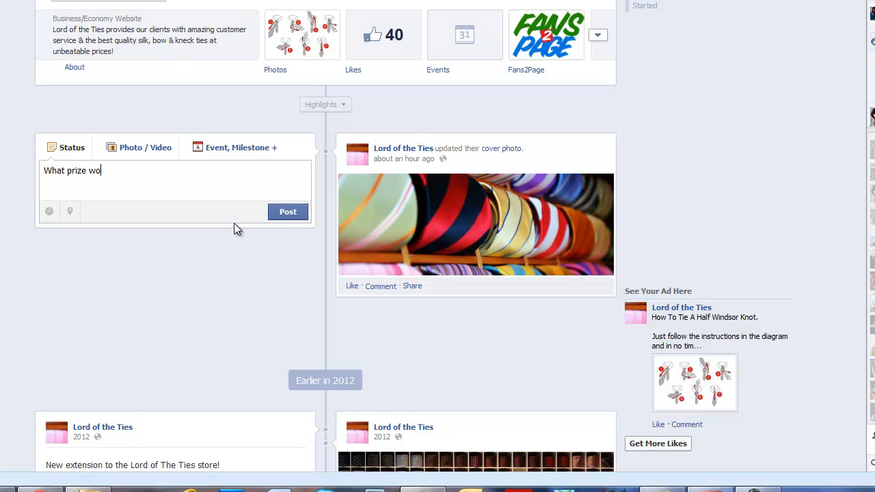
pyautogui.write('uld you like to WIN if you are se')
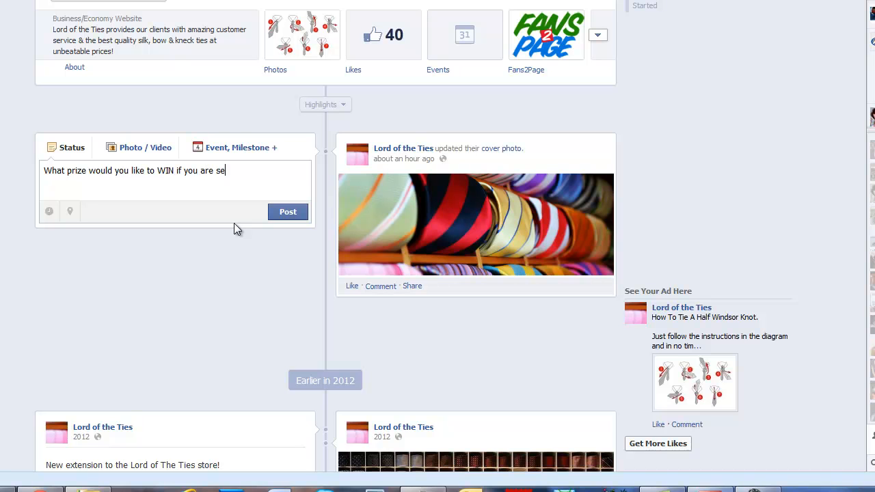
pyautogui.write('lected as fan of the day?')
pyautogui.press('Return')
pyautogui.press('Return')
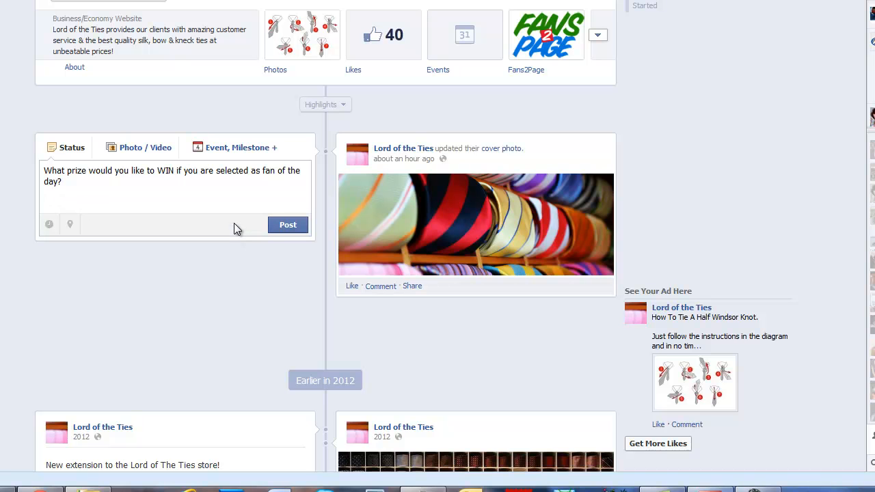
pyautogui.write('Let us know by posting in this thread')
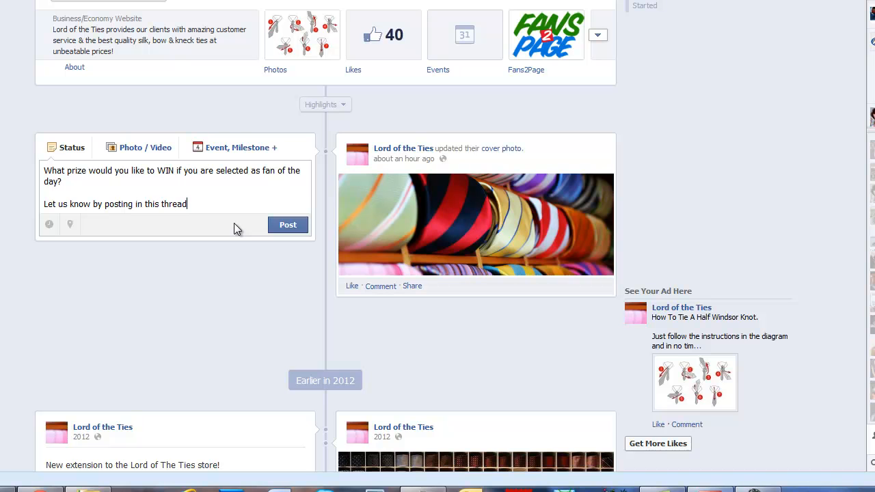
pyautogui.write('!')
# Add 'Click "Like" if you'd like to win one of these cool prizes!' as the opening paragraph
pyautogui.click(43, 172)
pyautogui.write('Click "')
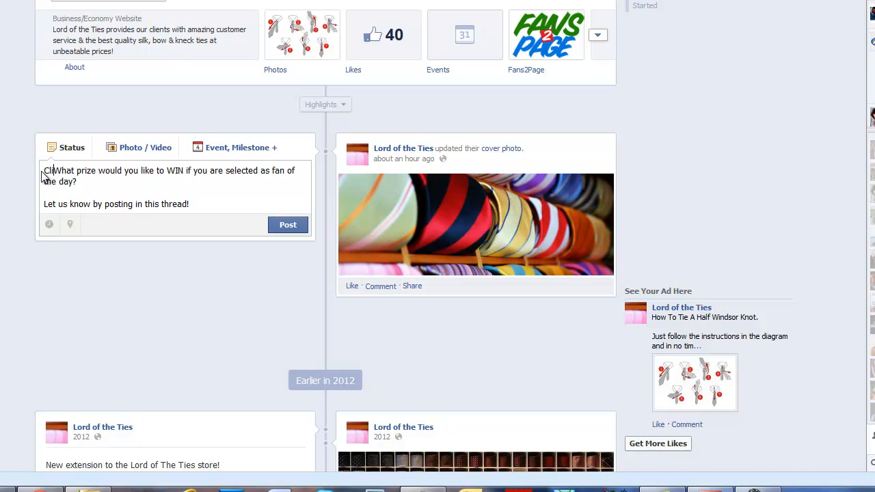
pyautogui.write('Like" if o')
pyautogui.write("ou'd like to win o")
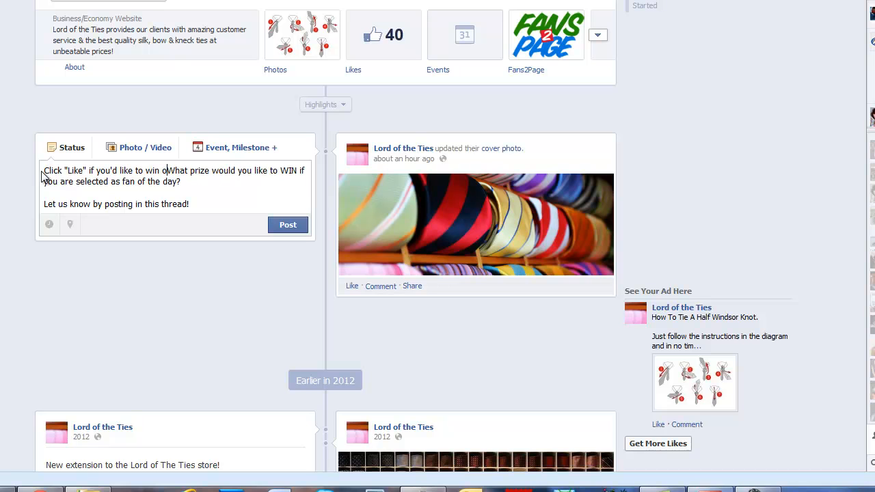
pyautogui.write('ne of the')
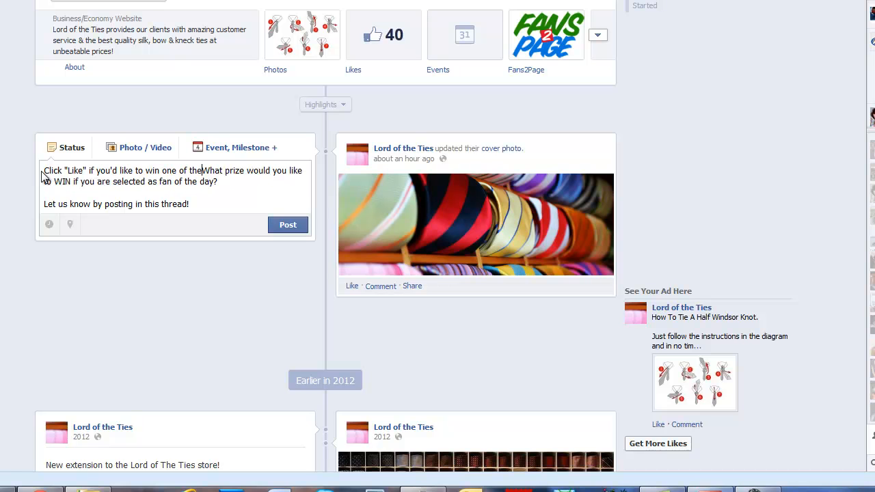
pyautogui.write('se cool ')
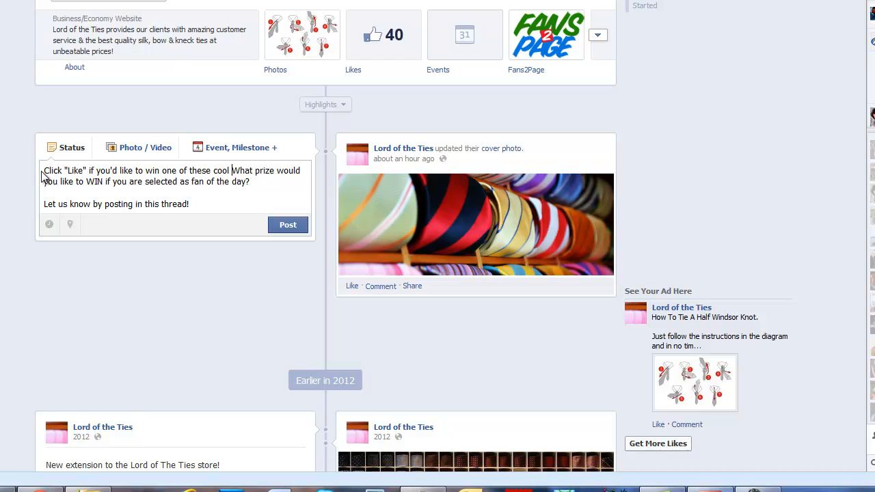
pyautogui.write('prizes!')
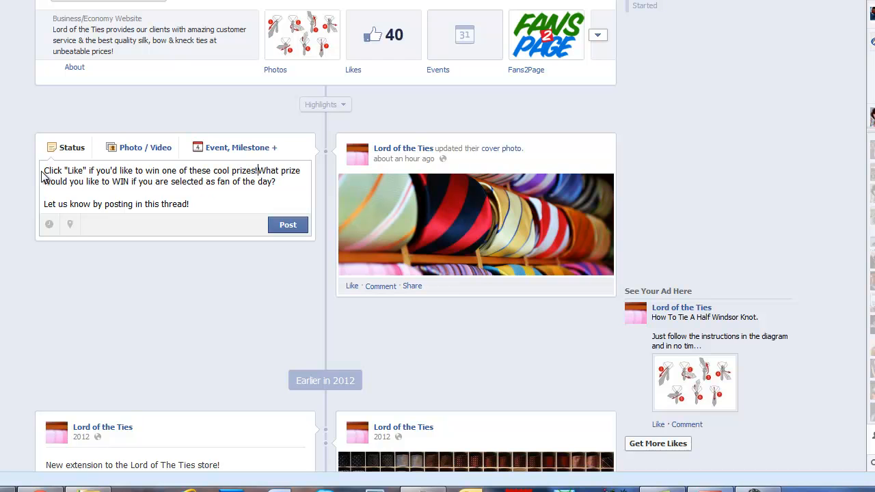
pyautogui.press('Return')
pyautogui.press('Return')
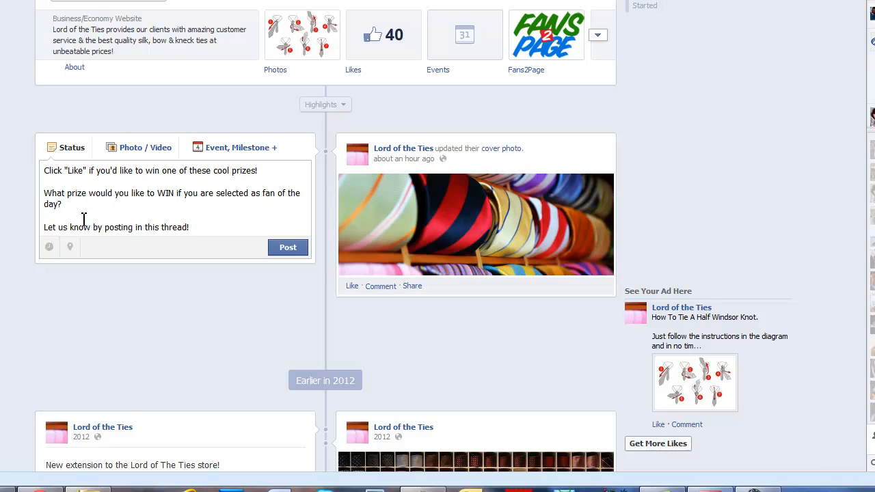
# Add a photo to the post and browse to the D:\DOCUMENTS folder
pyautogui.click(140, 151)
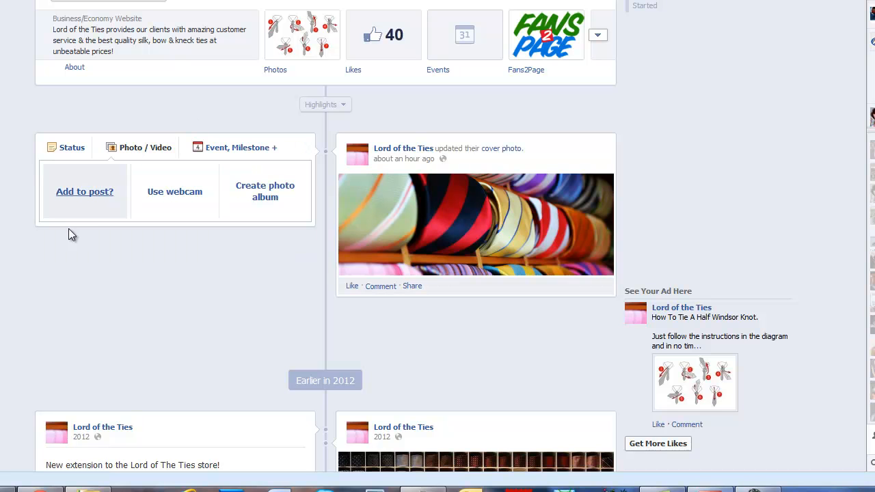
pyautogui.click(93, 194)
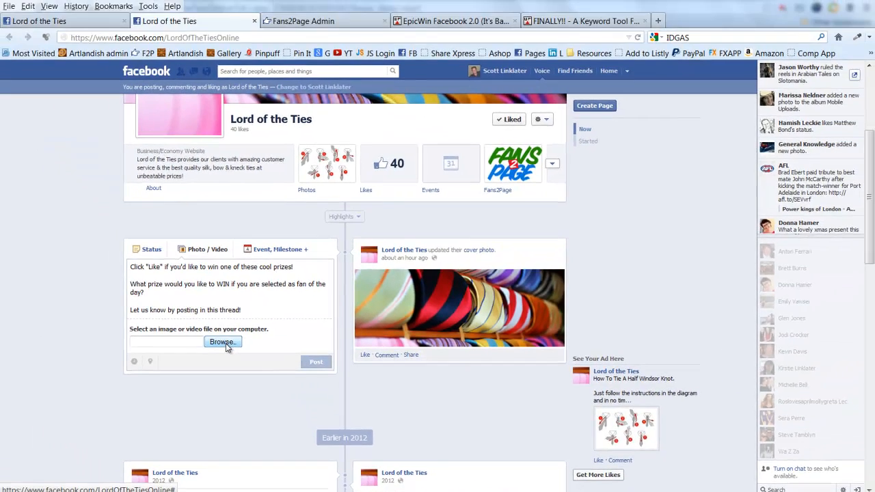
pyautogui.click(199, 311)
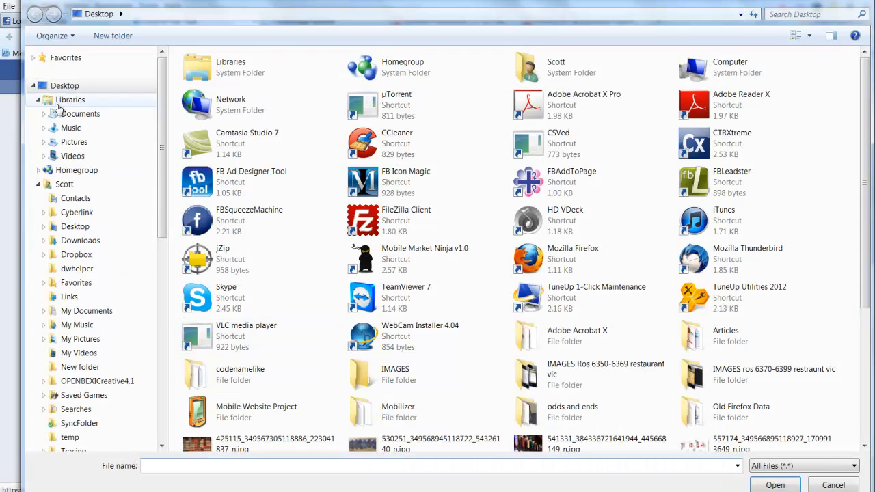
pyautogui.click(38, 185)
pyautogui.click(85, 226)
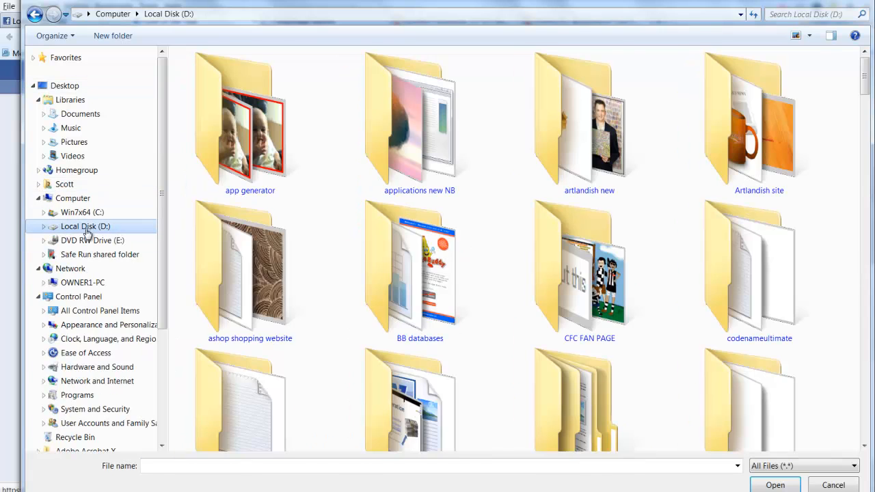
pyautogui.keyDown('ctrl'); pyautogui.scroll(1, 393, 402); pyautogui.keyUp('ctrl')
pyautogui.doubleClick(393, 401)
# Attach what-prize-would-you-like-to-win.jpg from fanoftheday\offer page
pyautogui.scroll(-10, 317, 348)
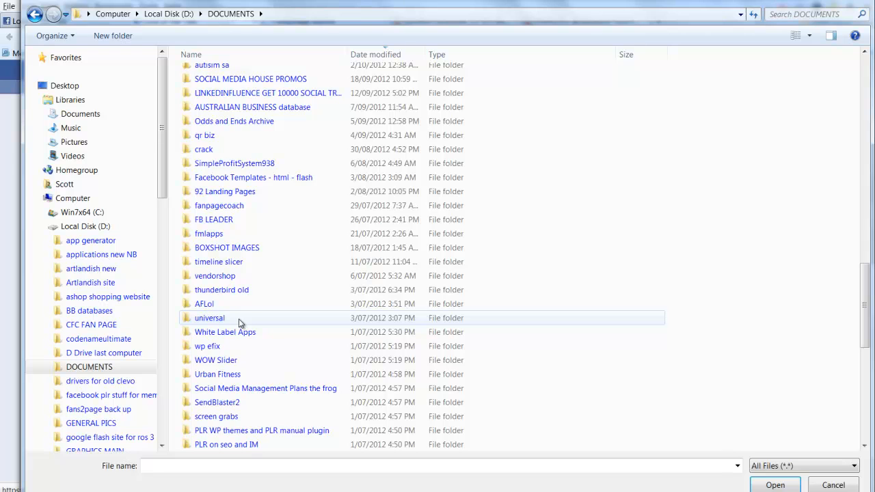
pyautogui.scroll(6, 238, 318)
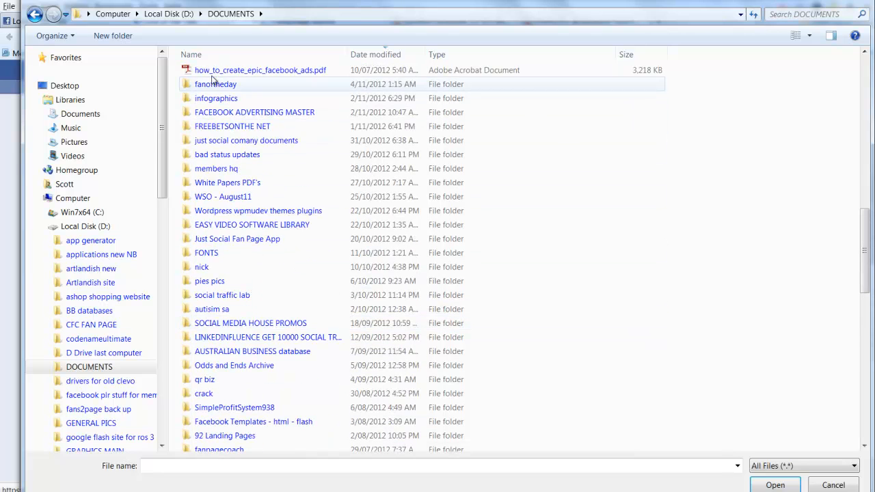
pyautogui.doubleClick(214, 83)
pyautogui.scroll(-10, 297, 340)
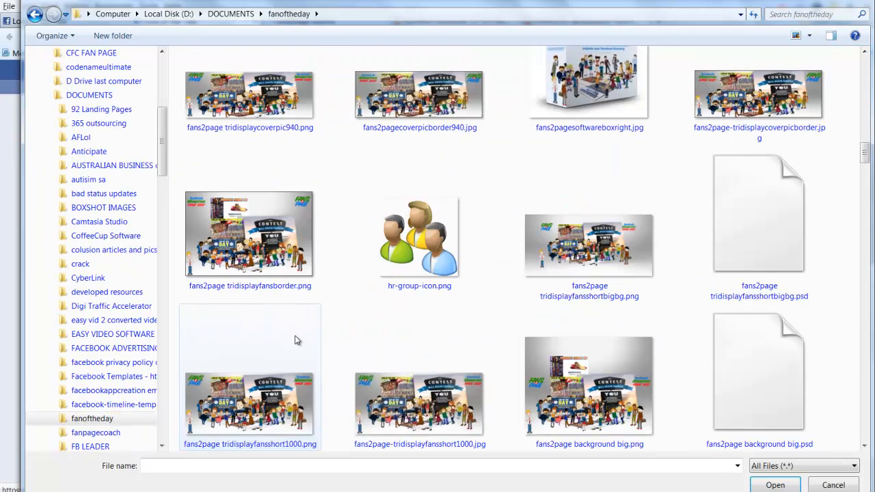
pyautogui.scroll(-15, 298, 339)
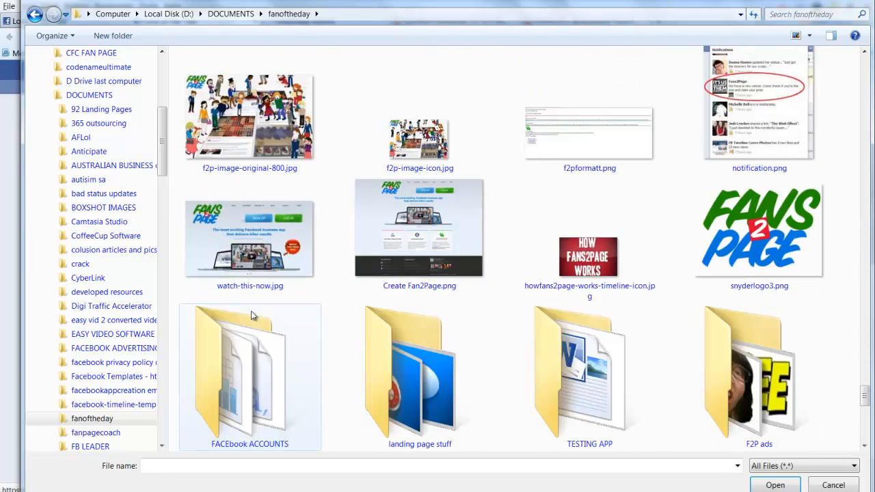
pyautogui.scroll(-5, 252, 315)
pyautogui.scroll(20, 252, 316)
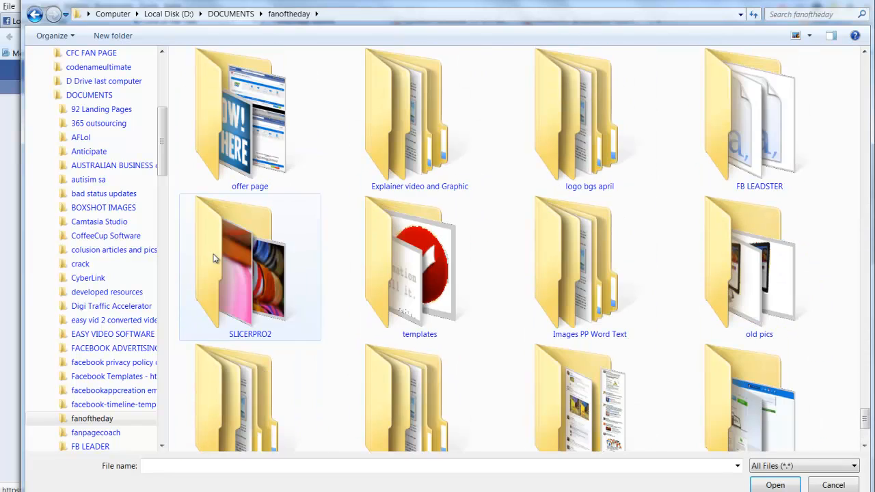
pyautogui.doubleClick(204, 130)
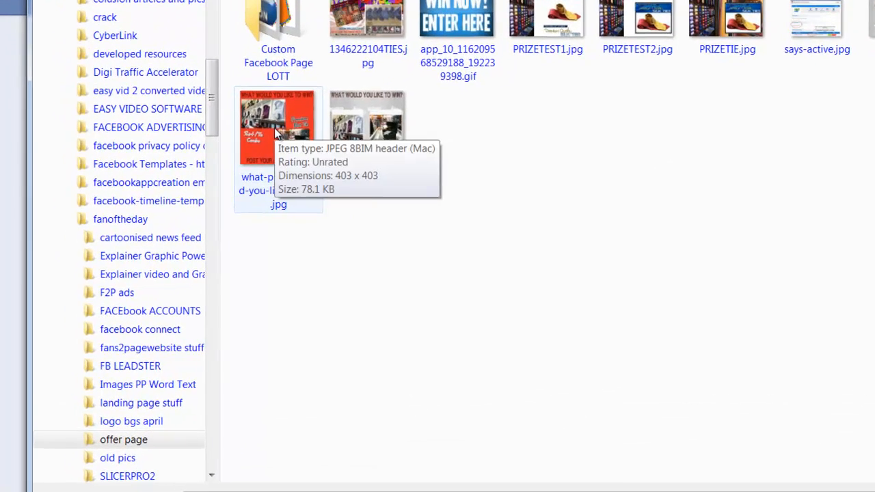
pyautogui.doubleClick(276, 134)
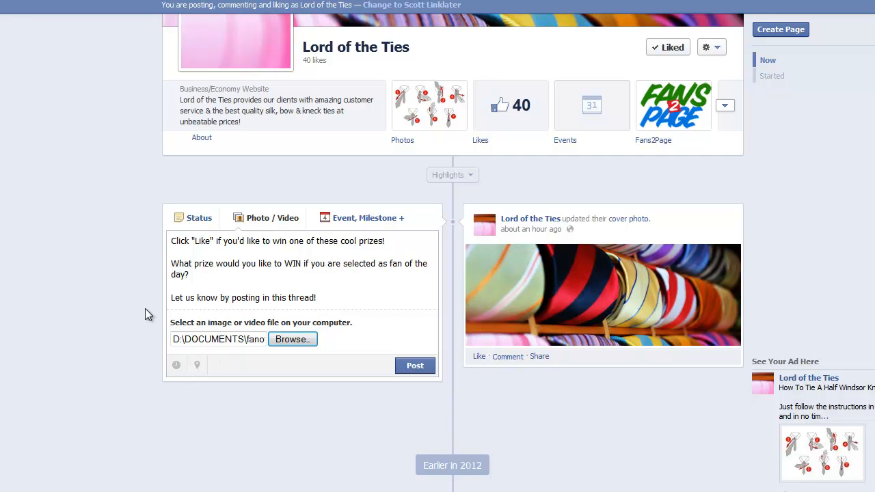
# Publish the prize post with its image and pin it to the top of the timeline
pyautogui.click(412, 367)
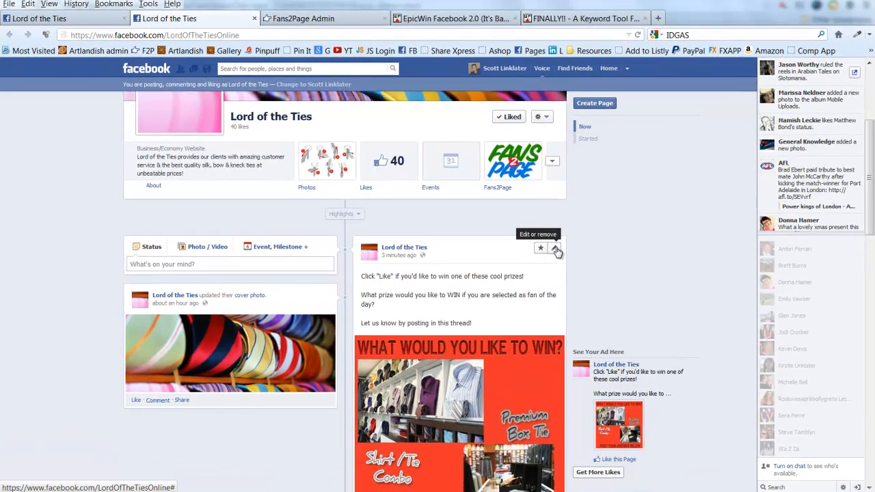
pyautogui.click(555, 249)
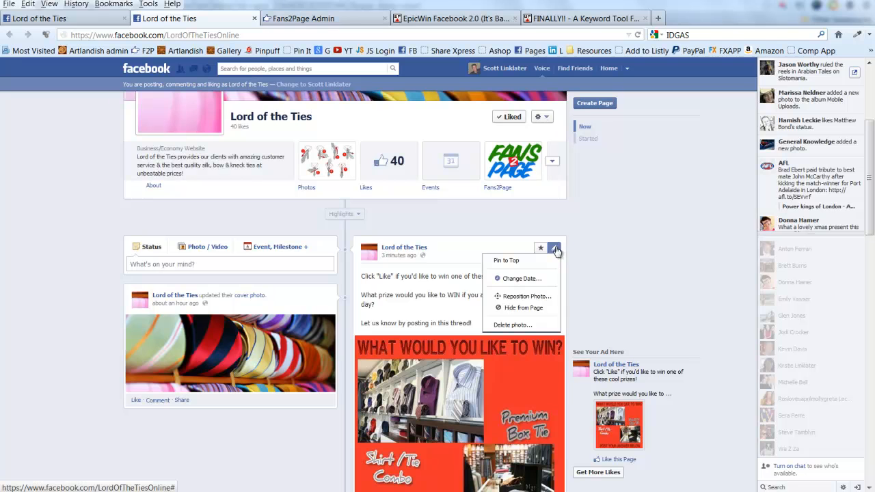
pyautogui.click(515, 262)
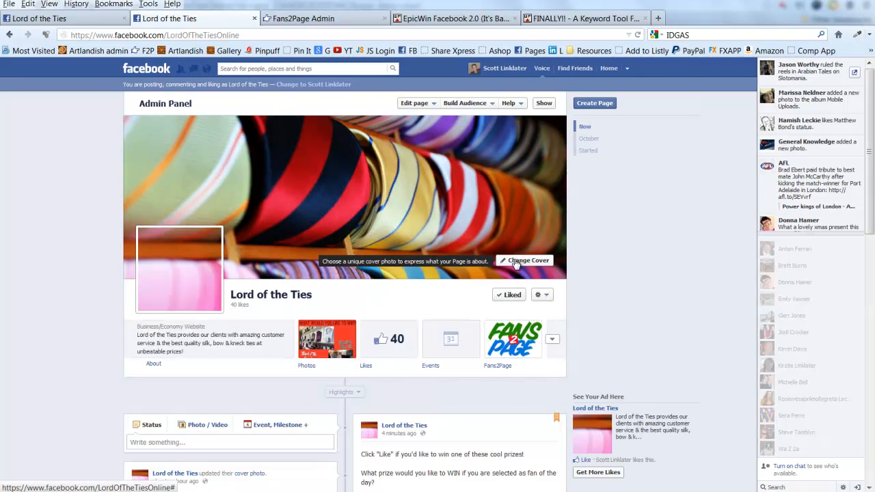
pyautogui.scroll(-5, 683, 267)
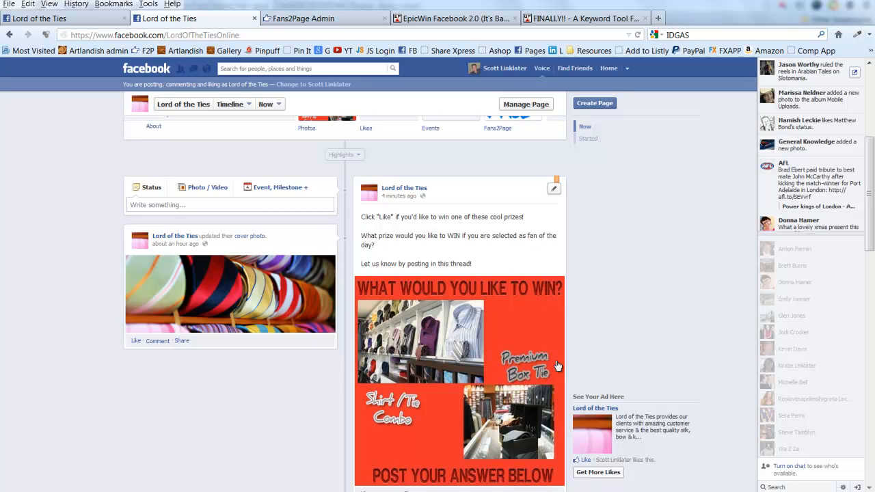
pyautogui.scroll(-2, 387, 390)
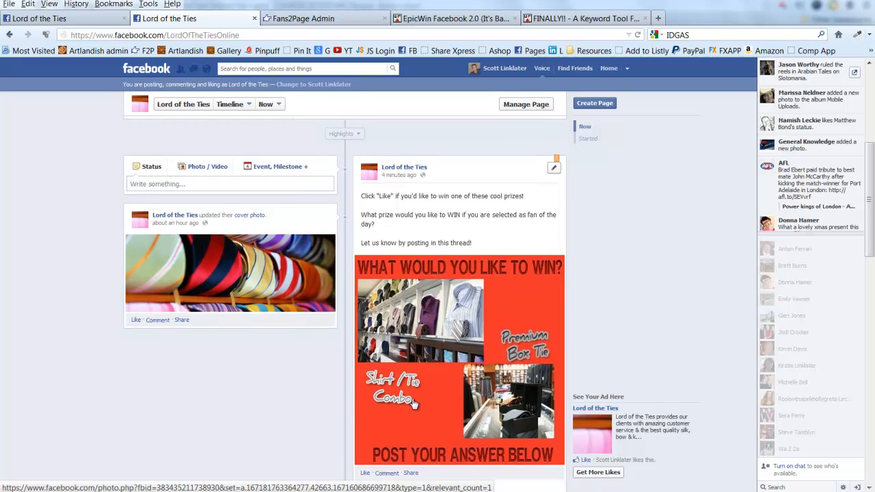
pyautogui.scroll(4, 429, 310)
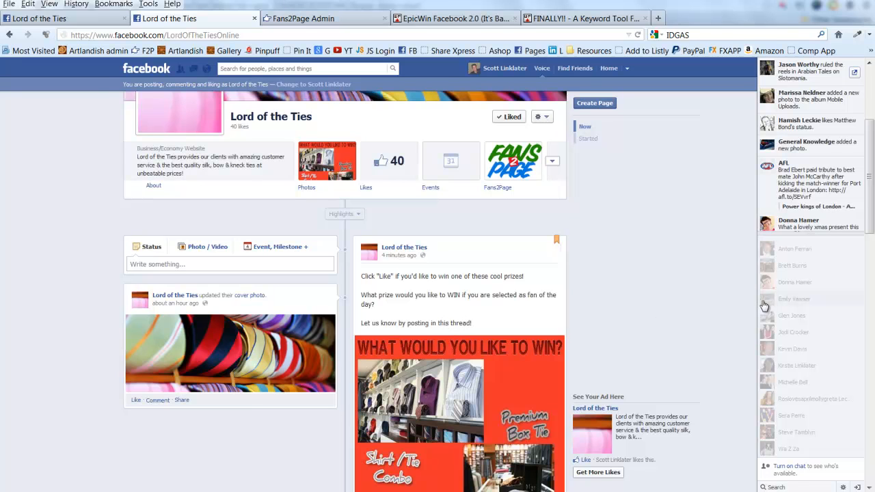
pyautogui.scroll(1, 762, 306)
pyautogui.moveTo(758, 305)
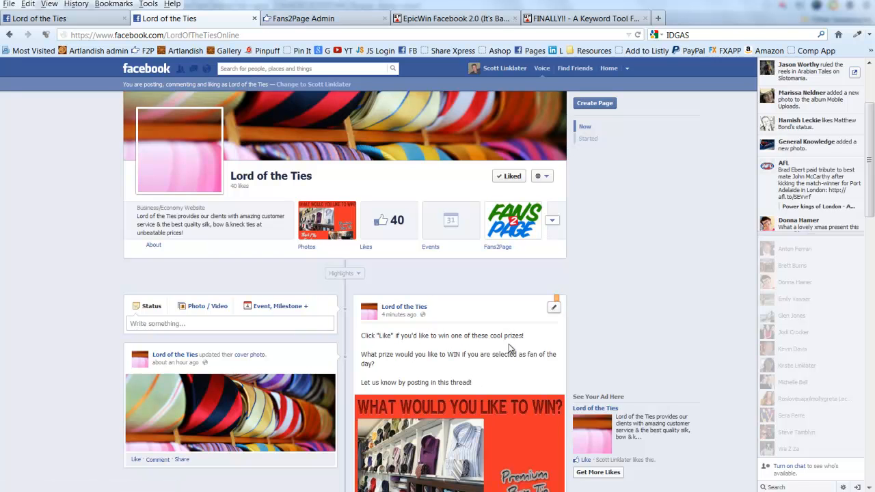
pyautogui.scroll(-2, 506, 350)
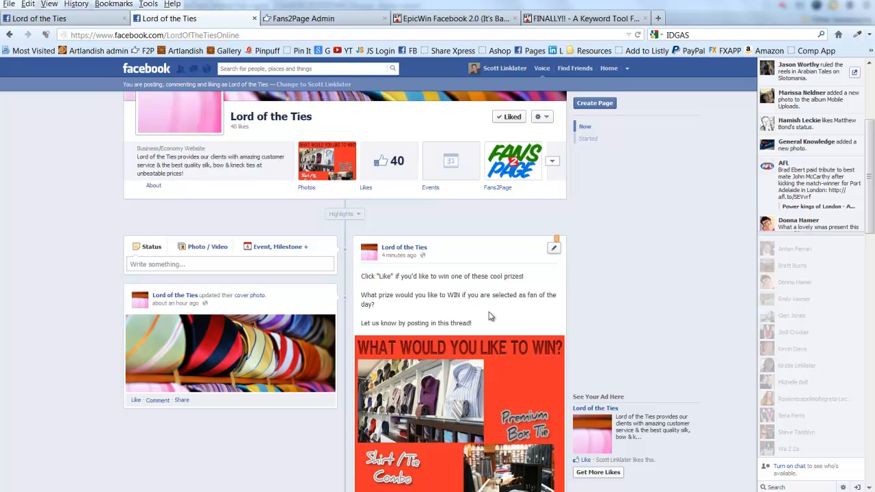
pyautogui.scroll(-3, 495, 316)
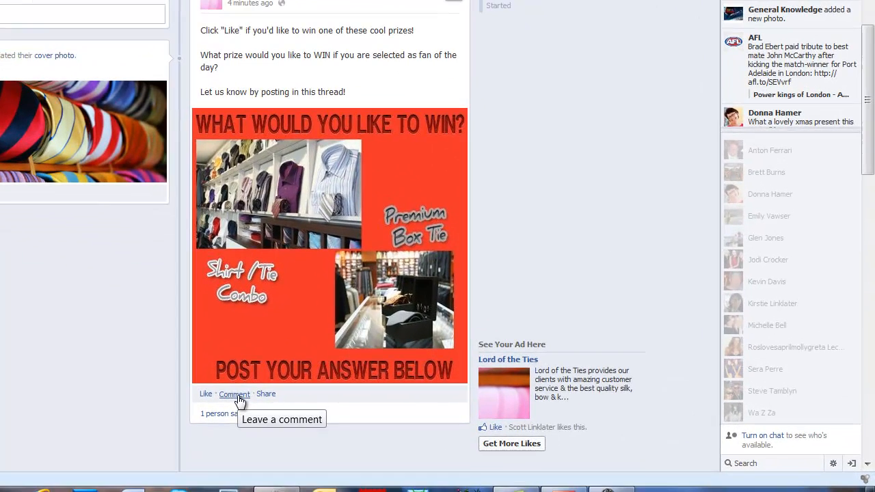
# Type the comment 'Shirt / Tie combo for sure!' on the pinned prize post
pyautogui.click(386, 435)
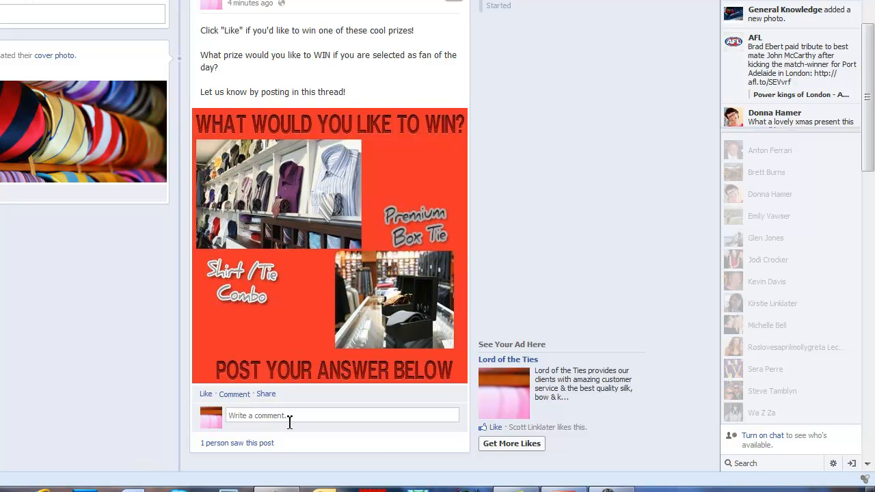
pyautogui.write('Shirt / Tie combo for su')
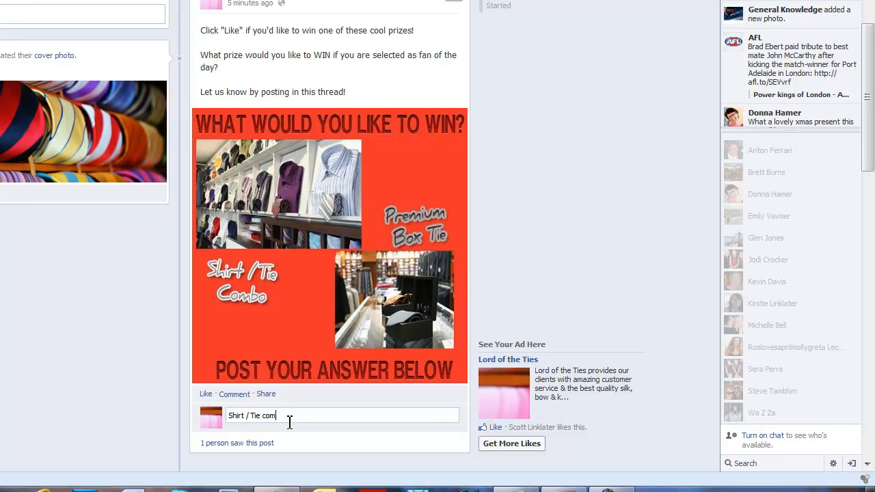
pyautogui.write('re!')
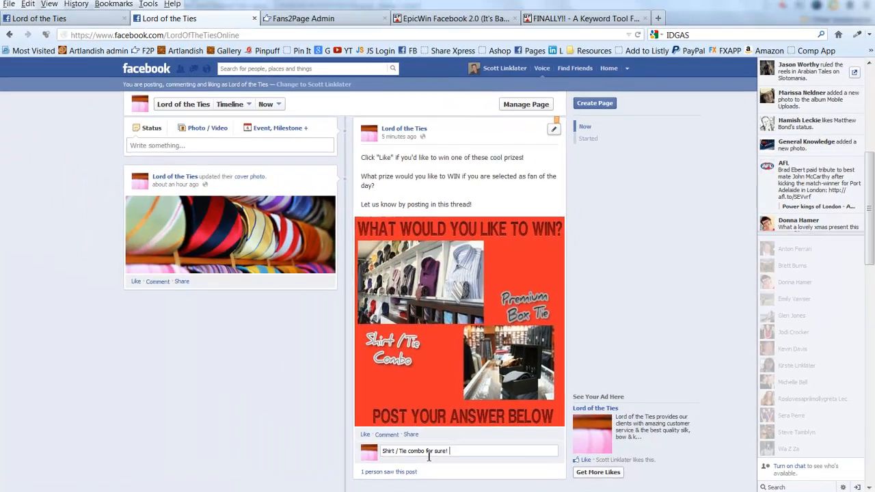
pyautogui.scroll(3, 290, 424)
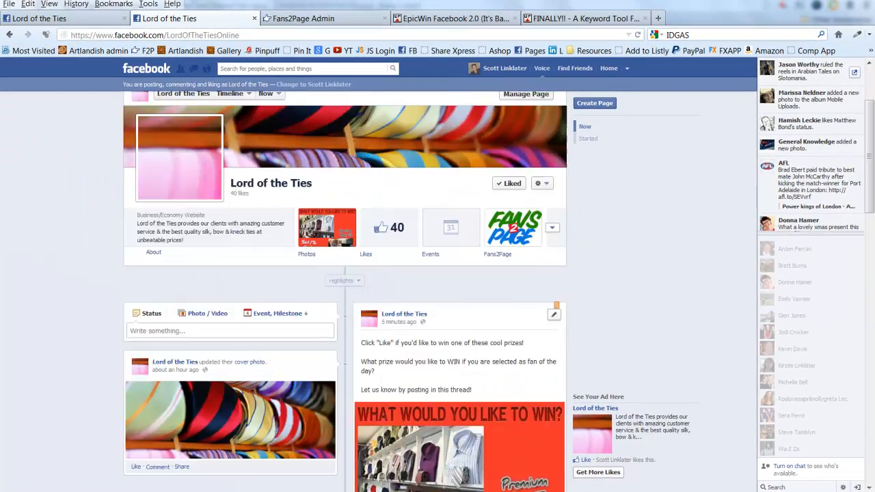
pyautogui.scroll(2, 279, 192)
pyautogui.scroll(-7, 283, 319)
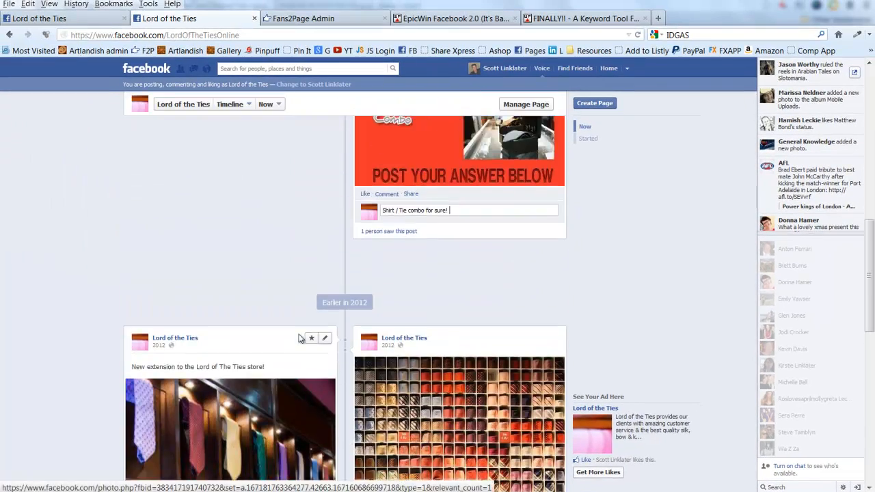
pyautogui.scroll(10, 299, 337)
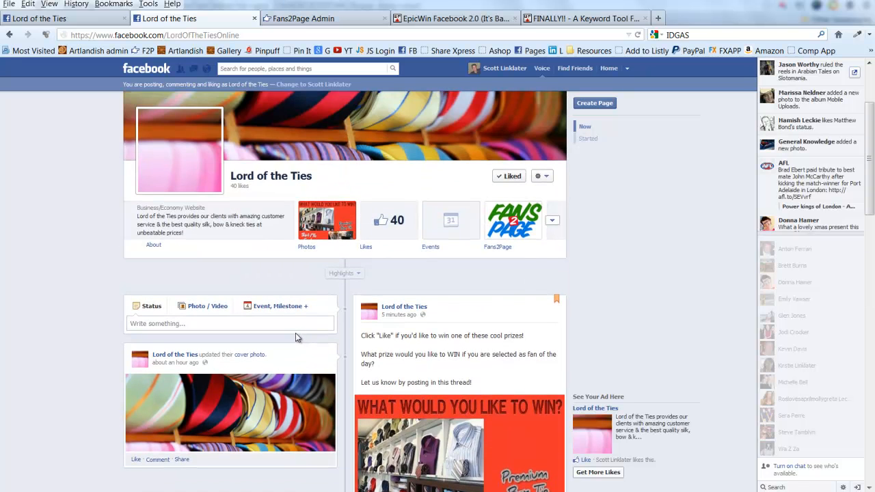
pyautogui.scroll(-1, 400, 339)
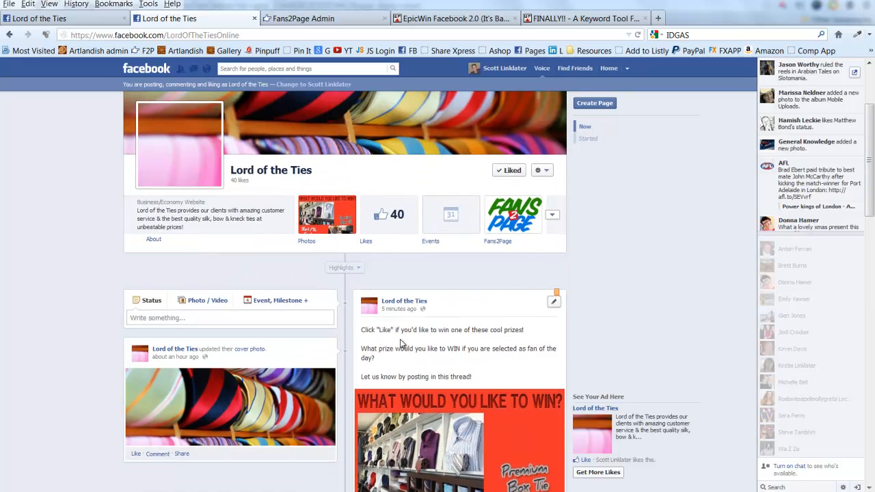
pyautogui.scroll(-2, 408, 316)
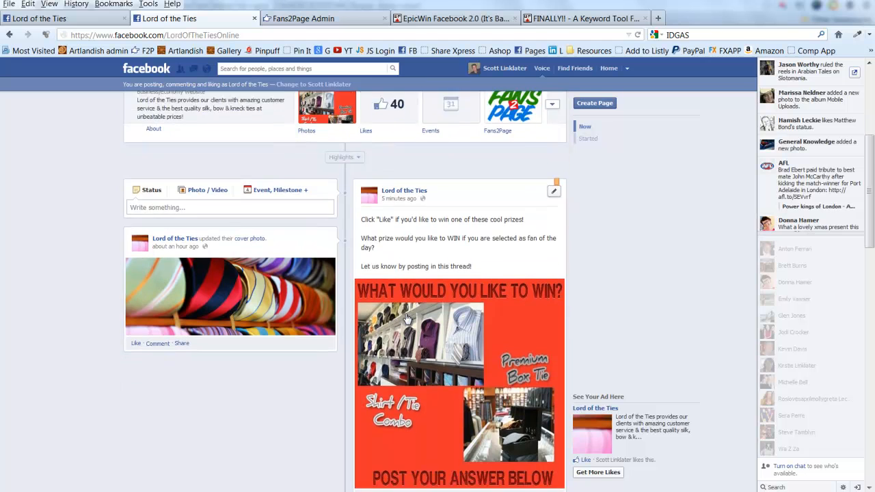
pyautogui.scroll(-2, 408, 316)
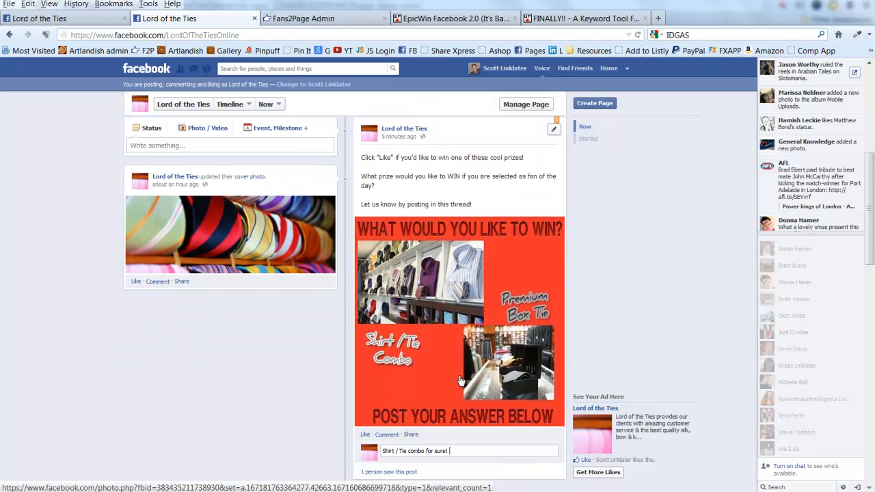
# In the first tab, find the Lord of the Ties prize post in the news feed and open its comment box
pyautogui.click(46, 18)
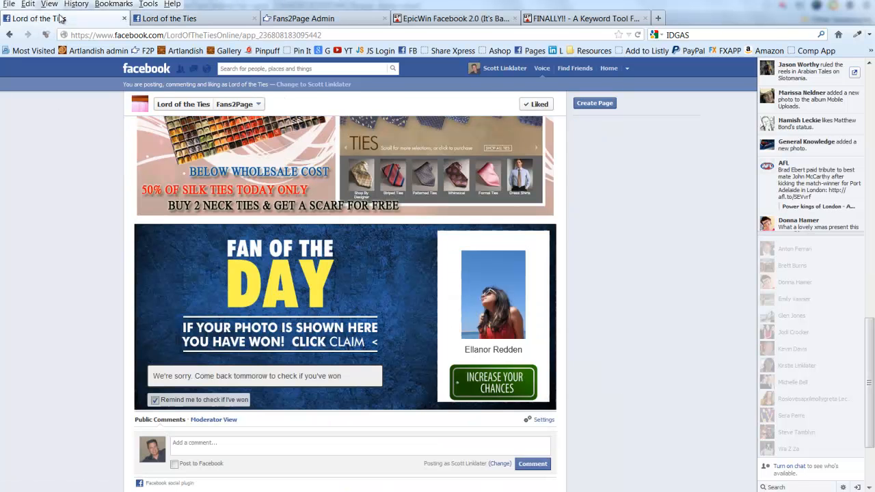
pyautogui.click(610, 68)
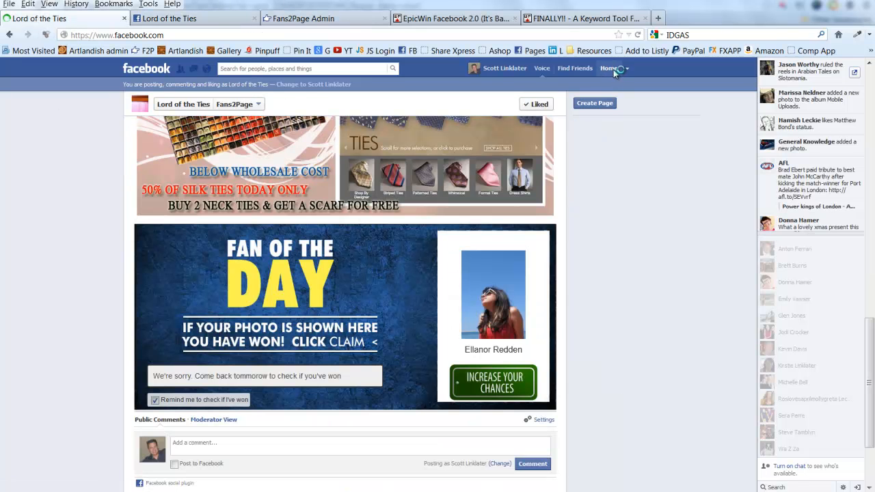
pyautogui.scroll(-5, 421, 354)
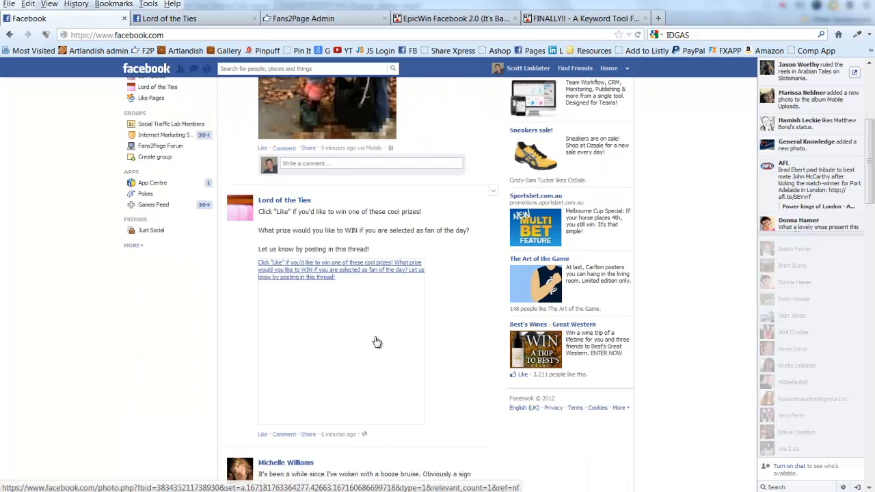
pyautogui.scroll(6, 278, 232)
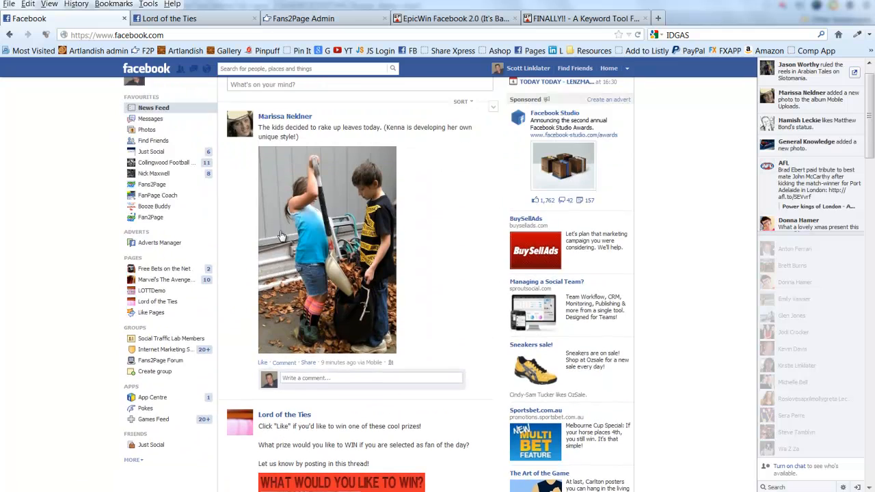
pyautogui.scroll(-10, 278, 232)
pyautogui.scroll(1, 281, 248)
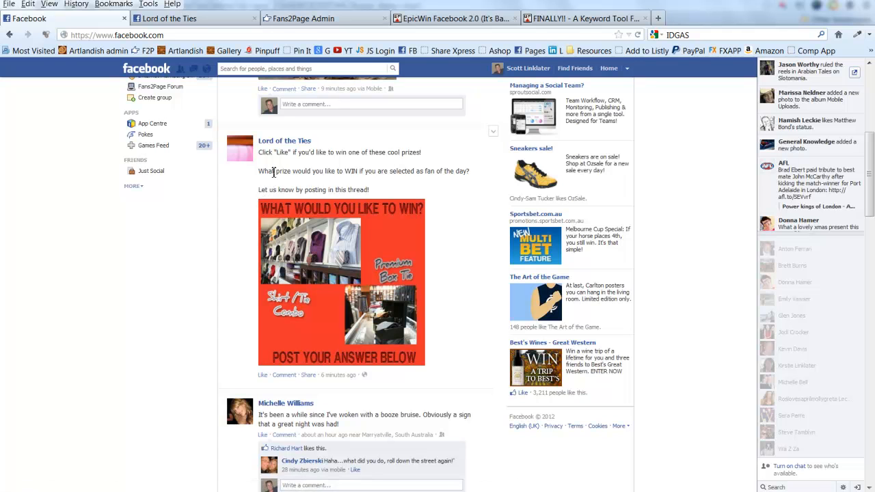
pyautogui.click(284, 376)
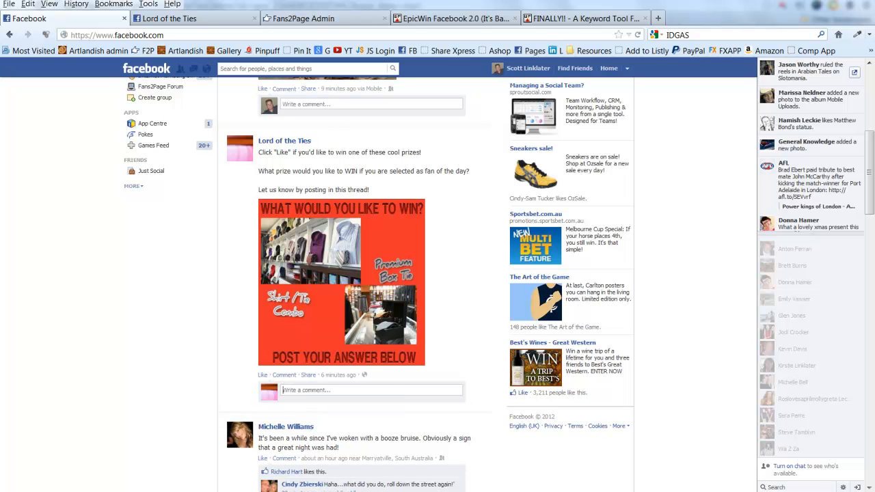
# Switch between the page timeline and news feed, ending on the Lord of the Ties page
pyautogui.click(186, 21)
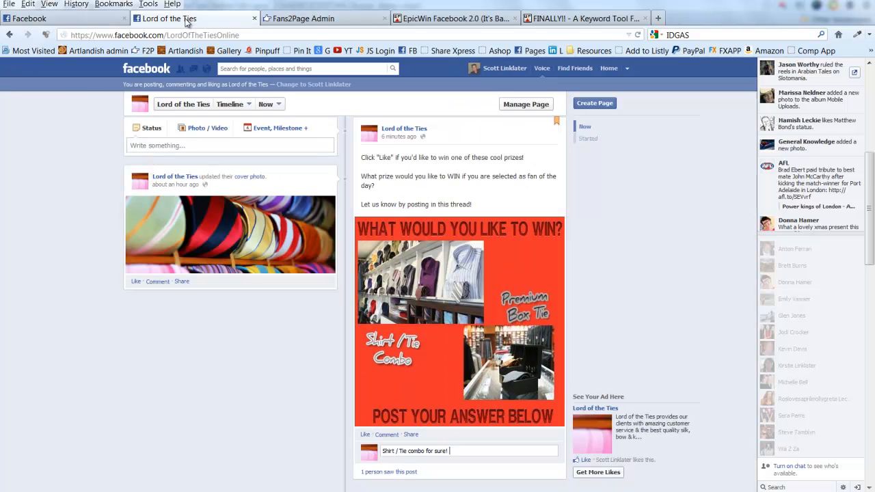
pyautogui.scroll(-5, 407, 273)
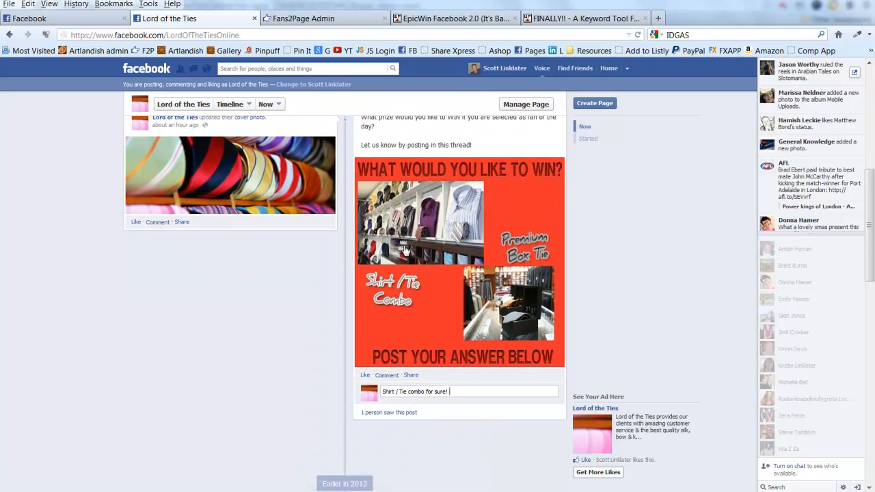
pyautogui.scroll(2, 487, 359)
pyautogui.scroll(5, 487, 359)
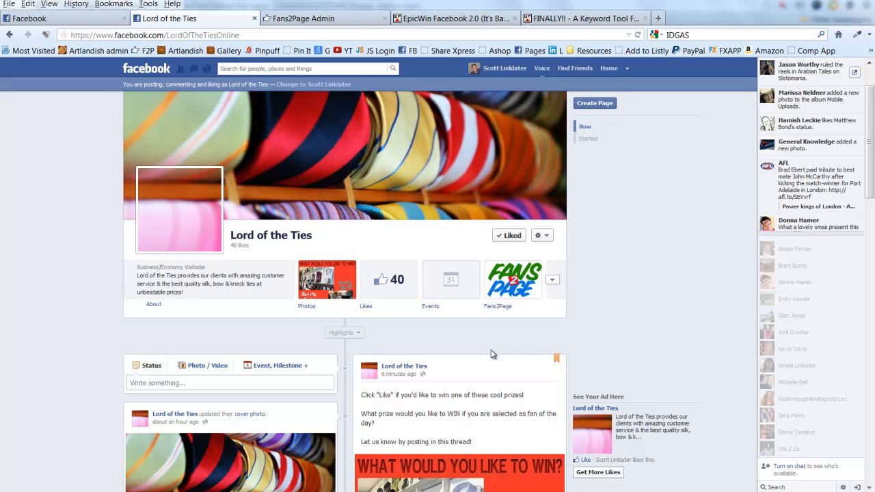
pyautogui.click(93, 20)
pyautogui.scroll(5, 349, 309)
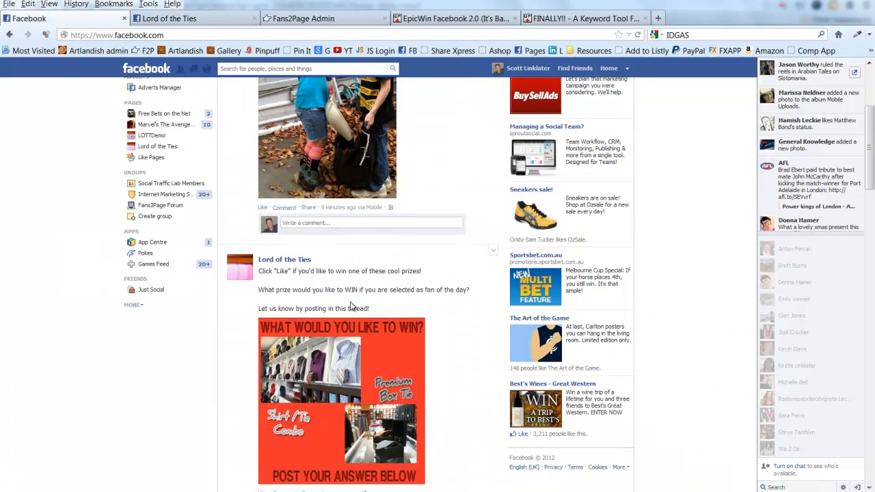
pyautogui.scroll(-10, 351, 308)
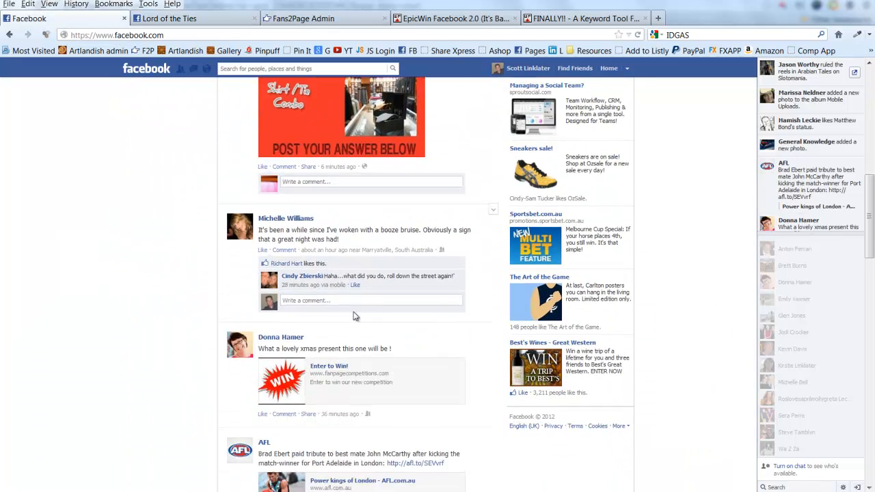
pyautogui.scroll(-3, 354, 316)
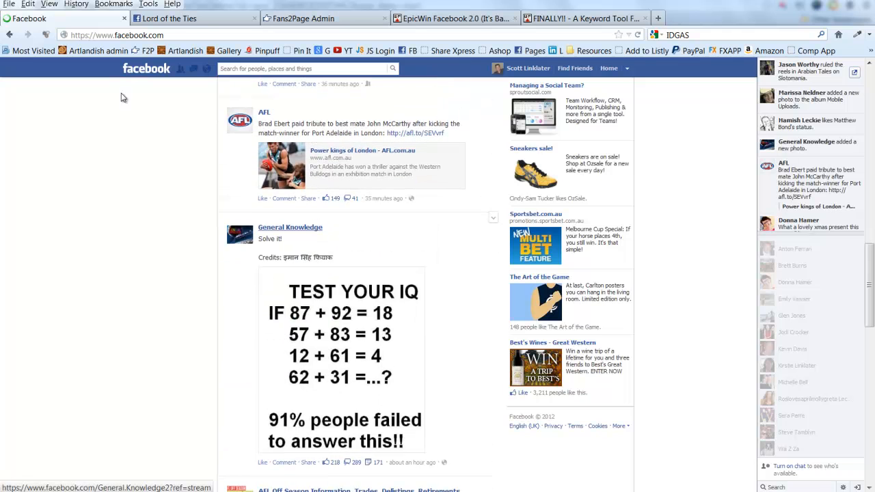
pyautogui.click(190, 20)
pyautogui.scroll(-5, 424, 390)
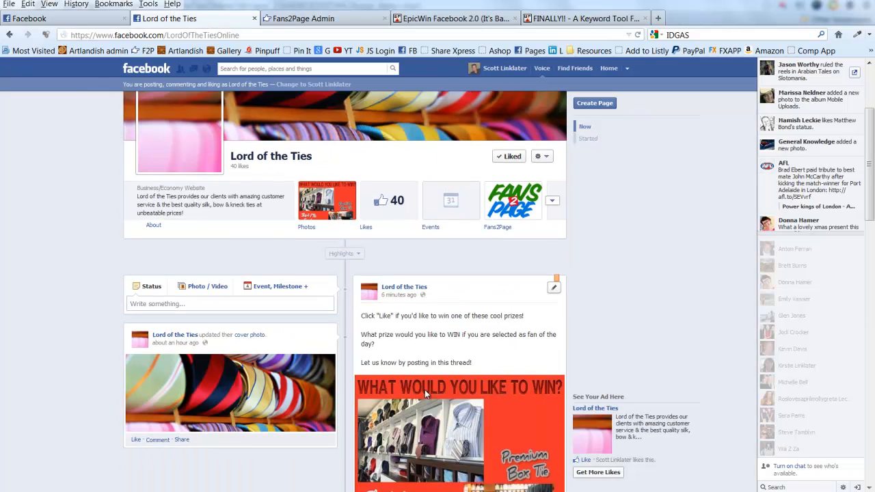
pyautogui.scroll(-2, 301, 373)
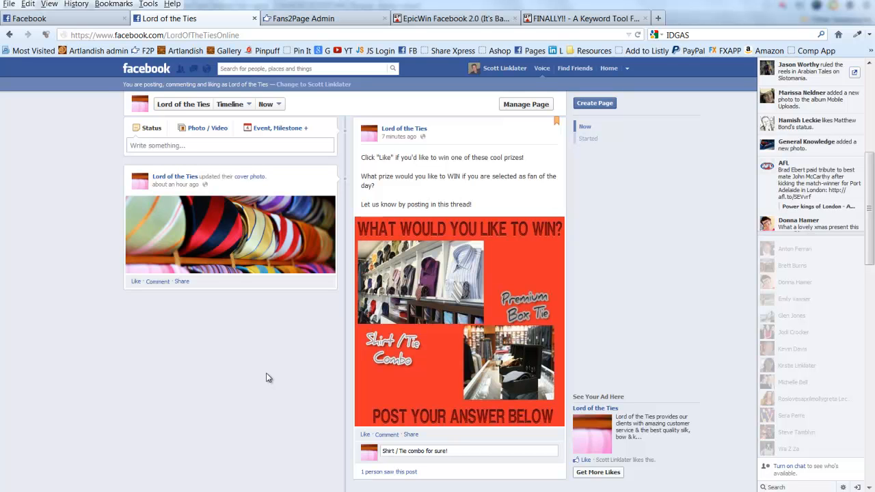
pyautogui.scroll(3, 268, 378)
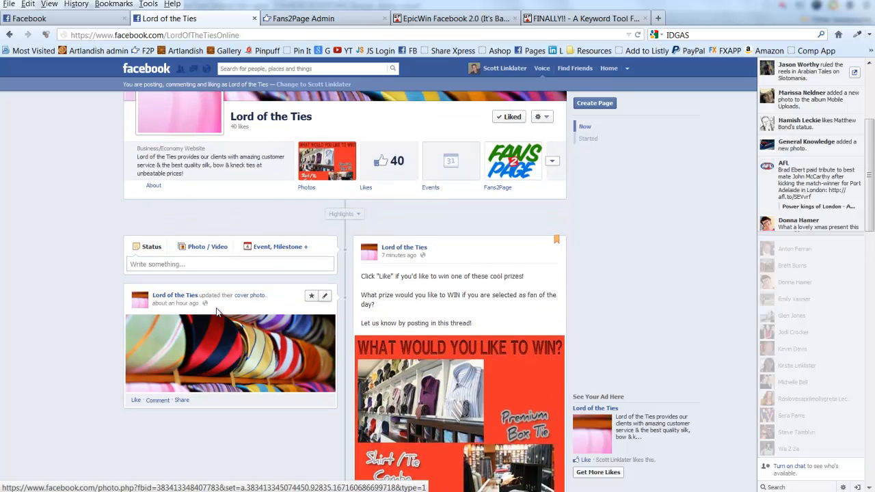
pyautogui.click(199, 264)
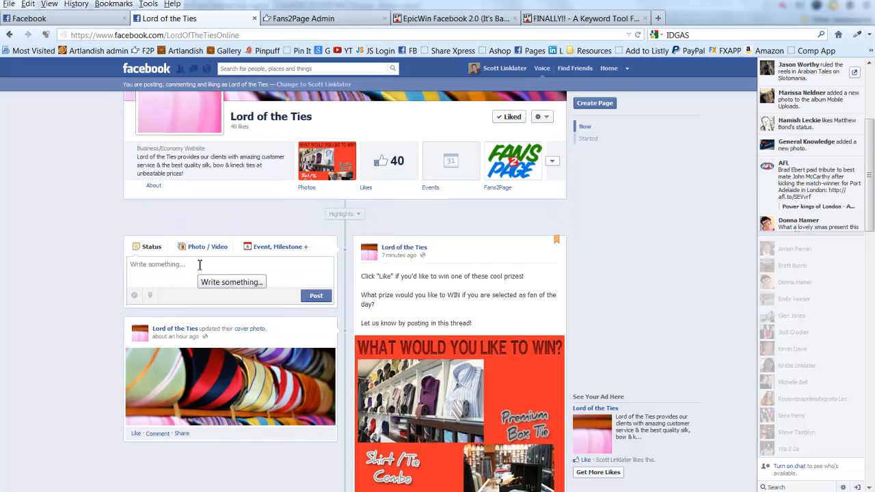
pyautogui.write('ggg')
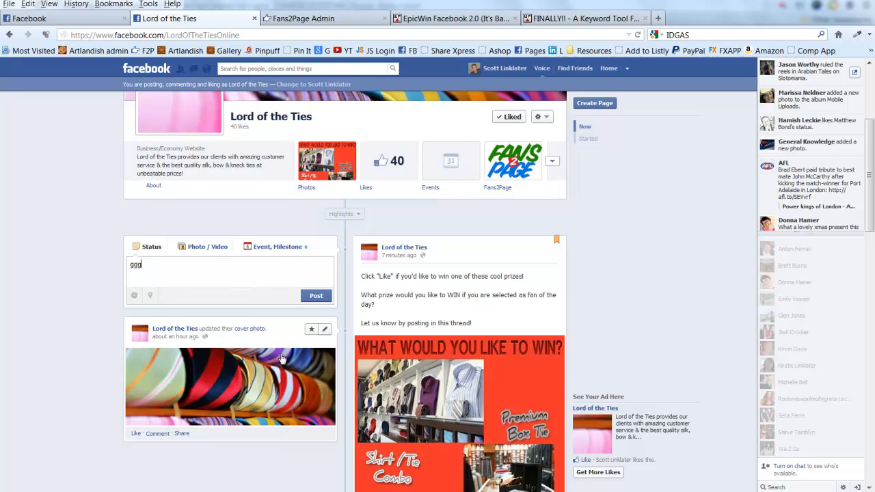
pyautogui.click(69, 18)
pyautogui.scroll(15, 267, 240)
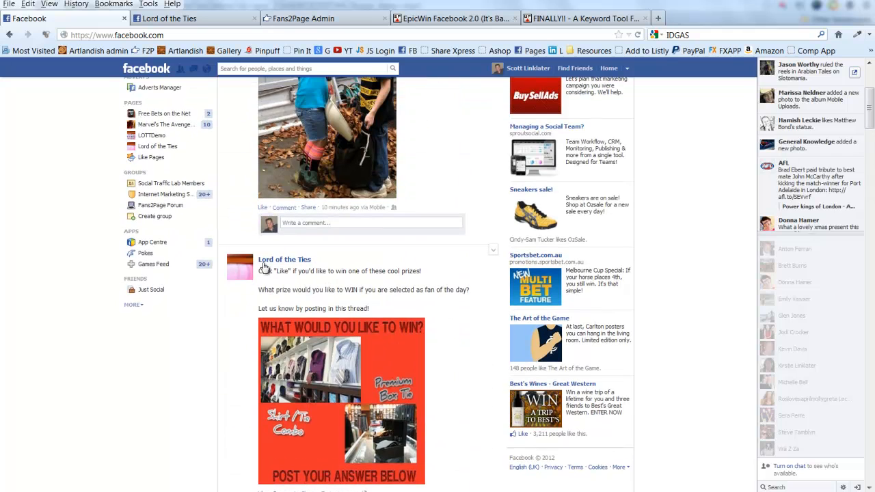
pyautogui.scroll(-1, 362, 305)
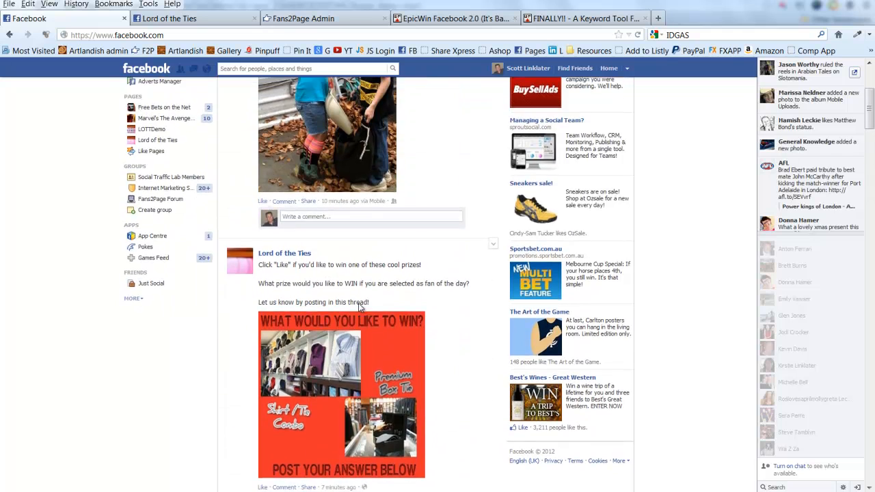
pyautogui.scroll(4, 359, 305)
pyautogui.scroll(-20, 348, 312)
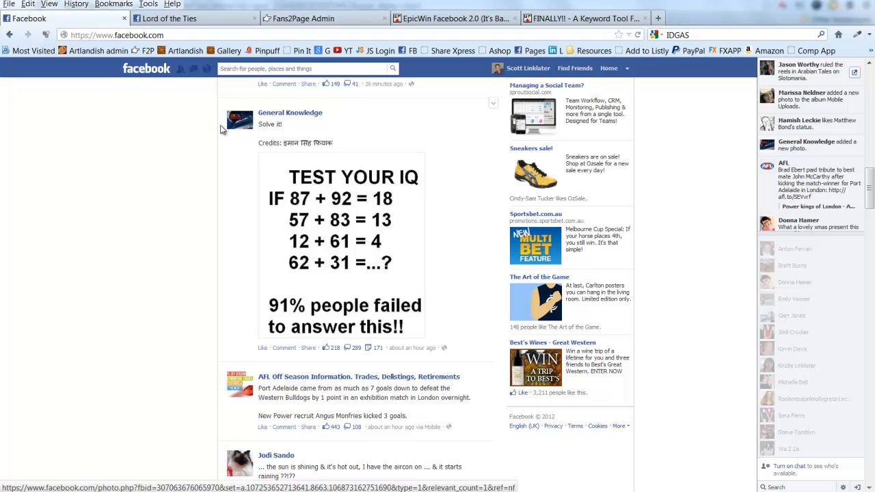
pyautogui.click(171, 19)
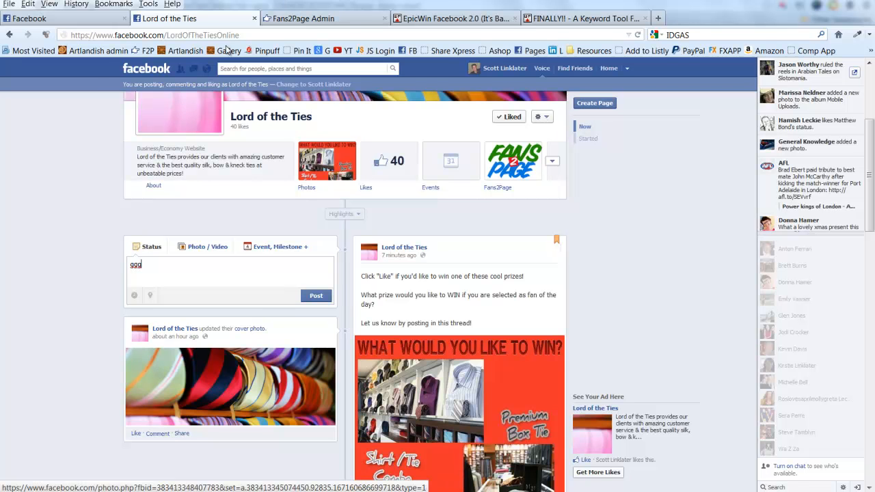
pyautogui.click(82, 19)
pyautogui.scroll(15, 381, 229)
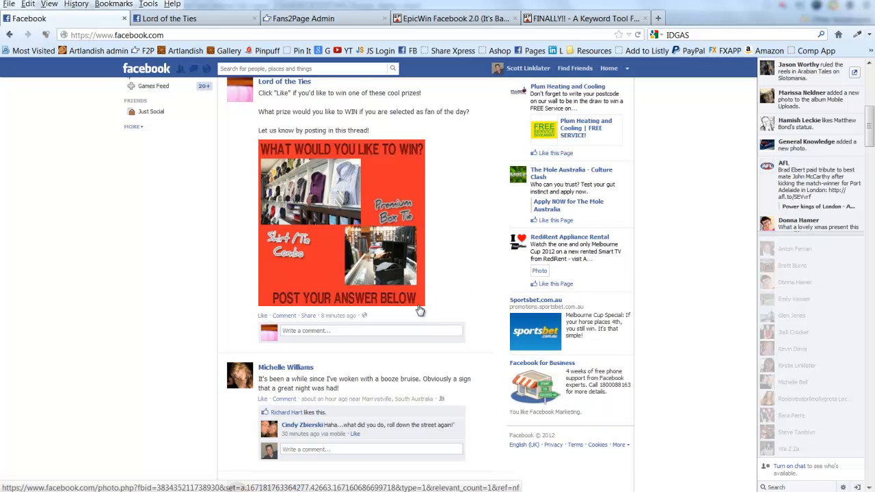
pyautogui.scroll(3, 136, 253)
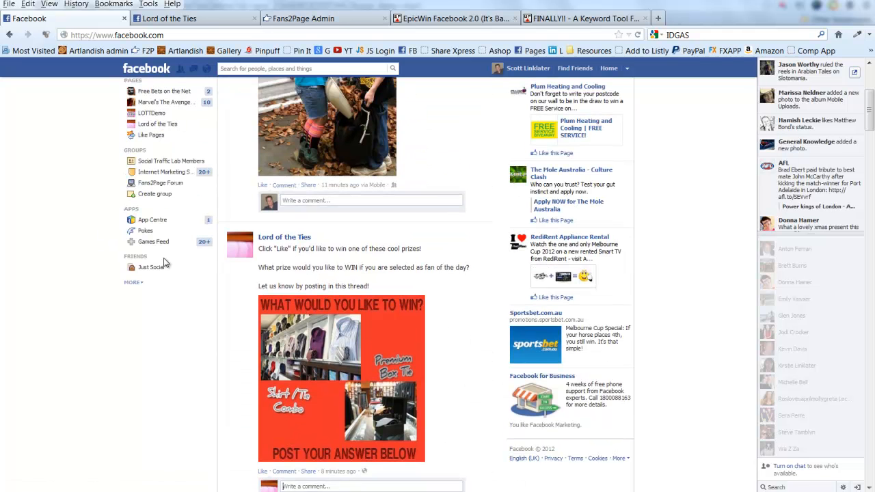
pyautogui.click(221, 20)
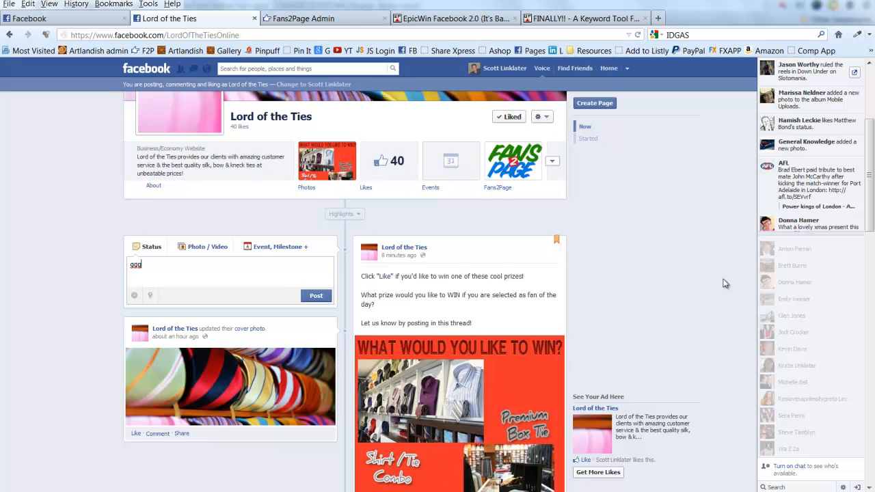
pyautogui.scroll(5, 686, 283)
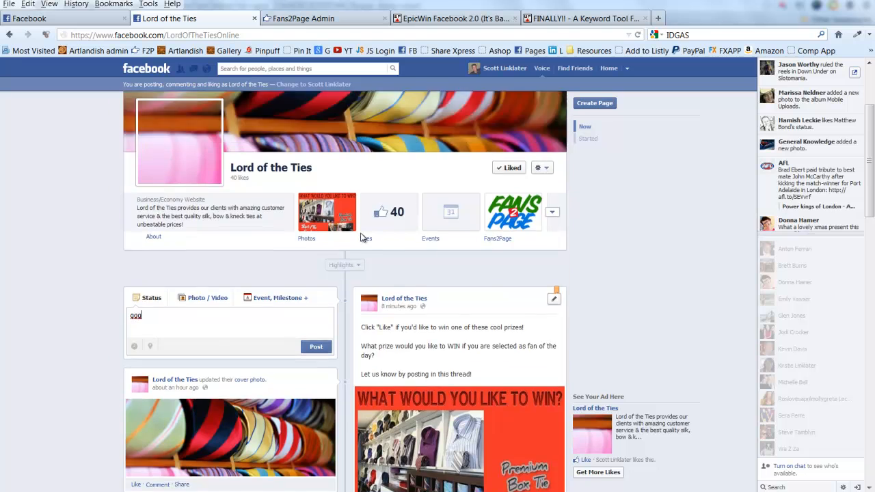
pyautogui.scroll(-2, 478, 347)
pyautogui.scroll(-3, 480, 346)
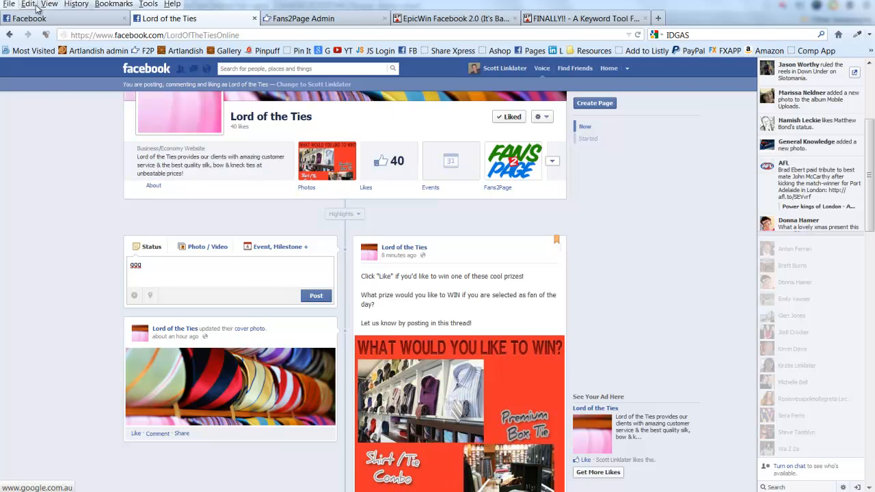
pyautogui.click(55, 18)
pyautogui.scroll(-4, 275, 251)
pyautogui.scroll(7, 293, 257)
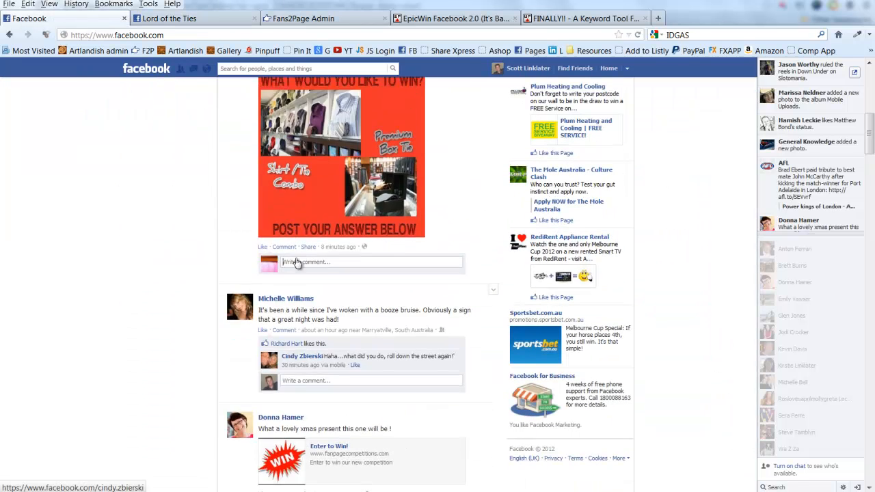
pyautogui.click(169, 18)
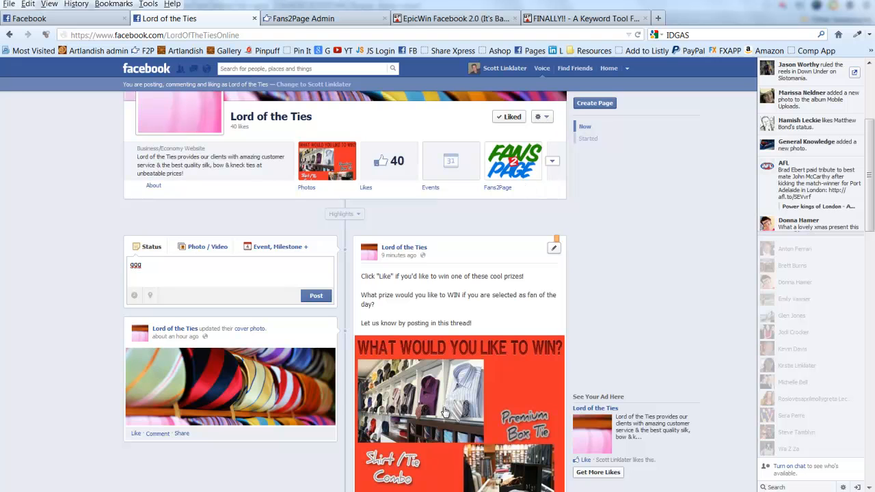
pyautogui.scroll(-3, 451, 402)
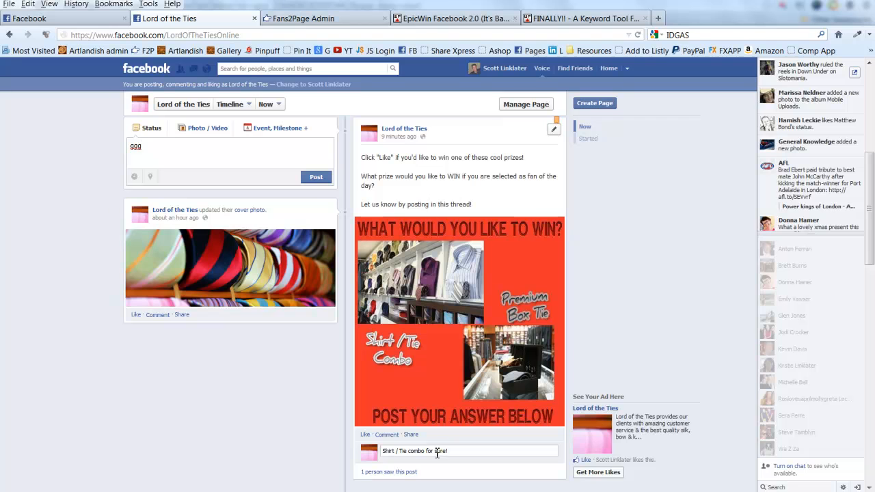
pyautogui.moveTo(428, 473)
pyautogui.scroll(2, 531, 150)
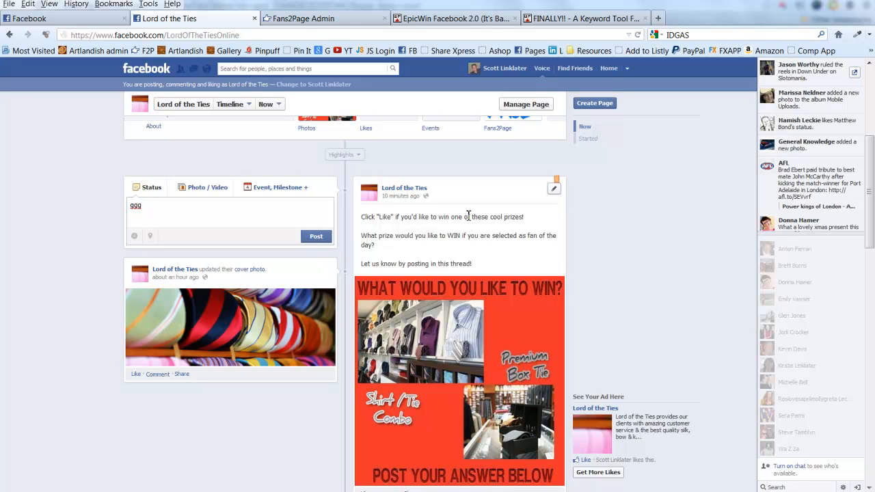
pyautogui.scroll(-3, 469, 216)
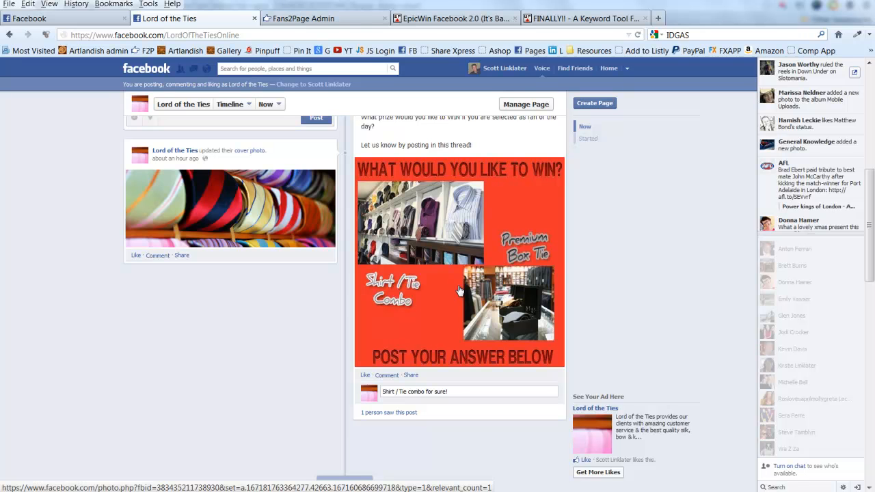
# Go from the Fans2Page admin console's home page to its SUPPORT centre
pyautogui.click(345, 20)
pyautogui.scroll(4, 670, 240)
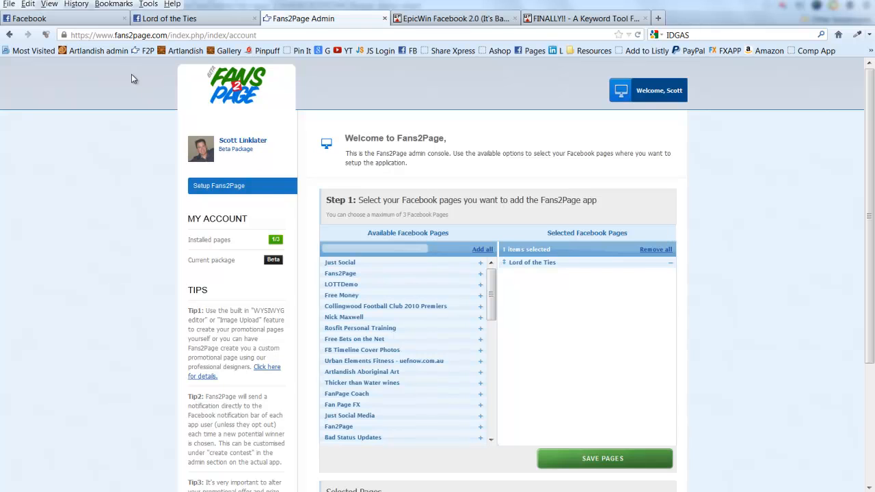
pyautogui.click(233, 86)
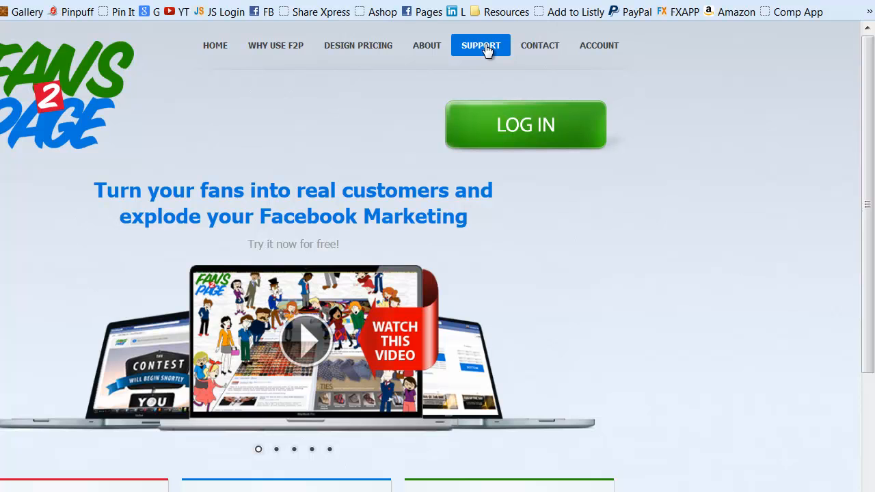
pyautogui.click(482, 46)
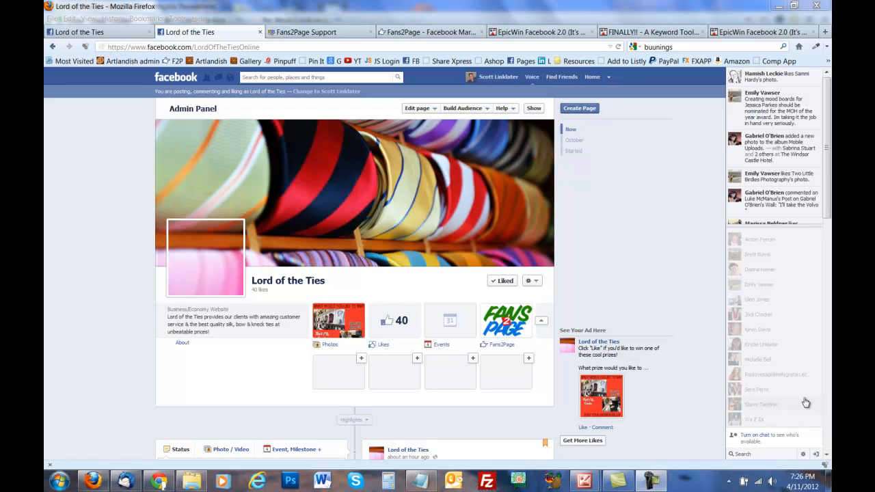
# Open Edit Settings for the Fans2Page tab from its thumbnail's pencil icon
pyautogui.moveTo(804, 403)
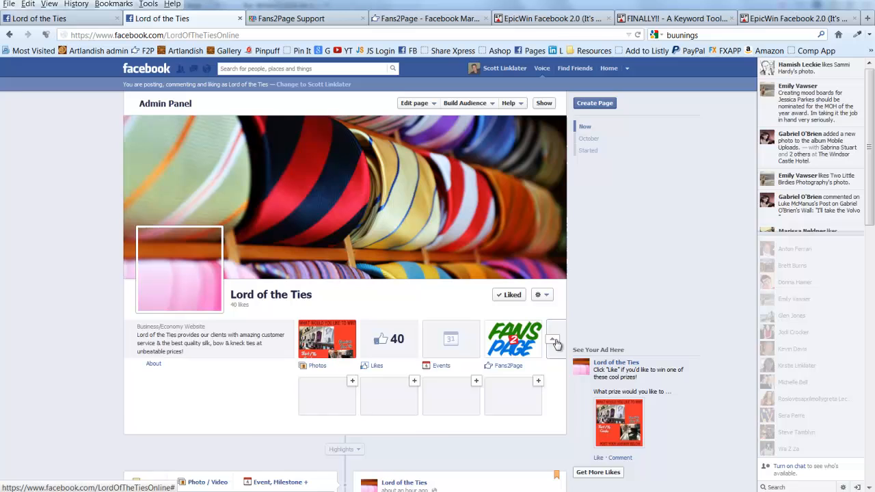
pyautogui.click(554, 341)
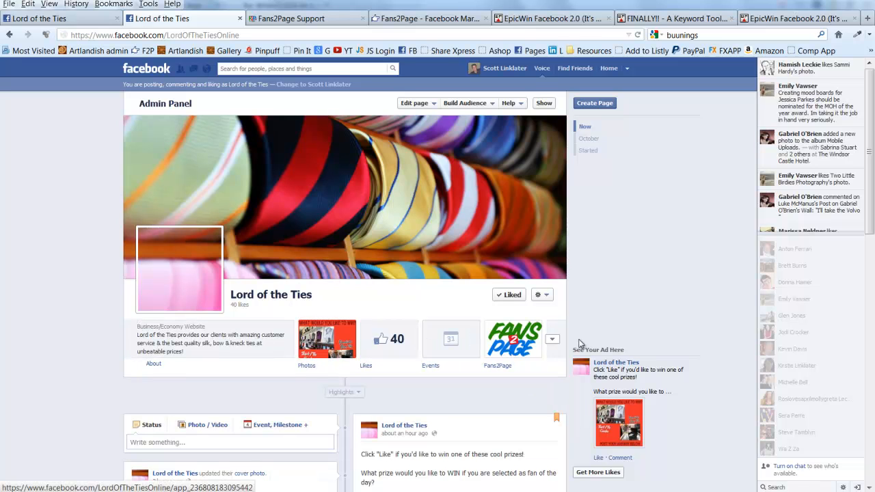
pyautogui.click(554, 342)
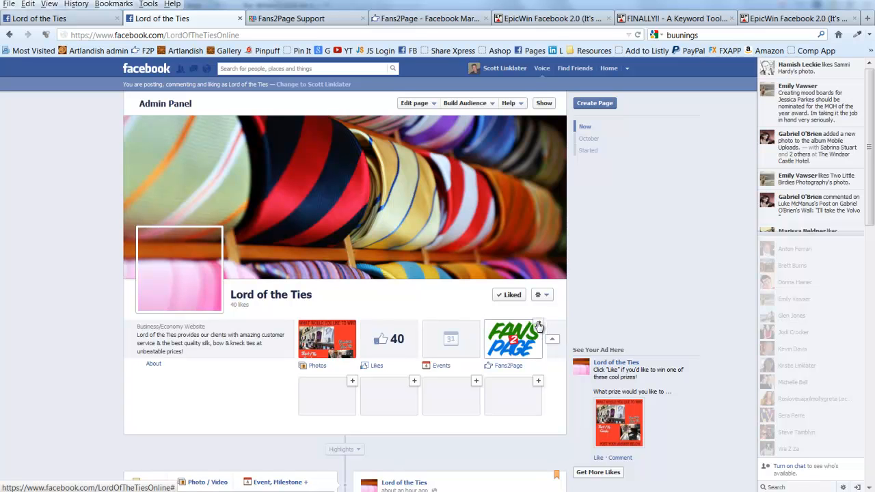
pyautogui.click(539, 325)
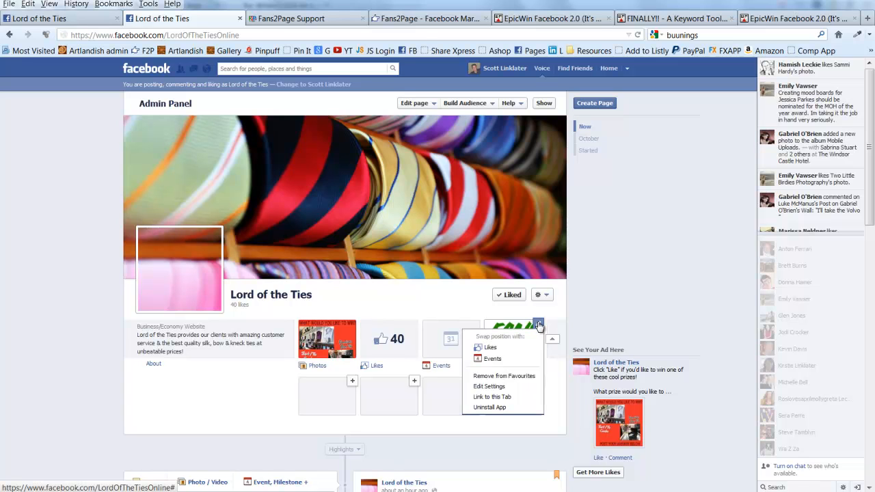
pyautogui.click(504, 388)
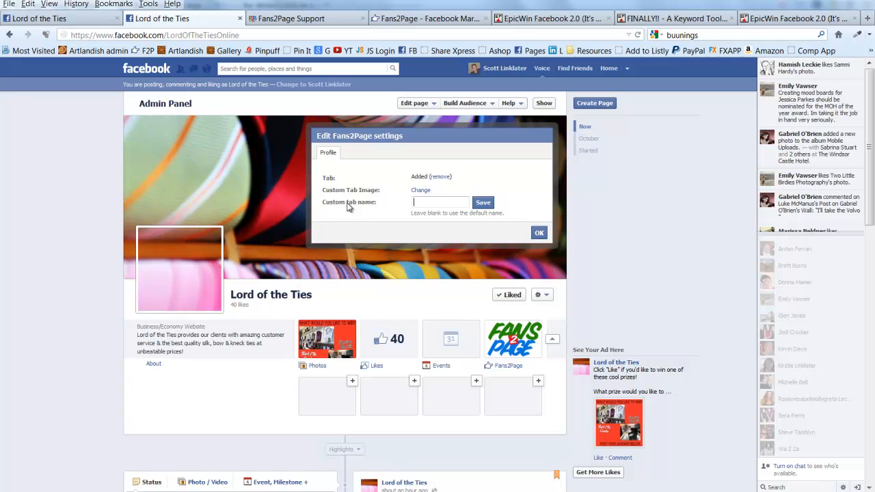
# Change the Custom Tab Image, browsing into the offer page folder for the WIN NOW graphic
pyautogui.click(421, 191)
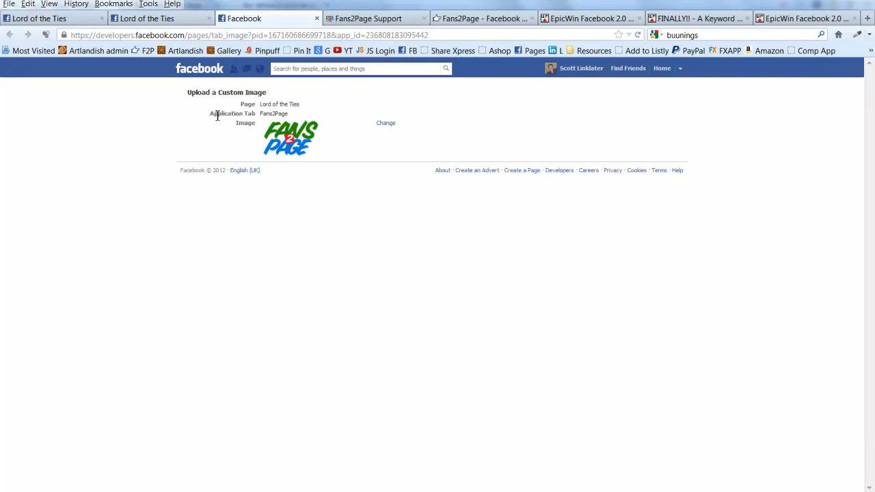
pyautogui.click(386, 125)
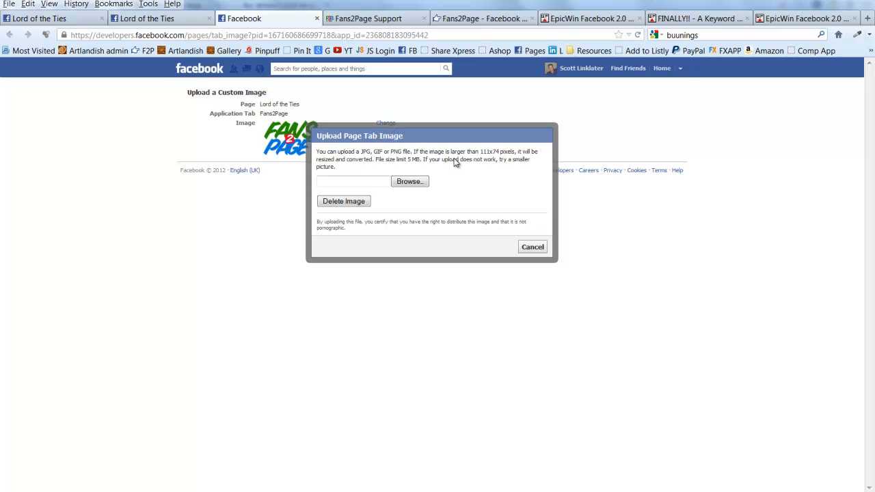
pyautogui.click(417, 186)
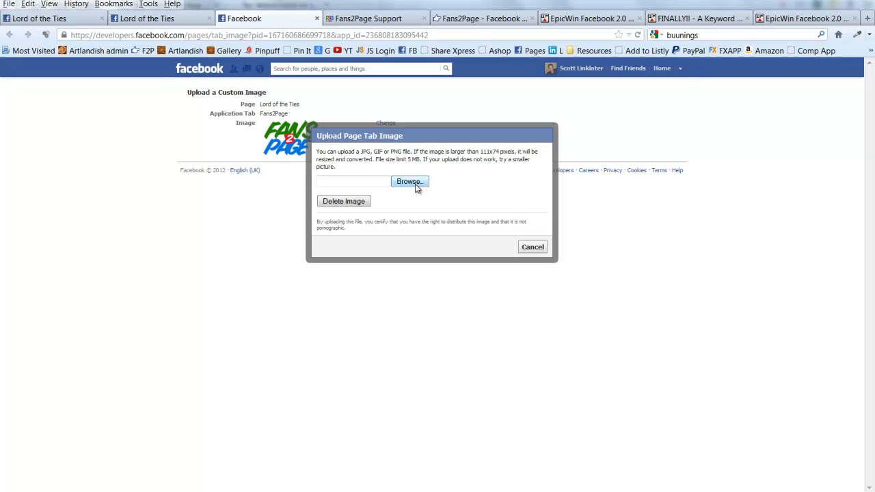
pyautogui.click(418, 140)
pyautogui.scroll(-15, 387, 286)
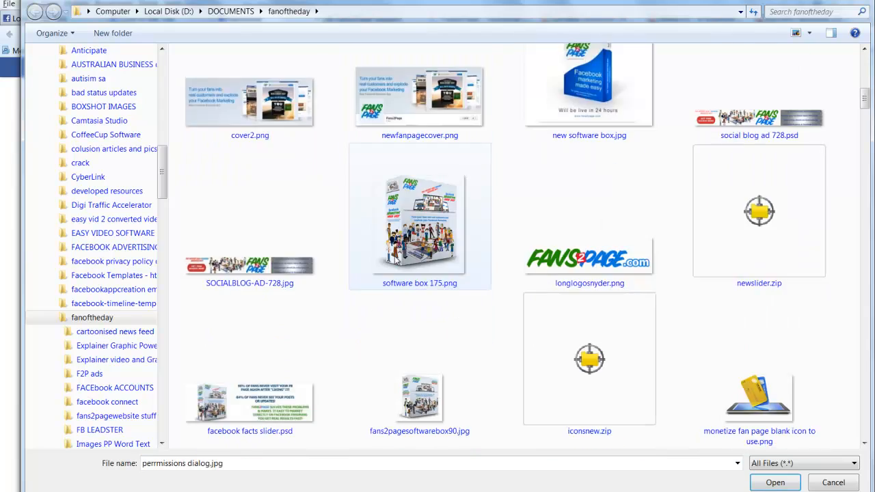
pyautogui.scroll(-15, 387, 286)
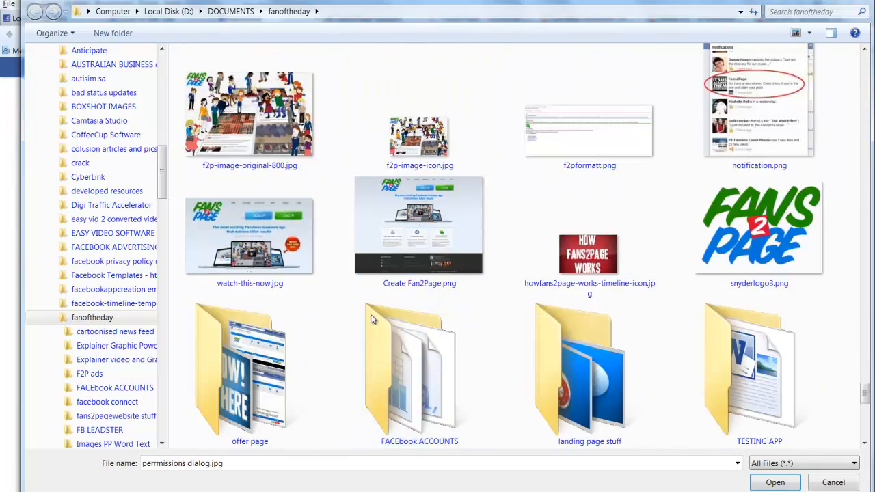
pyautogui.doubleClick(254, 231)
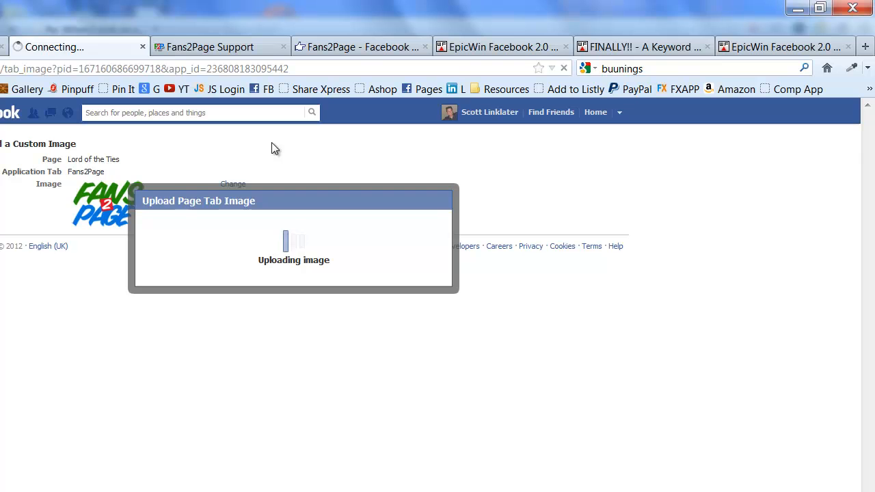
# Set the custom tab name to 'WIN PRIZES 24/7' and save the tab settings
pyautogui.click(144, 48)
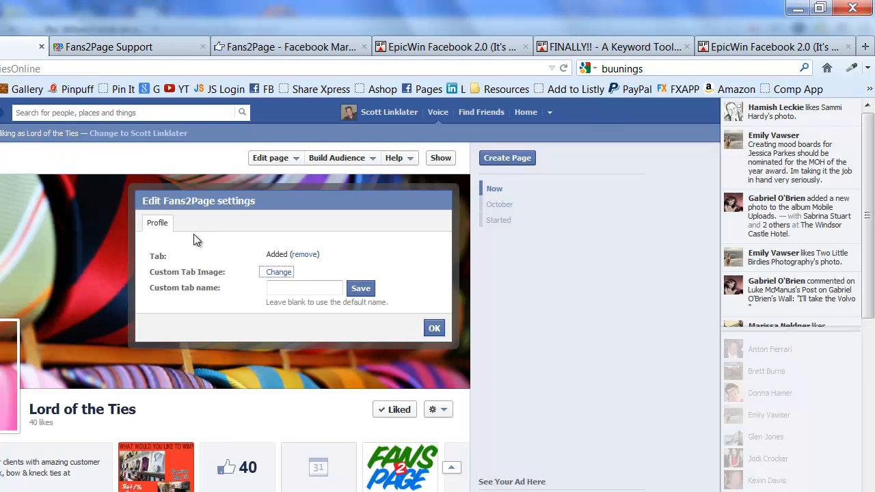
pyautogui.click(293, 292)
pyautogui.click(293, 293)
pyautogui.write('WE')
pyautogui.press('BackSpace')
pyautogui.write('IN')
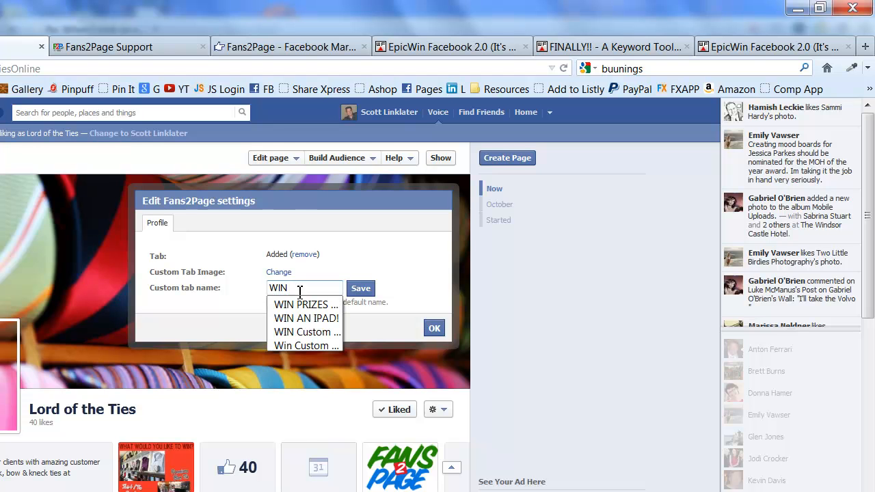
pyautogui.write(' PRIZES')
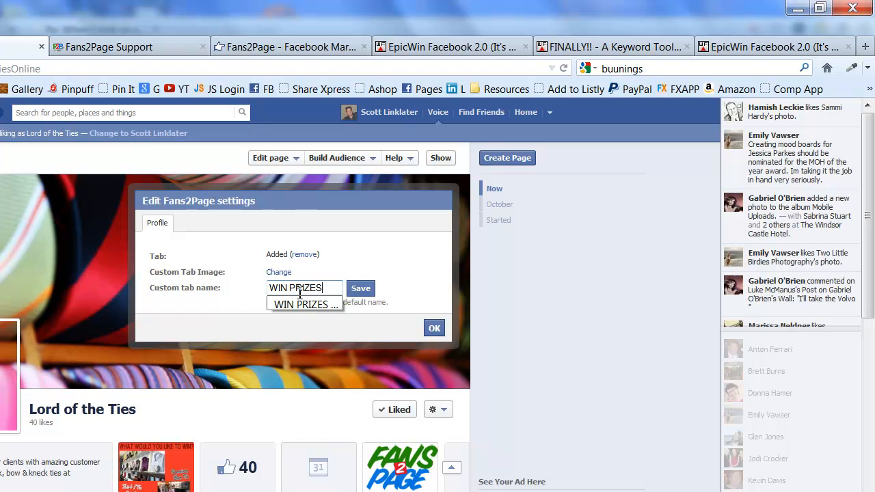
pyautogui.write(' 24/')
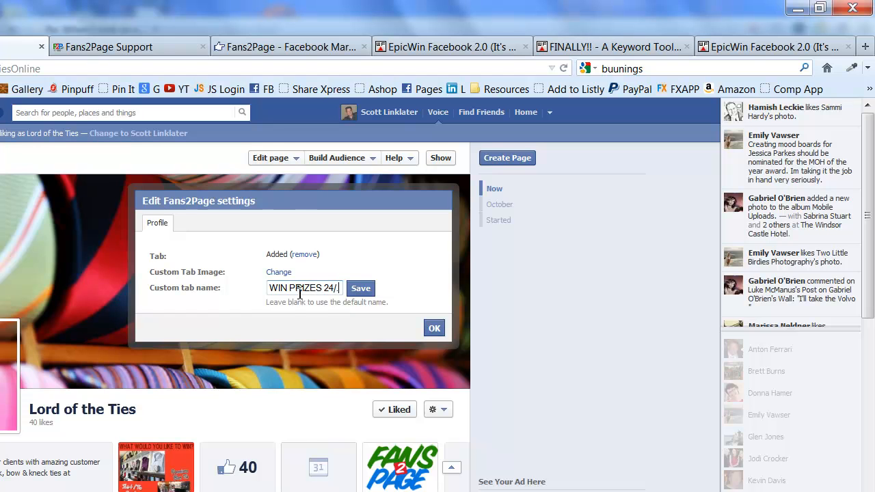
pyautogui.write('7')
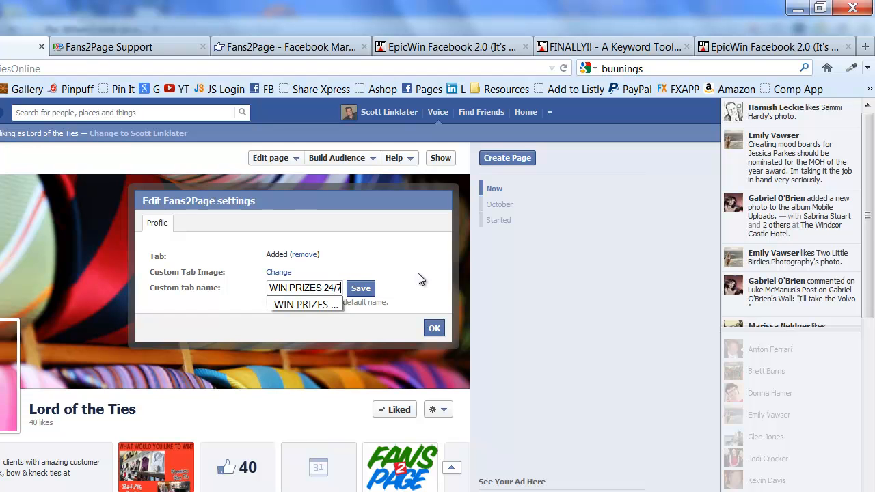
pyautogui.click(360, 290)
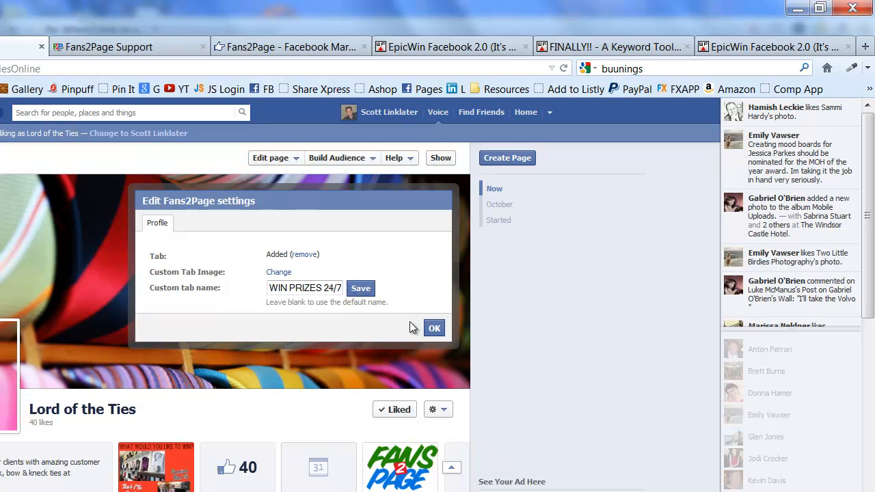
pyautogui.click(435, 329)
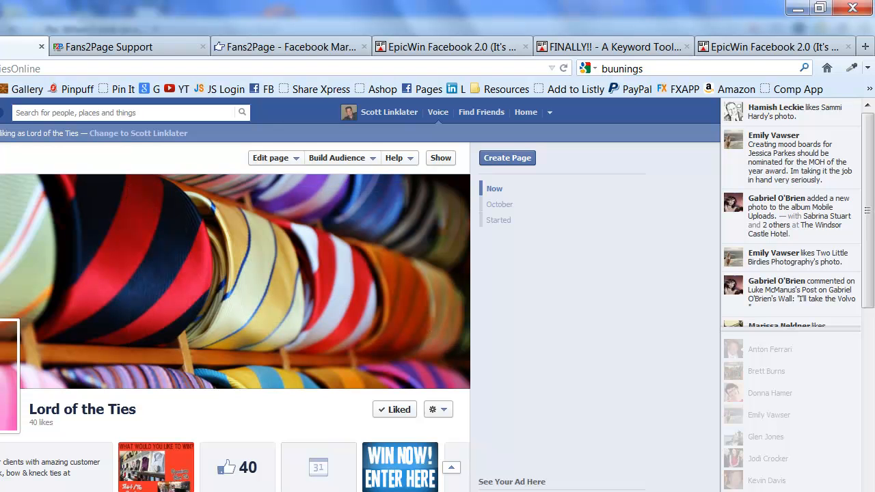